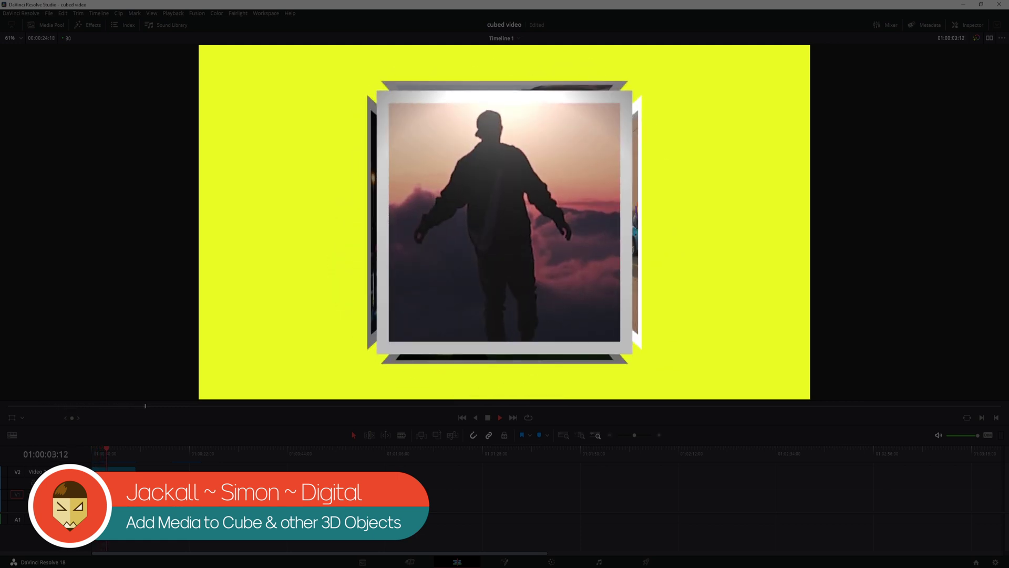
- Play back the finished cube composition and the pyramid example on the timeline
key(space)
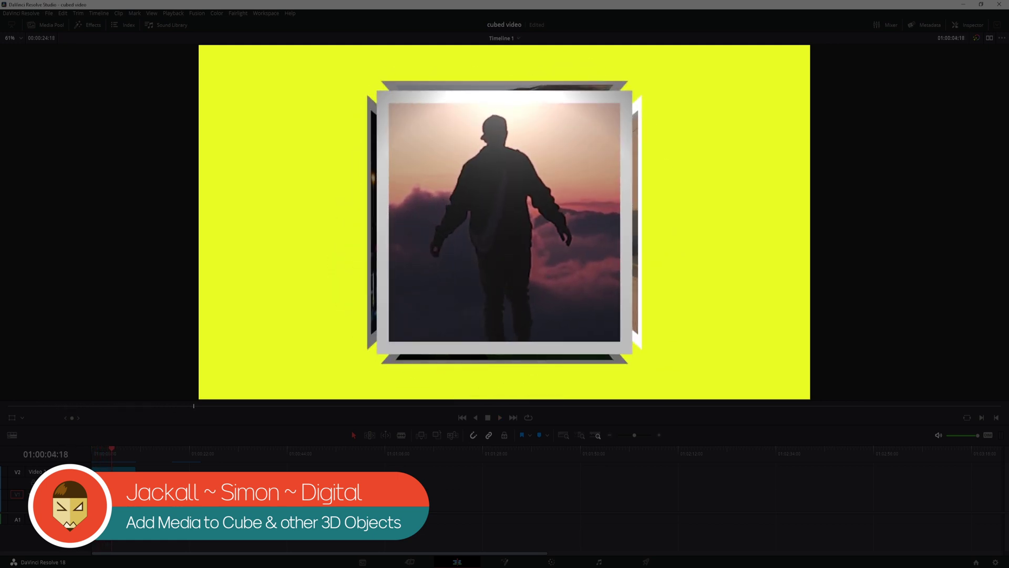
click(172, 457)
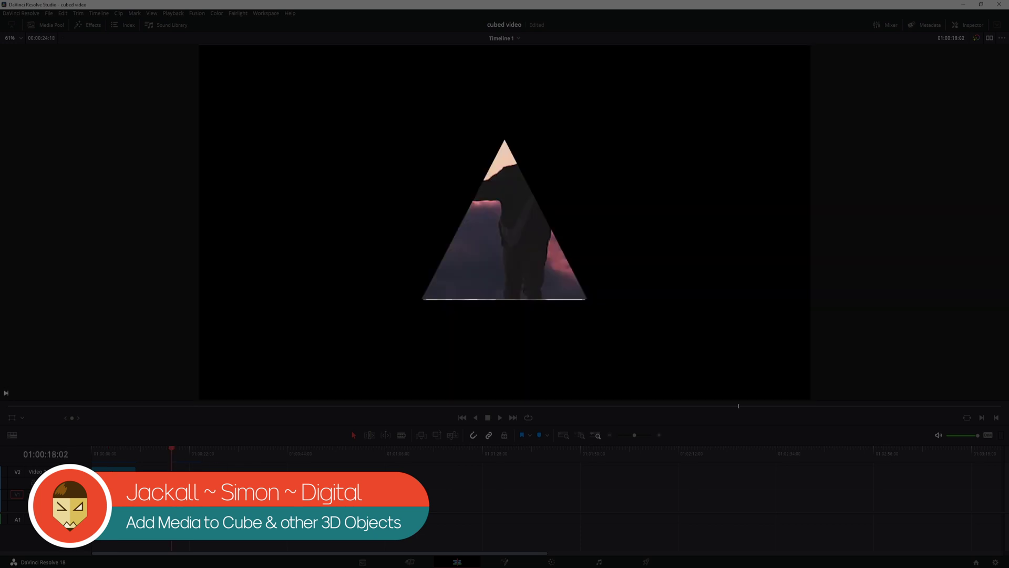
key(space)
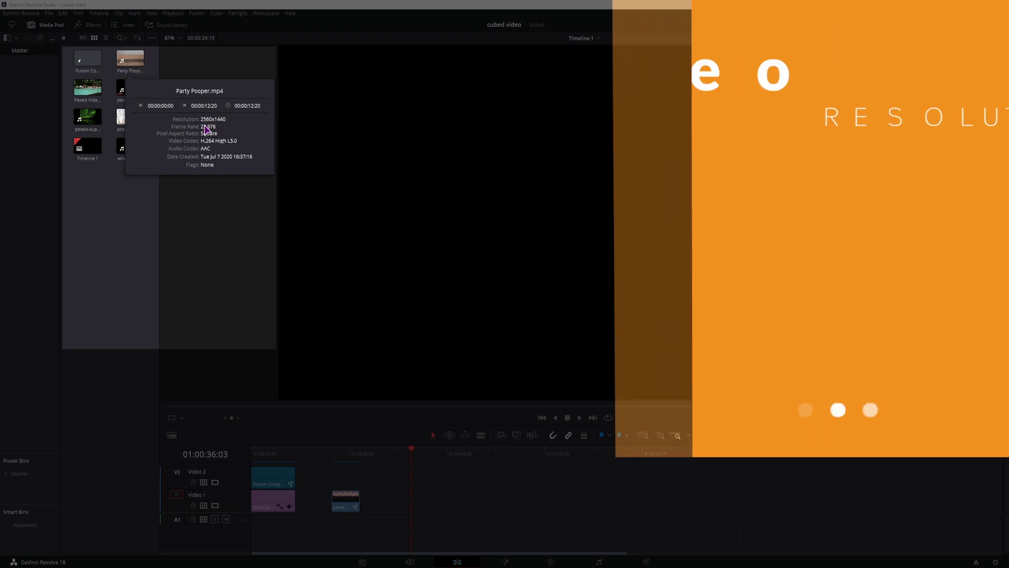
- Check the resolution and clip details of the six videos in the media pool
click(96, 91)
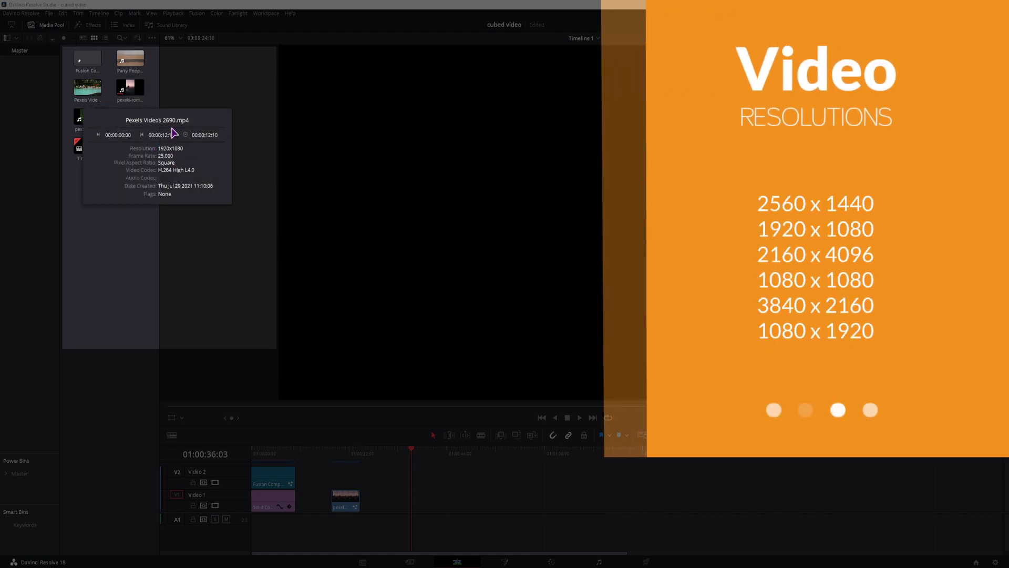
click(139, 92)
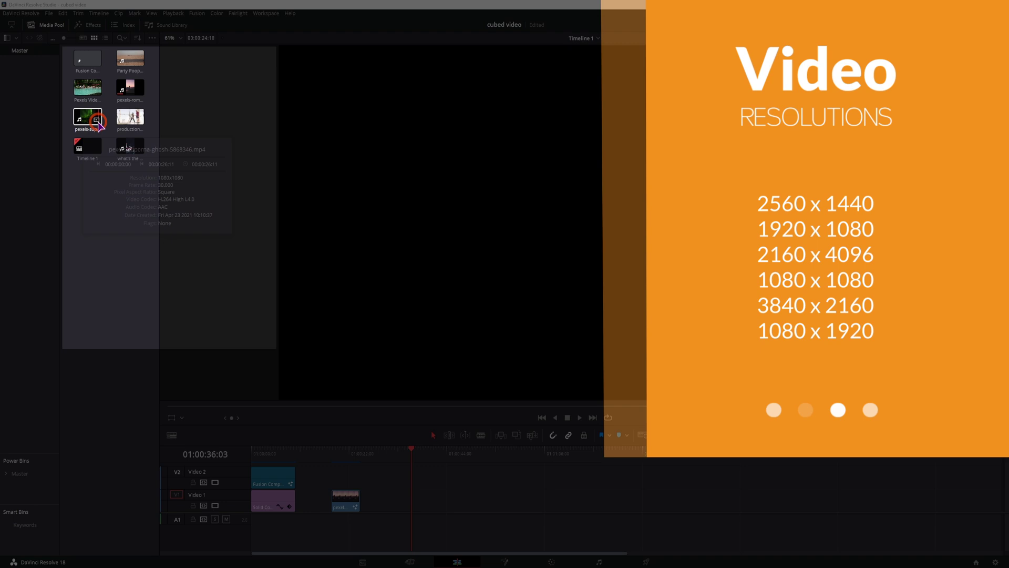
mouse_move(141, 126)
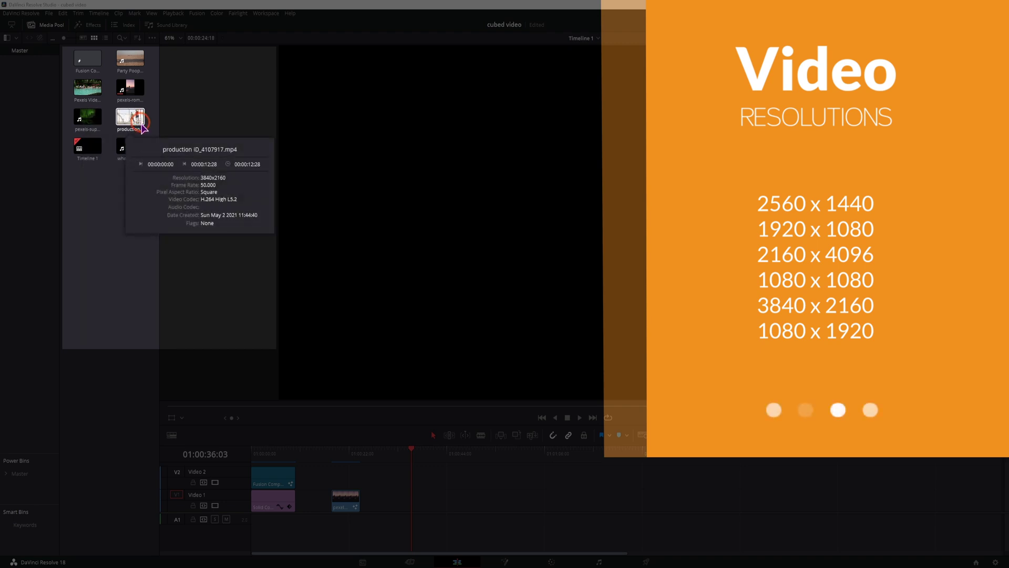
click(139, 163)
mouse_move(138, 162)
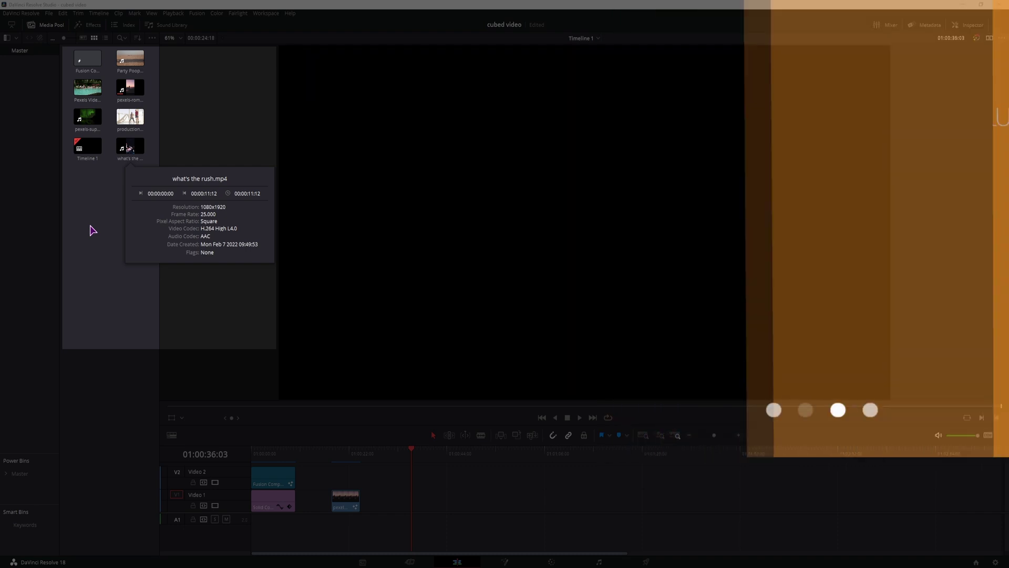
click(90, 230)
click(97, 143)
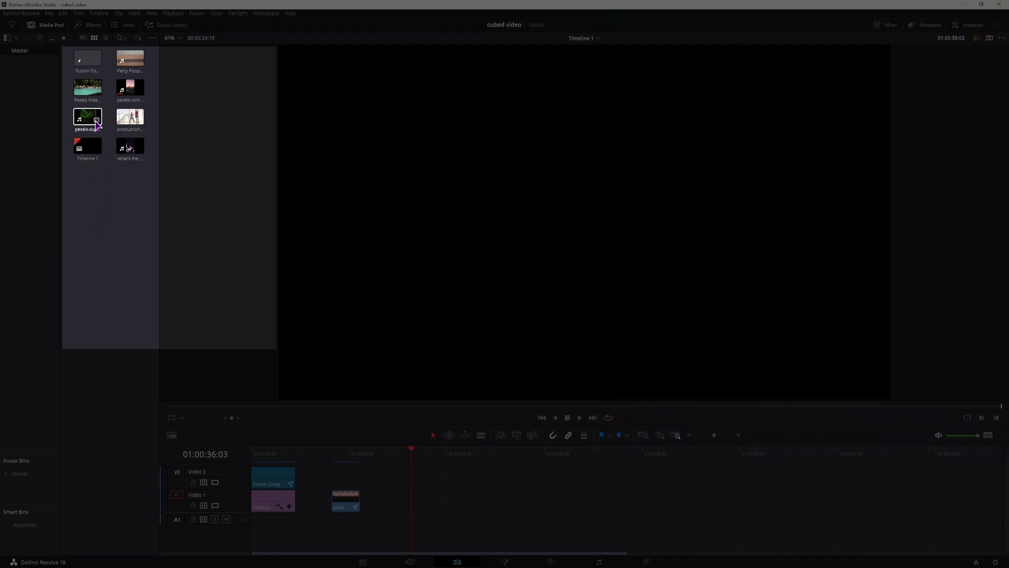
mouse_move(95, 119)
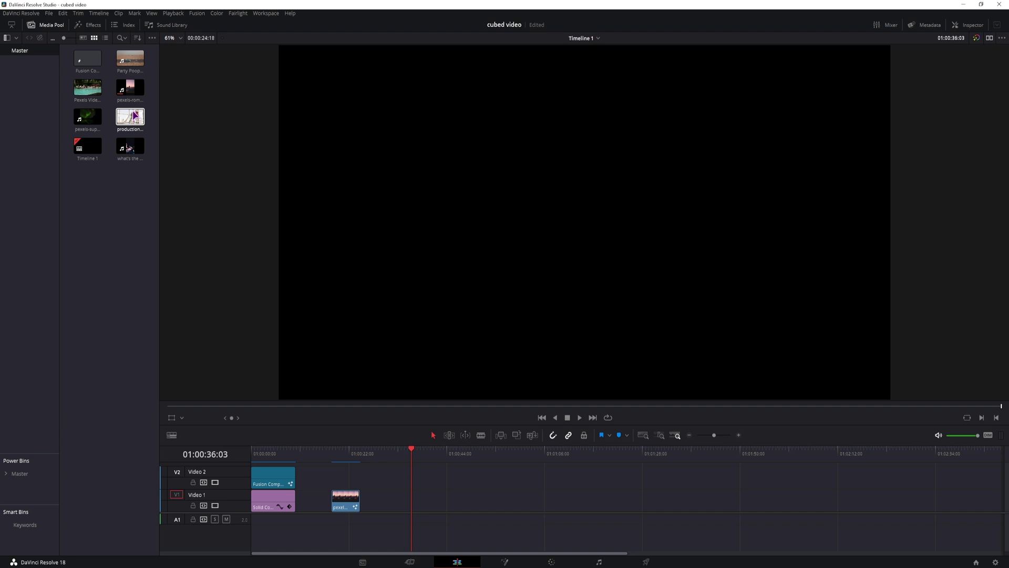
- Place the pool clip Pexels Videos 2690.mp4 on Video 2 at 01:00:36:03 and compare the other clips' durations
drag(90, 94, 453, 484)
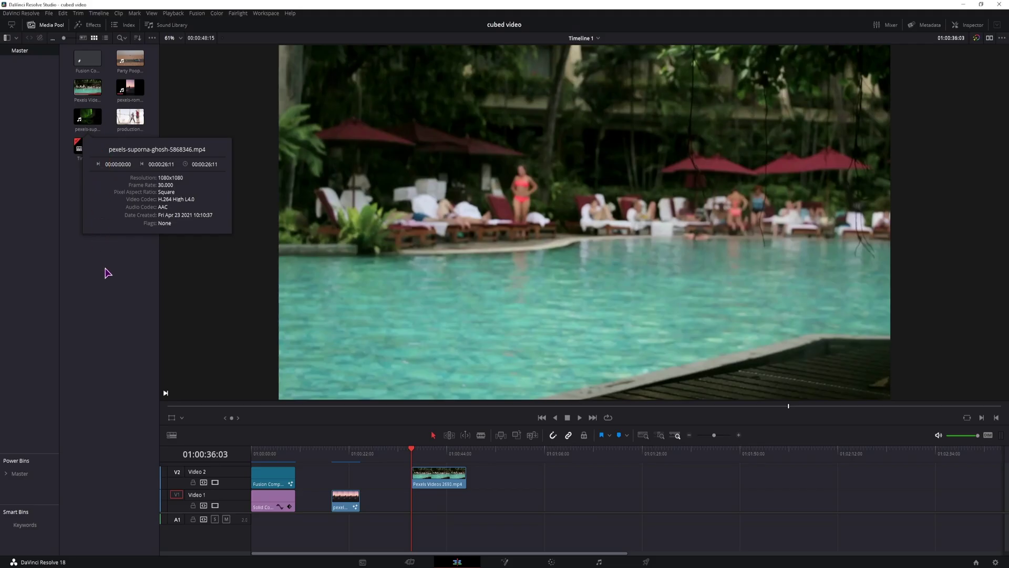
click(142, 127)
click(94, 214)
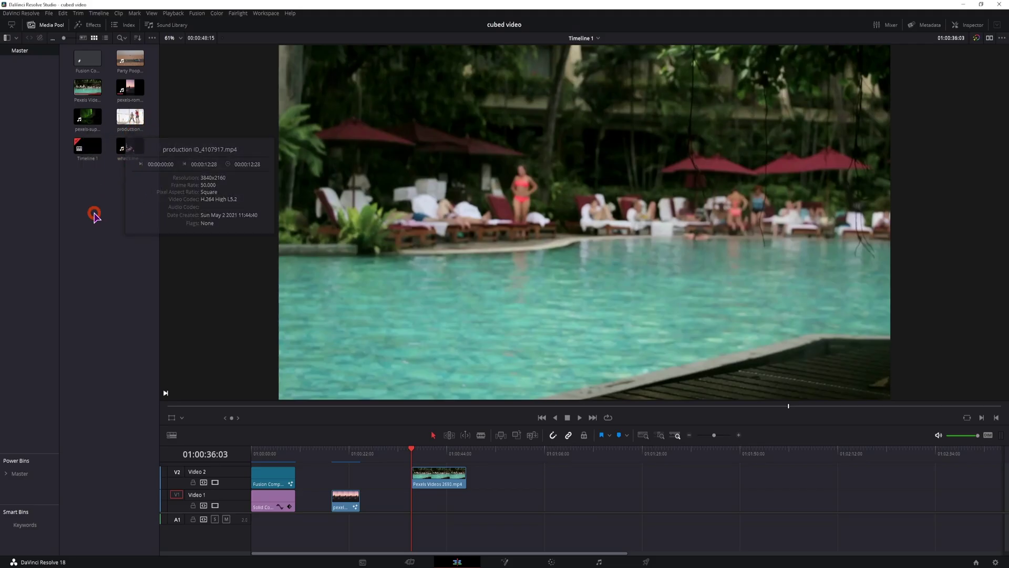
click(139, 153)
mouse_move(140, 152)
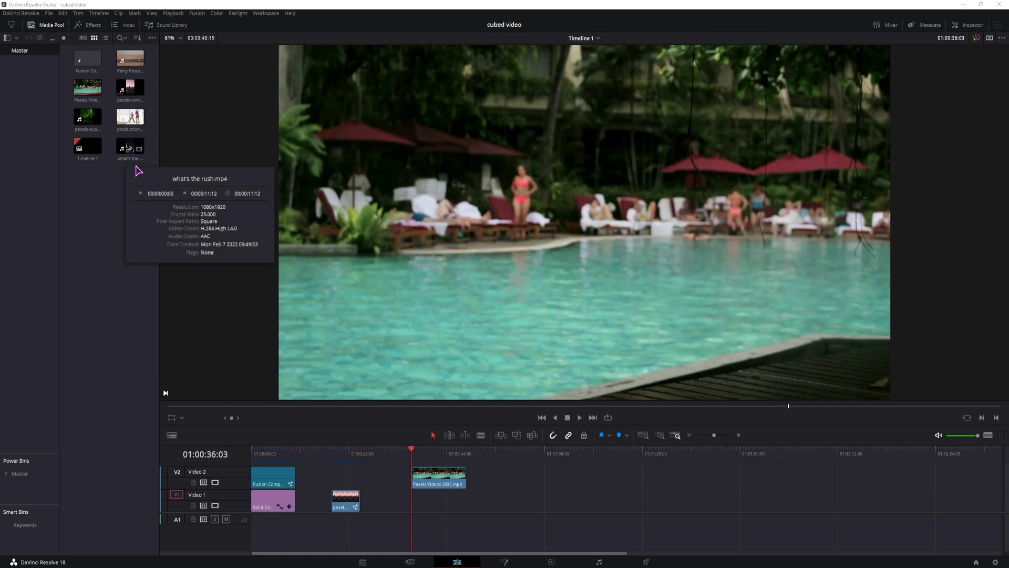
- Replace the pool clip on Video 2 with what's the rush.mp4 as the length reference, starting at 01:00:36:03
drag(129, 147, 496, 486)
click(497, 486)
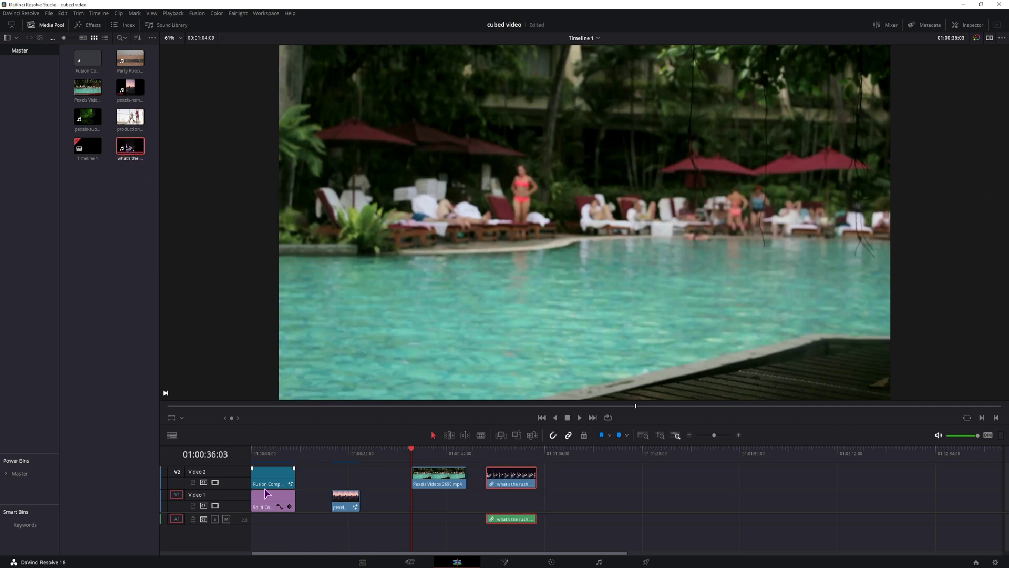
click(449, 487)
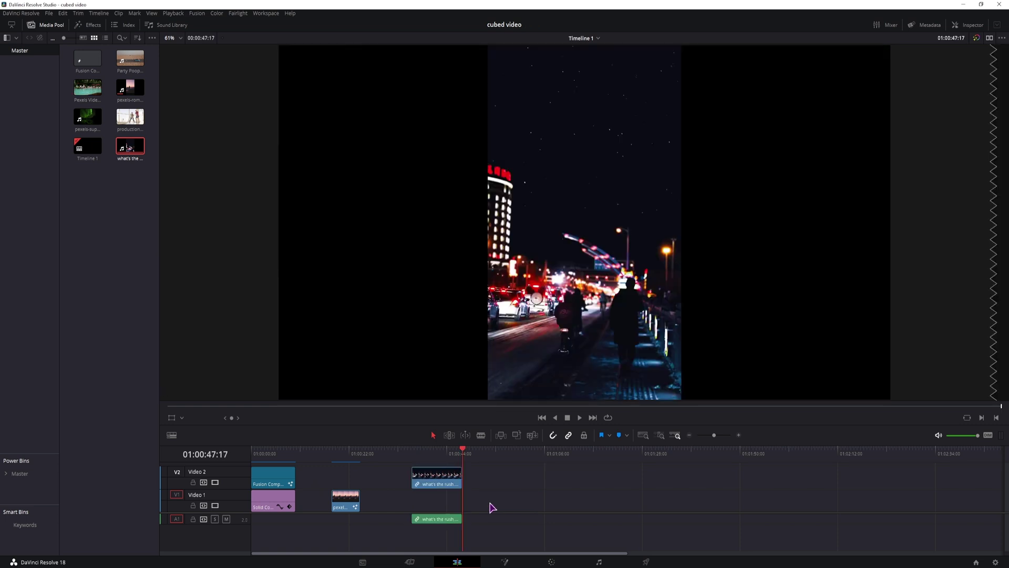
click(431, 477)
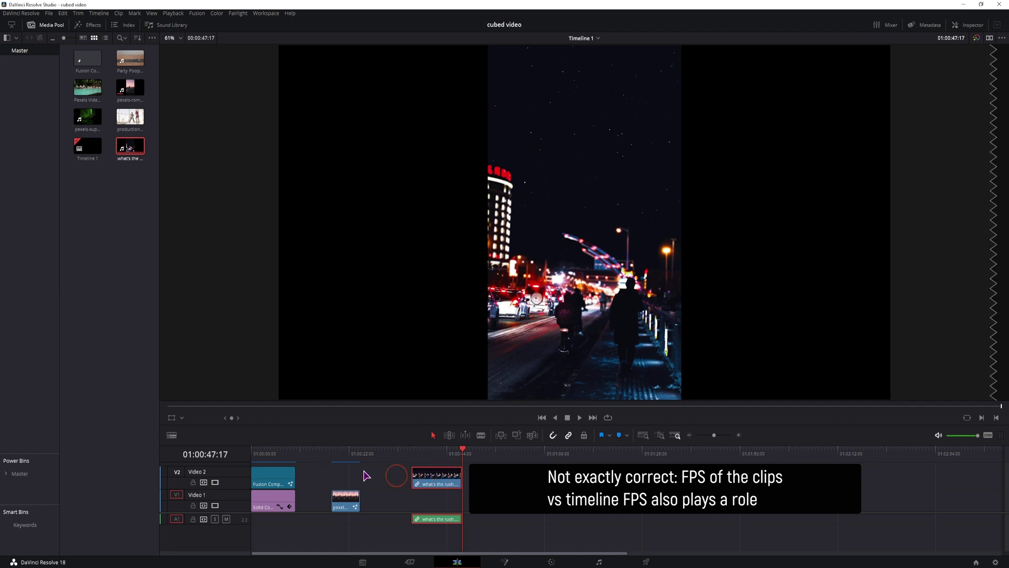
- Create a new Fusion composition with the default settings and place it on Video 1, trimmed to the reference clip's length
click(126, 282)
right_click(113, 282)
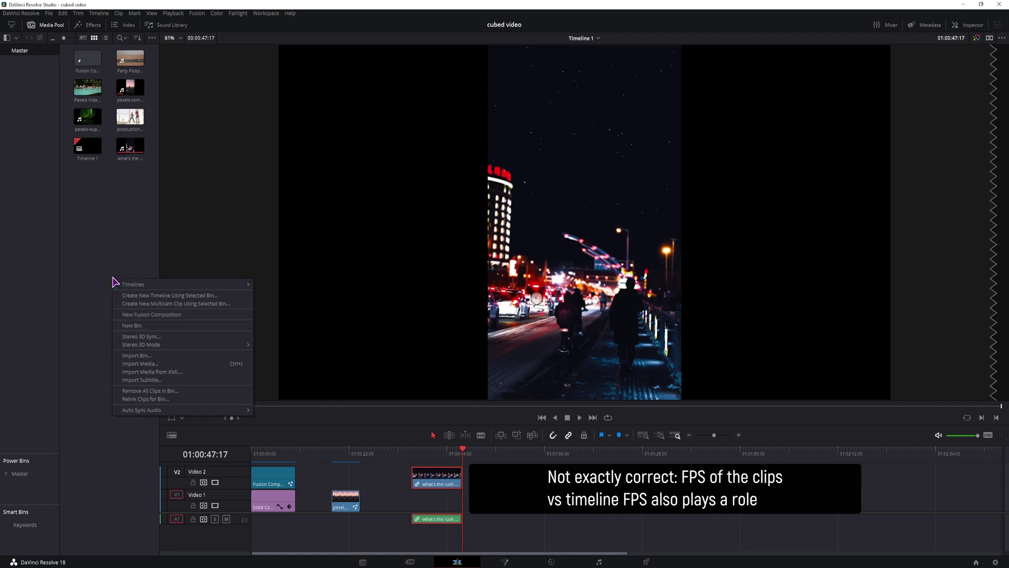
click(140, 315)
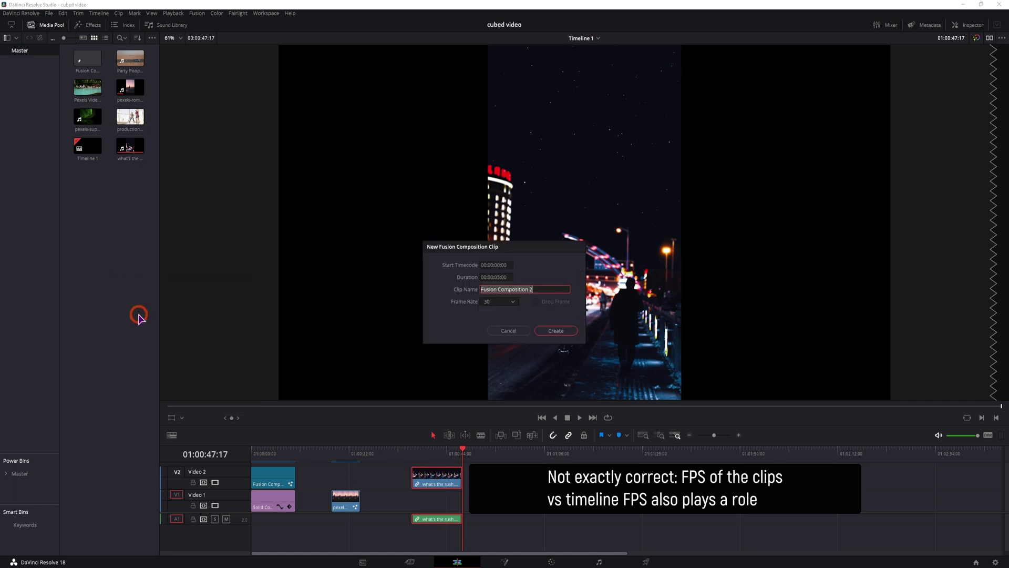
click(565, 332)
drag(130, 57, 427, 506)
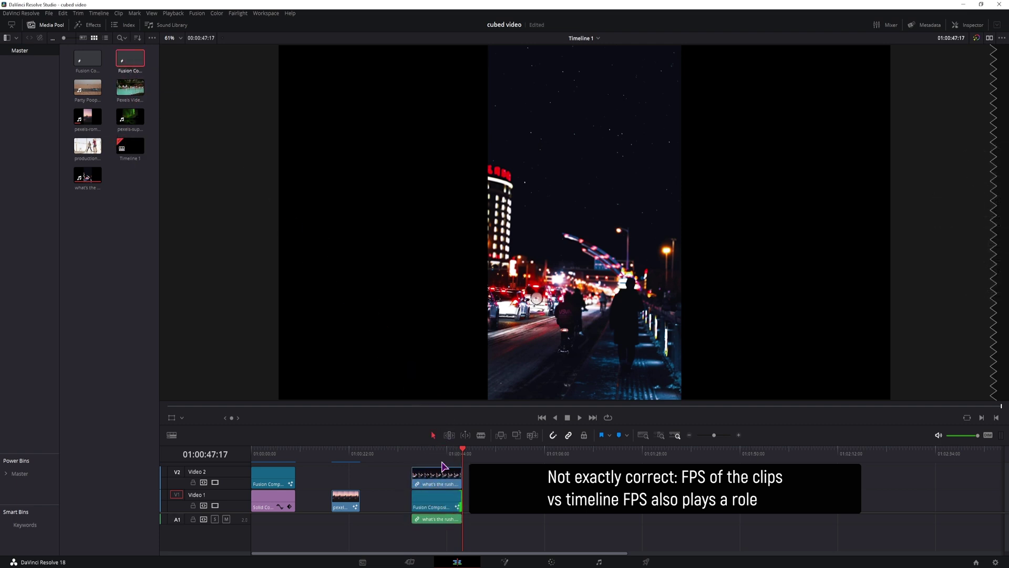
- Delete the what's the rush reference clip from the timeline and open the new composition on the Fusion page
click(439, 480)
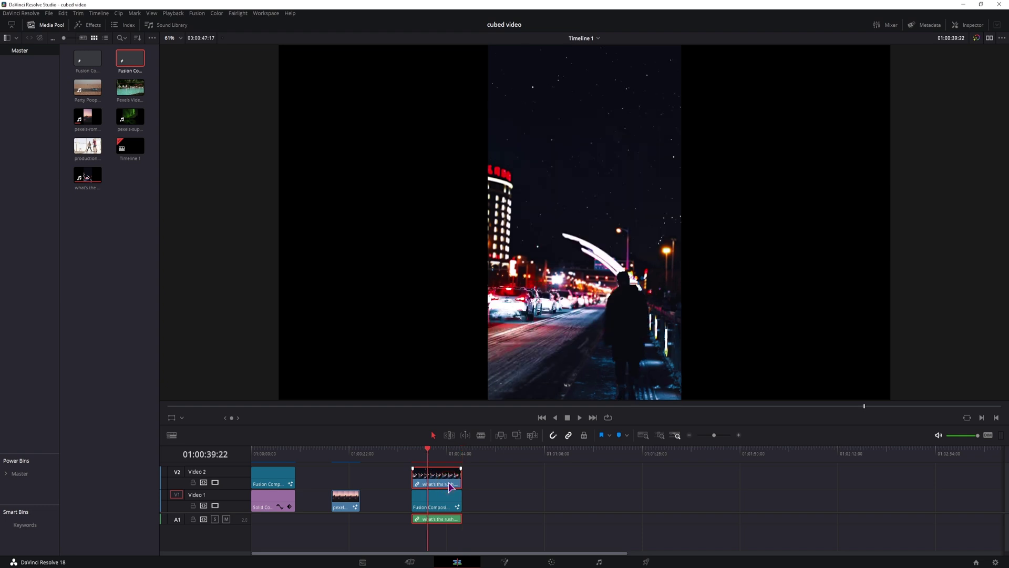
key(BackSpace)
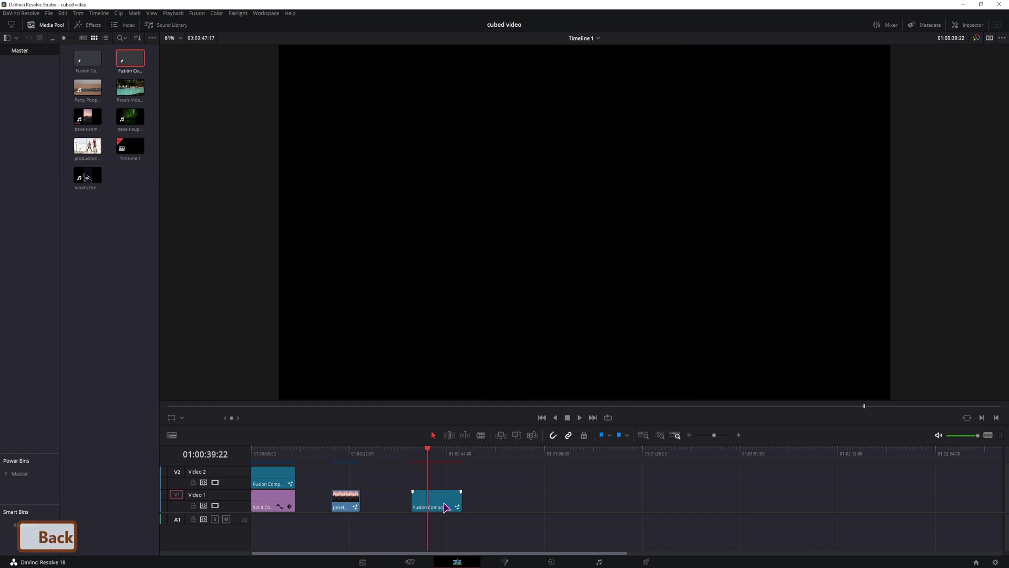
click(505, 562)
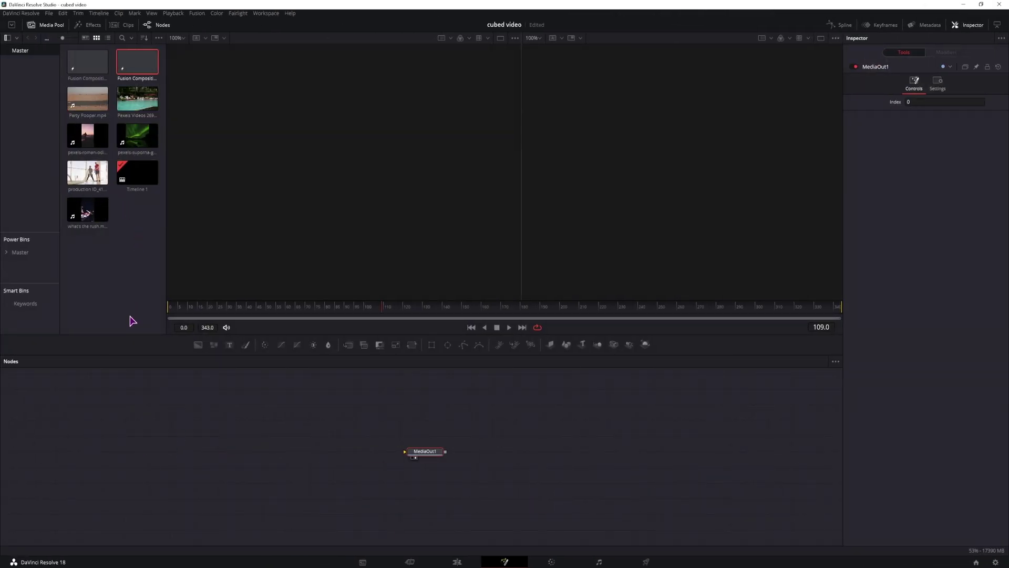
click(240, 478)
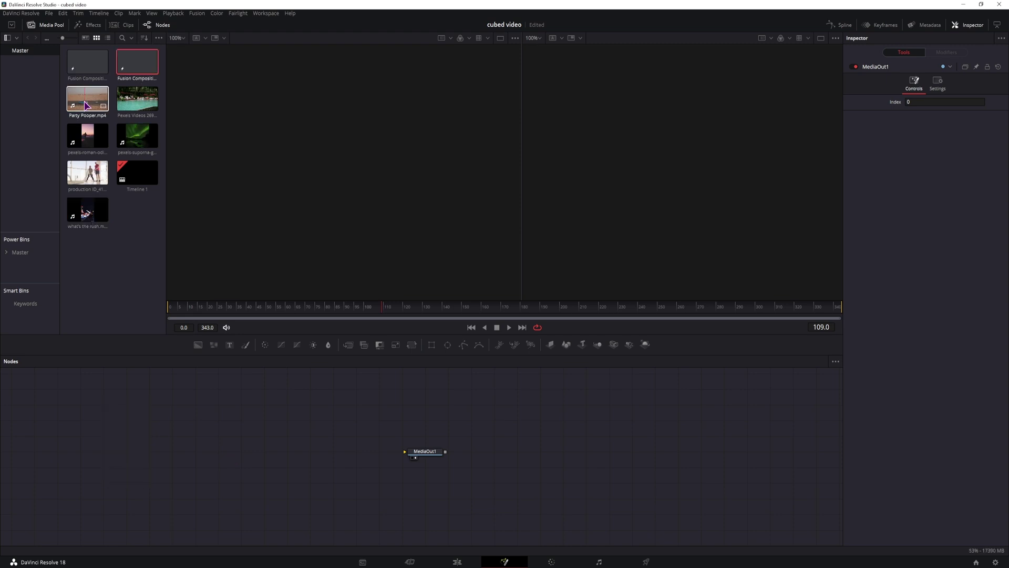
- Add the six media pool videos to the node graph as a column of MediaIn nodes
drag(87, 99, 120, 388)
drag(136, 108, 138, 421)
drag(87, 136, 127, 451)
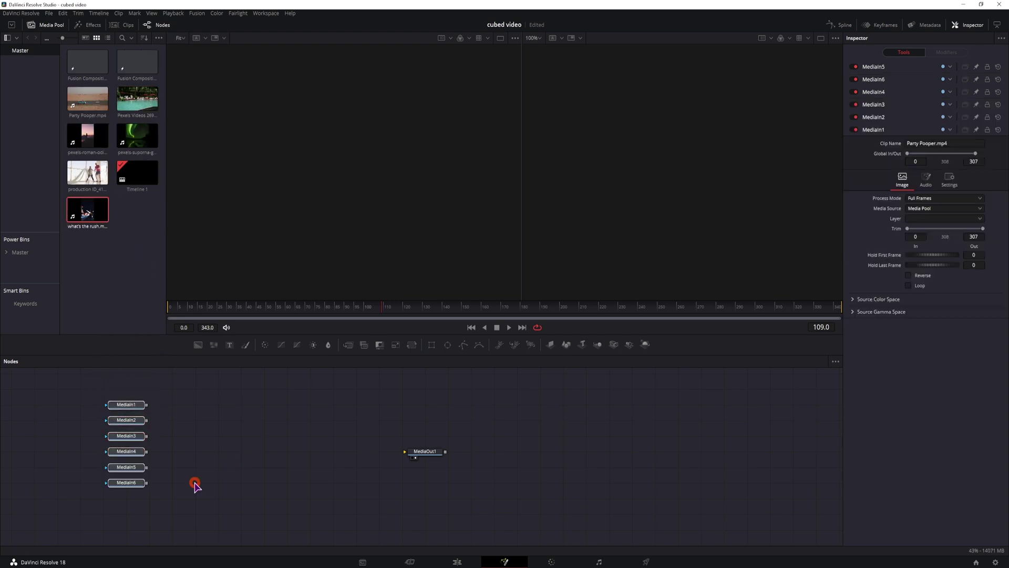
drag(171, 496, 198, 408)
click(223, 412)
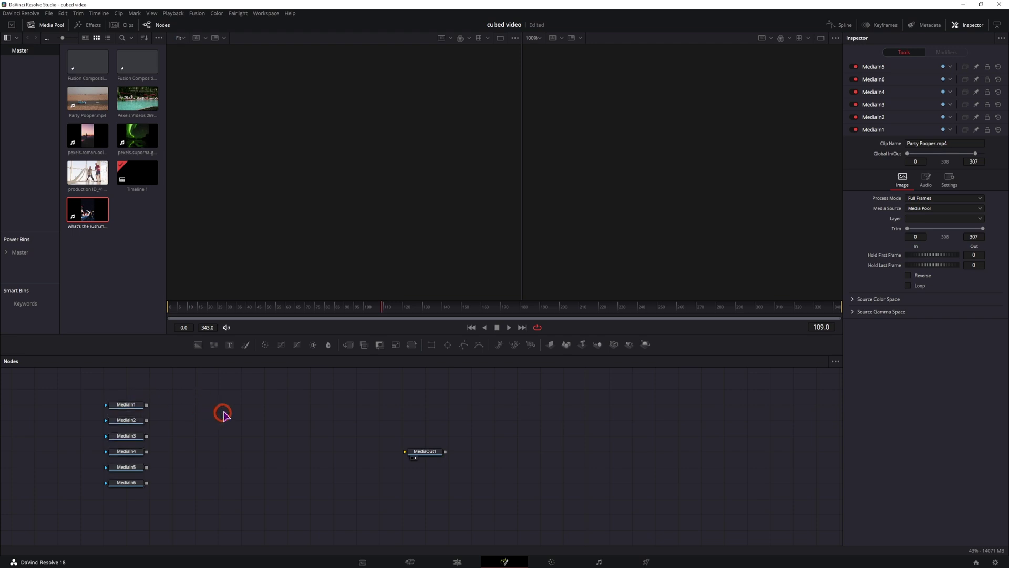
- Add a Cube 3D node between the MediaIn nodes and MediaOut1
click(425, 452)
click(314, 446)
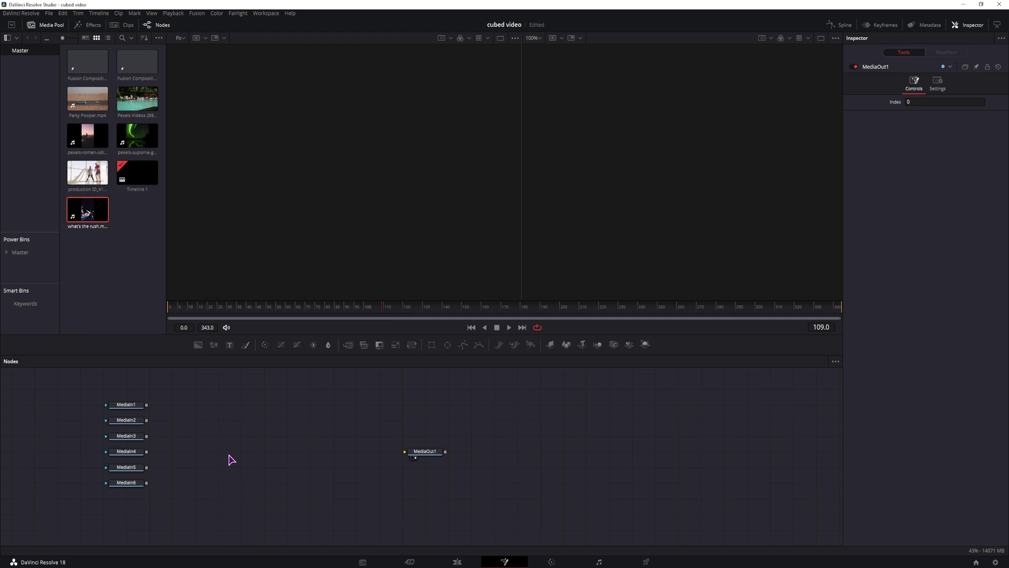
key(ctrl+space)
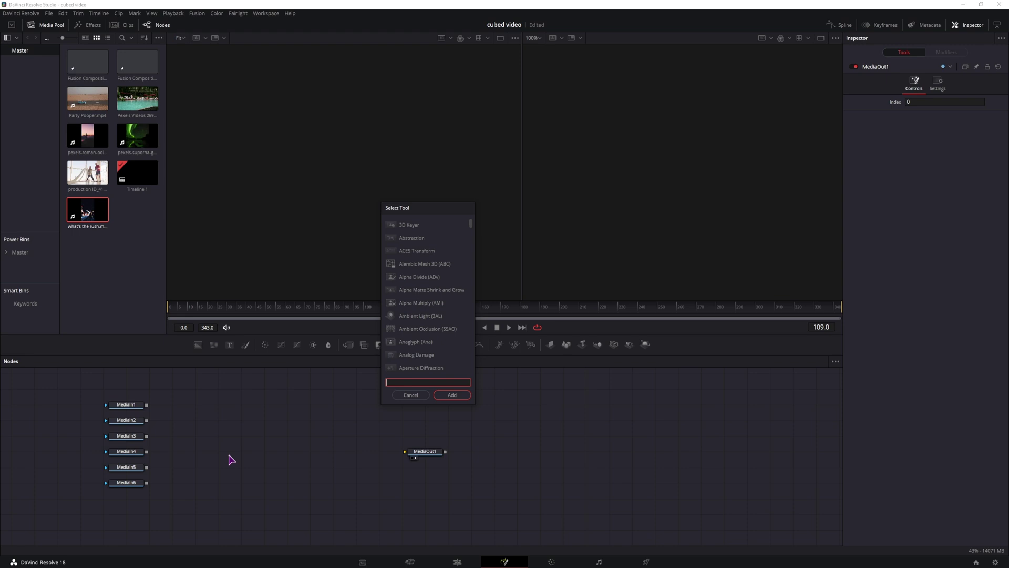
text(cube)
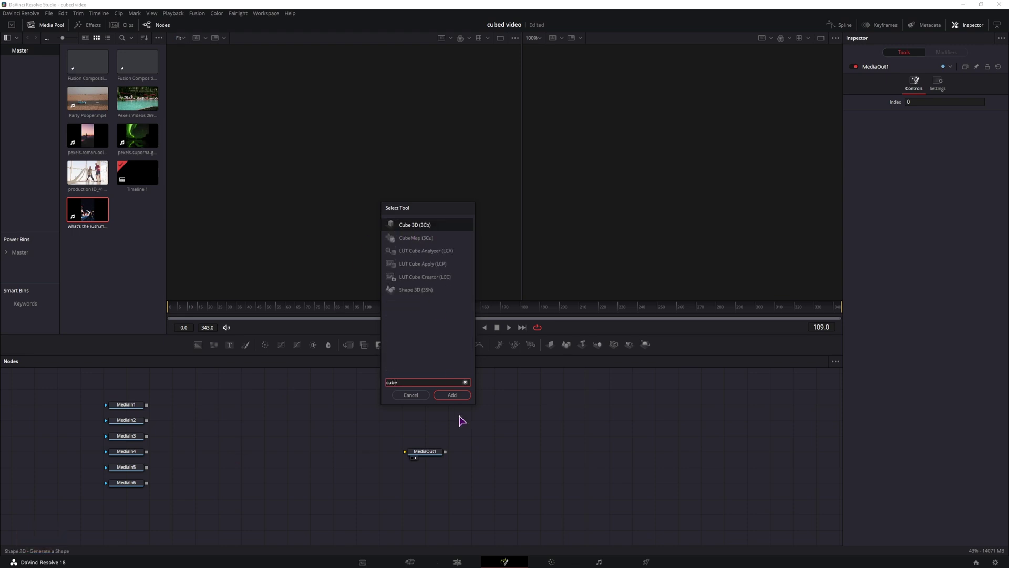
click(452, 395)
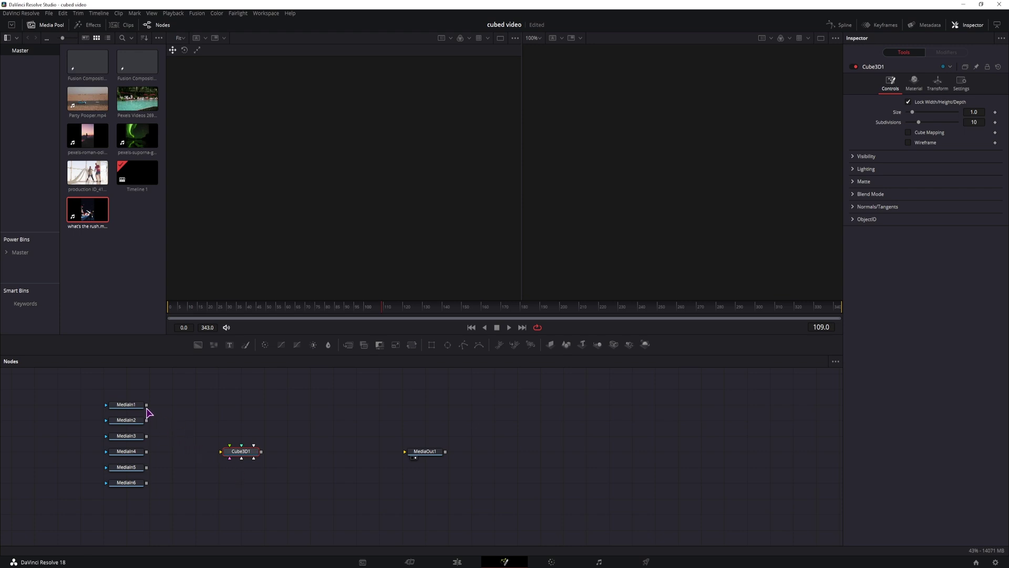
- Connect the six MediaIn nodes to separate inputs of Cube3D1 and move MediaOut1 farther away to make room
drag(146, 404, 239, 458)
drag(146, 420, 239, 455)
drag(146, 451, 239, 455)
drag(146, 483, 239, 455)
click(307, 462)
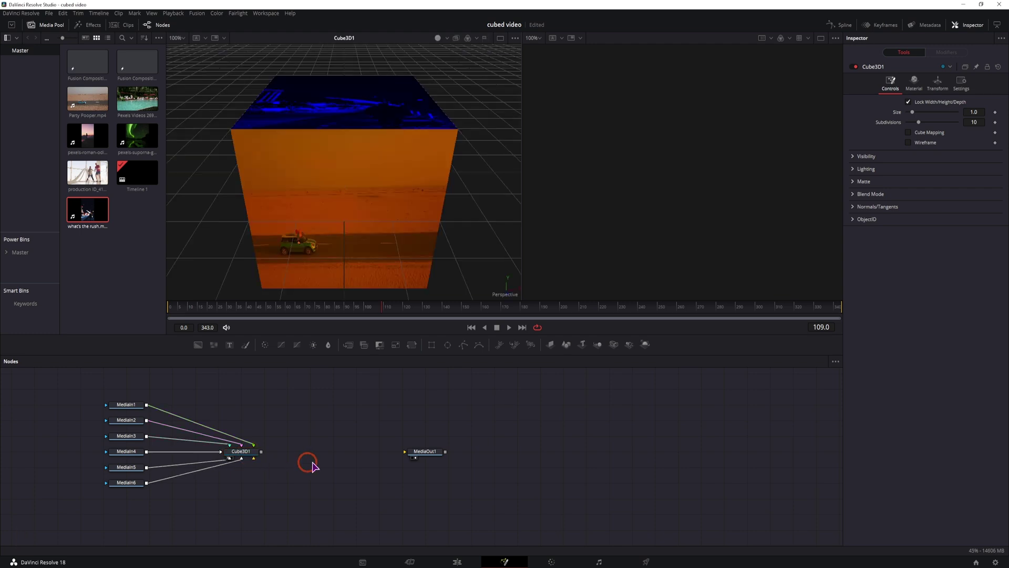
drag(424, 451, 493, 451)
- Rotate Cube3D1 to about -36.5 degrees on the X axis
click(241, 450)
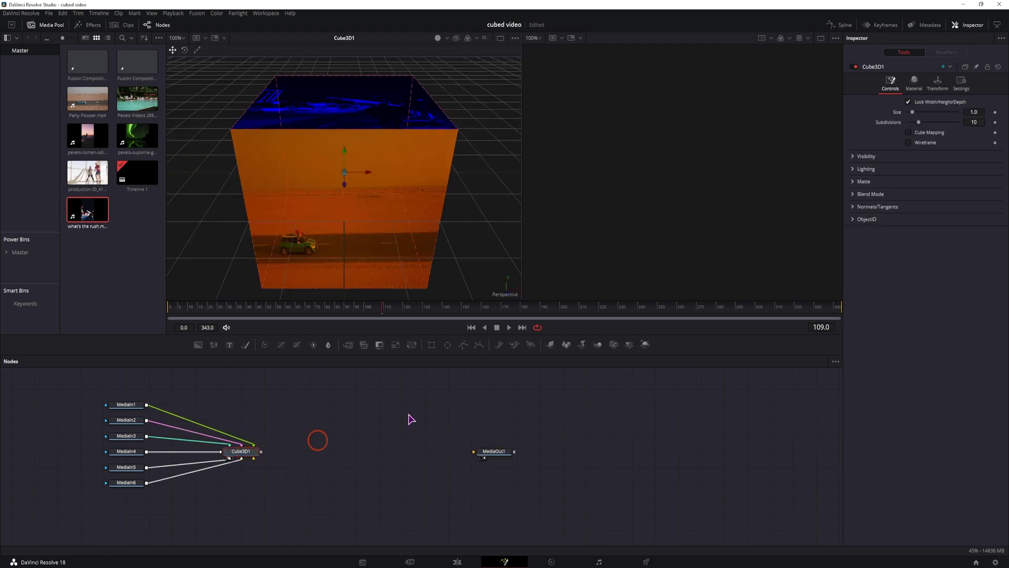
click(938, 83)
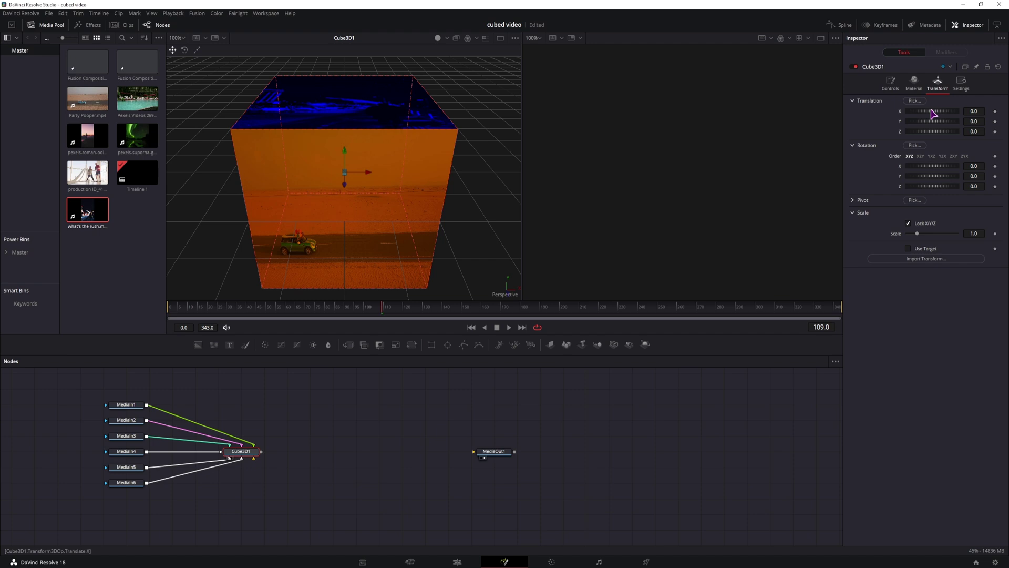
drag(935, 167, 919, 167)
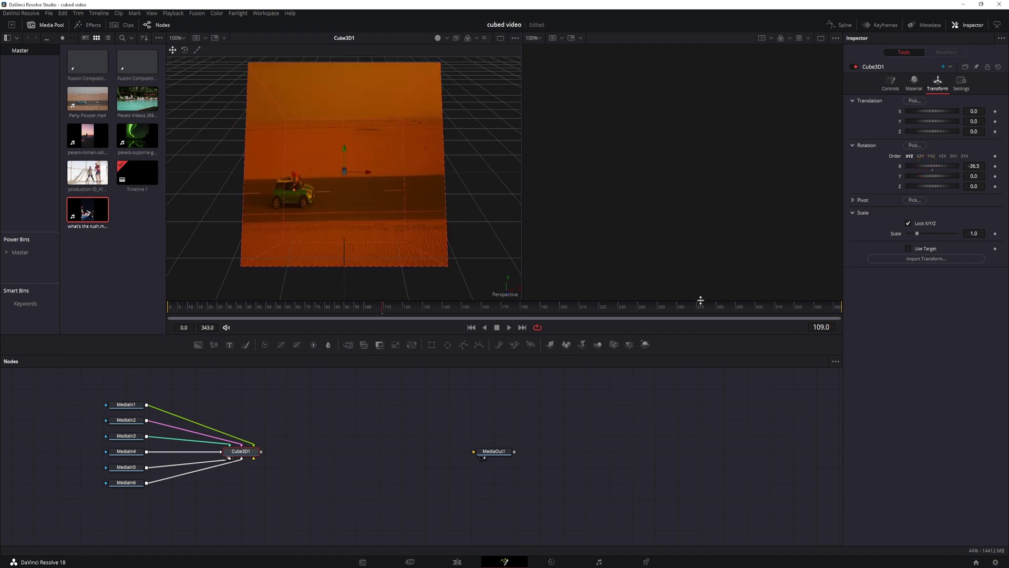
- Insert a Renderer 3D node between Cube3D1 and MediaOut1 and show MediaOut1 in the second viewer
drag(261, 451, 476, 455)
drag(260, 452, 493, 453)
drag(645, 344, 478, 454)
click(485, 456)
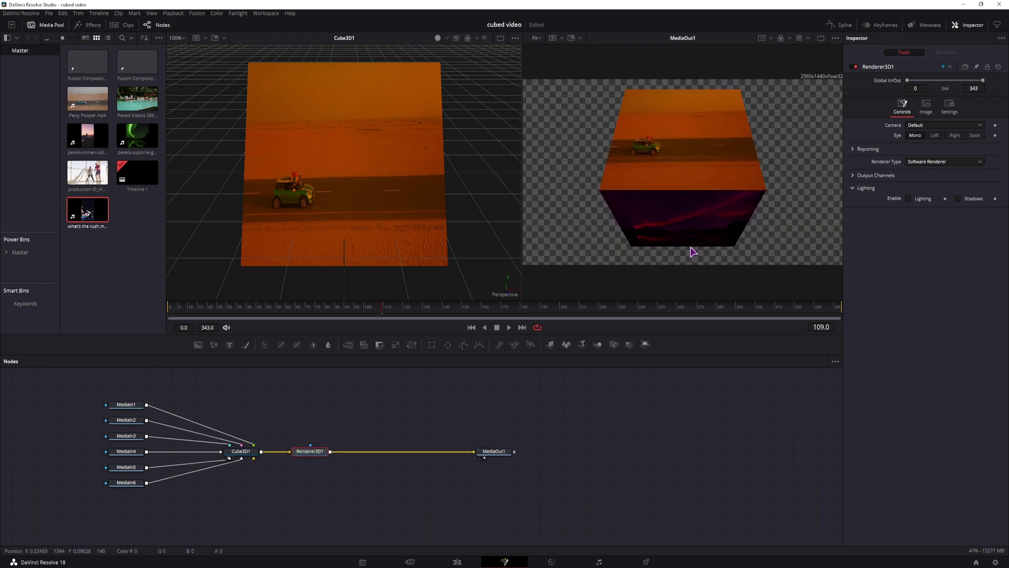
- Insert a Merge 3D node between Cube3D1 and Renderer3D1 and connect a Camera 3D node to the cube
drag(310, 453, 356, 452)
drag(614, 344, 249, 456)
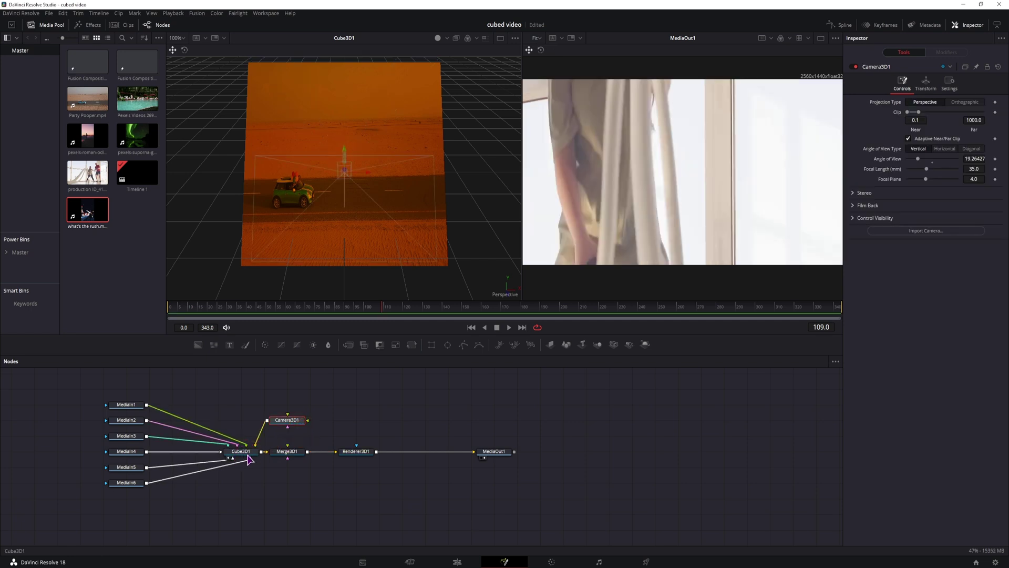
ctrl+scroll(392, 232, down, 4)
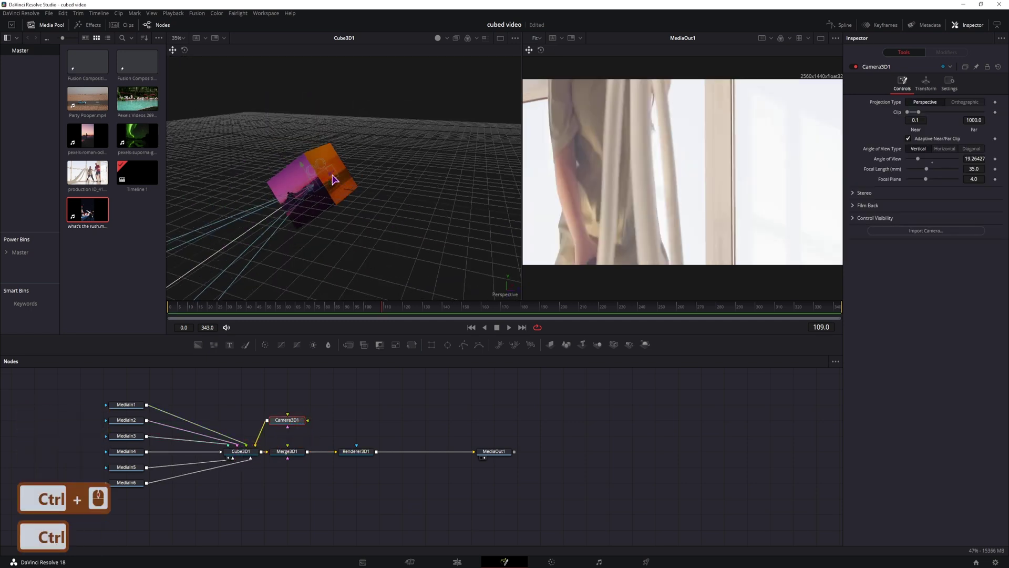
- Move Camera3D1 back until the whole cube fits in the rendered view and rotate Cube3D1 to about -18.3 degrees on the X axis
click(348, 167)
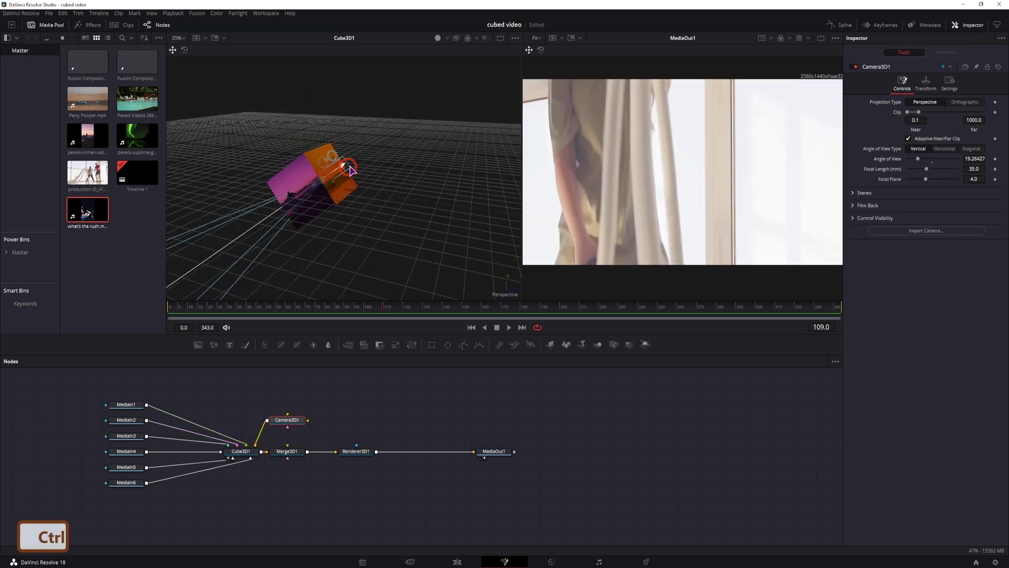
drag(349, 169, 697, 80)
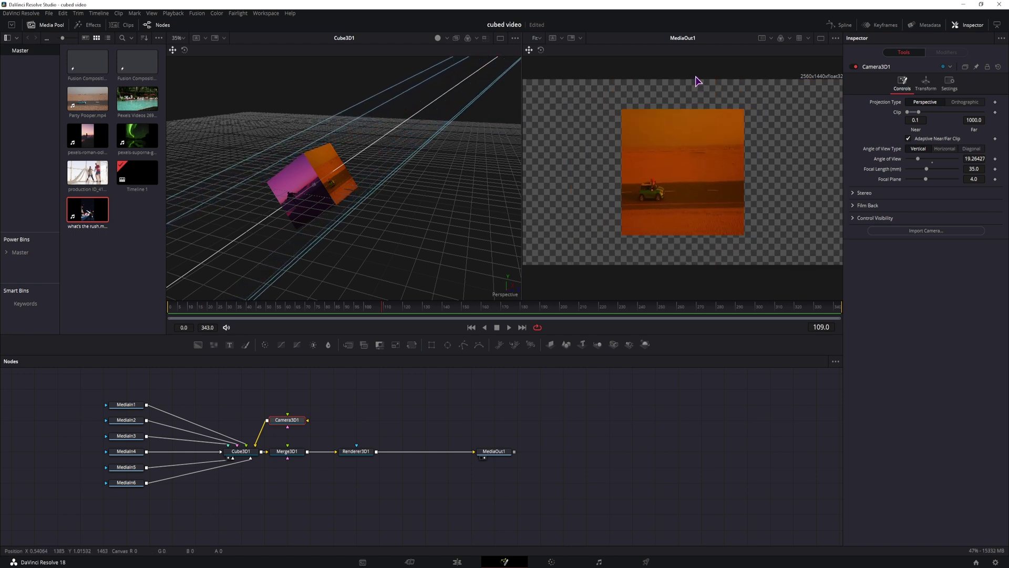
click(240, 451)
click(938, 83)
drag(932, 110, 925, 131)
drag(925, 171, 973, 169)
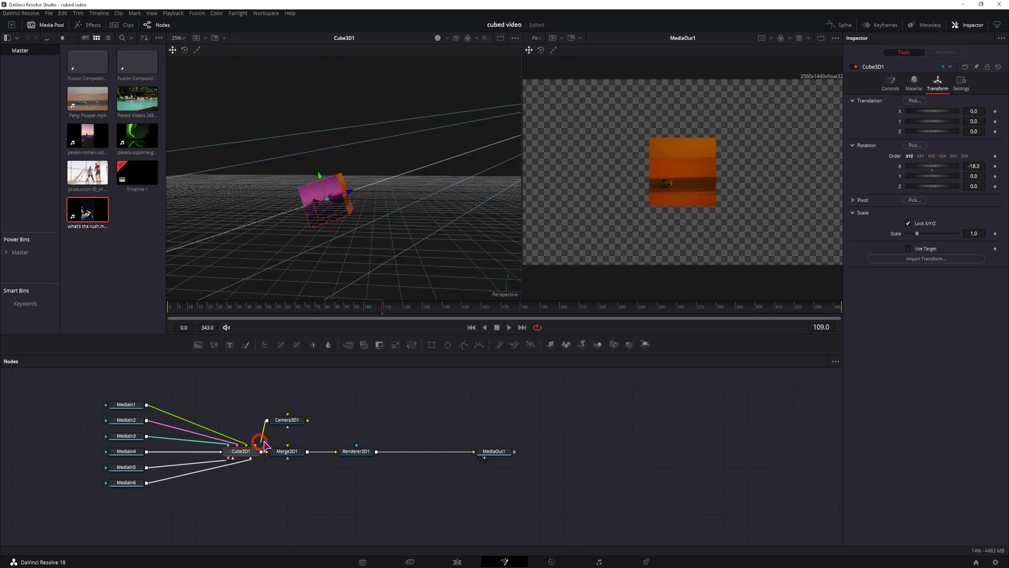
- Reconnect Camera3D1 from the cube to Merge3D1 and rotate Cube3D1 to about 54.7 degrees on X and 52.2 degrees on Y
drag(256, 444, 290, 453)
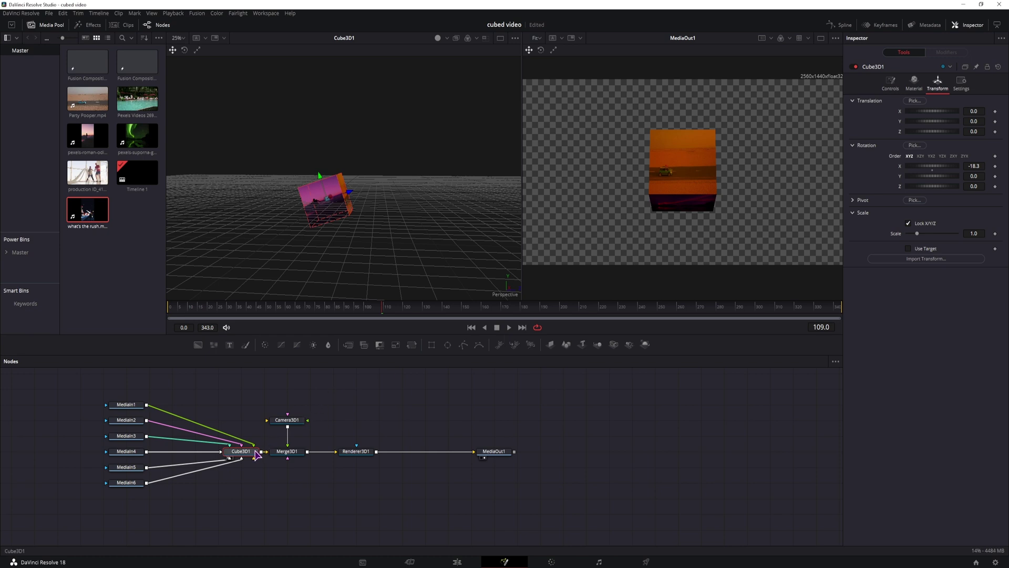
mouse_move(940, 169)
mouse_down()
mouse_move(962, 167)
mouse_move(940, 173)
mouse_move(959, 178)
mouse_move(928, 180)
mouse_move(947, 179)
mouse_up()
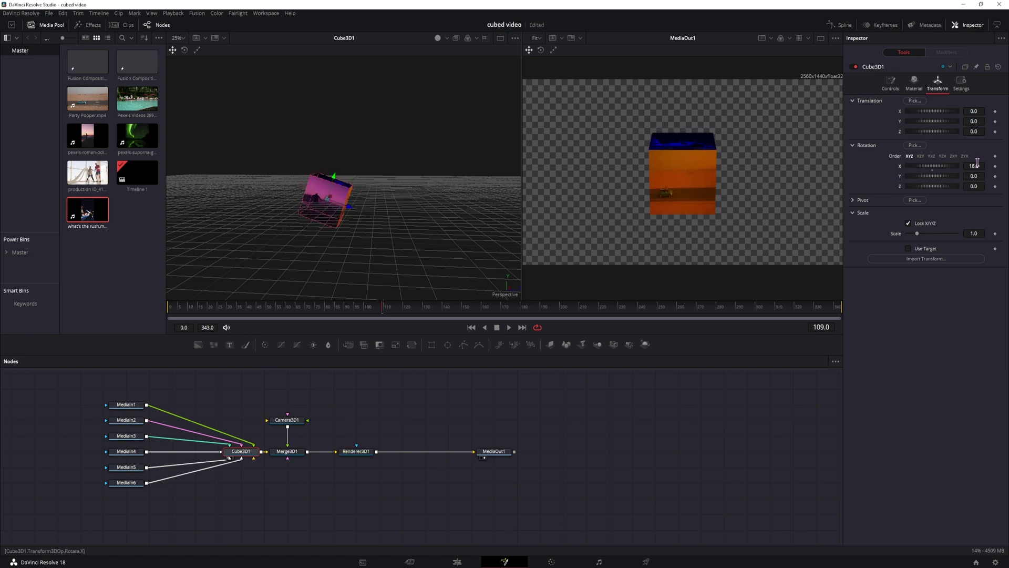
drag(931, 167, 939, 182)
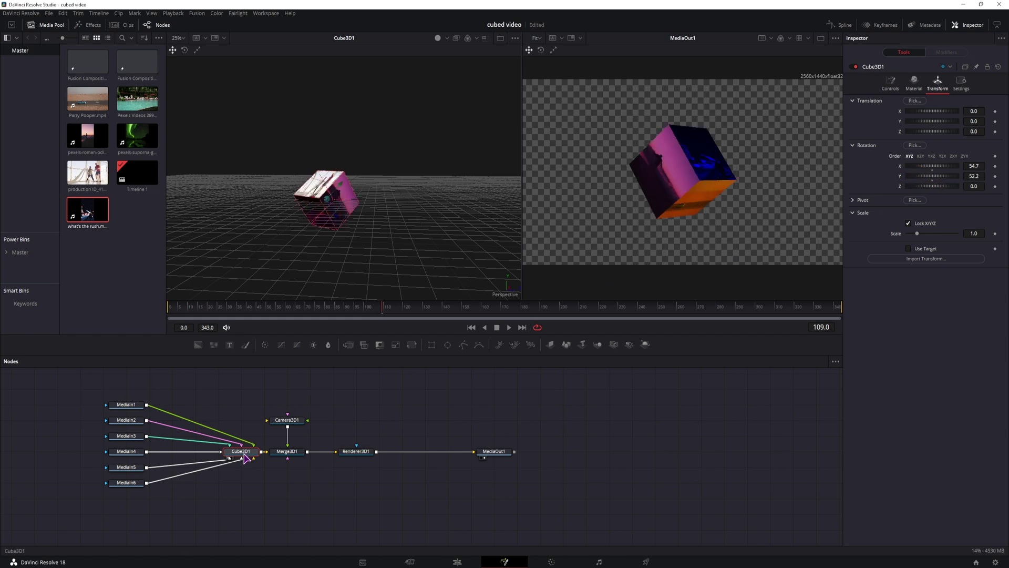
- Set the diffuse color of every Cube3D1 face to white, with red, green and blue at 1.0
click(914, 83)
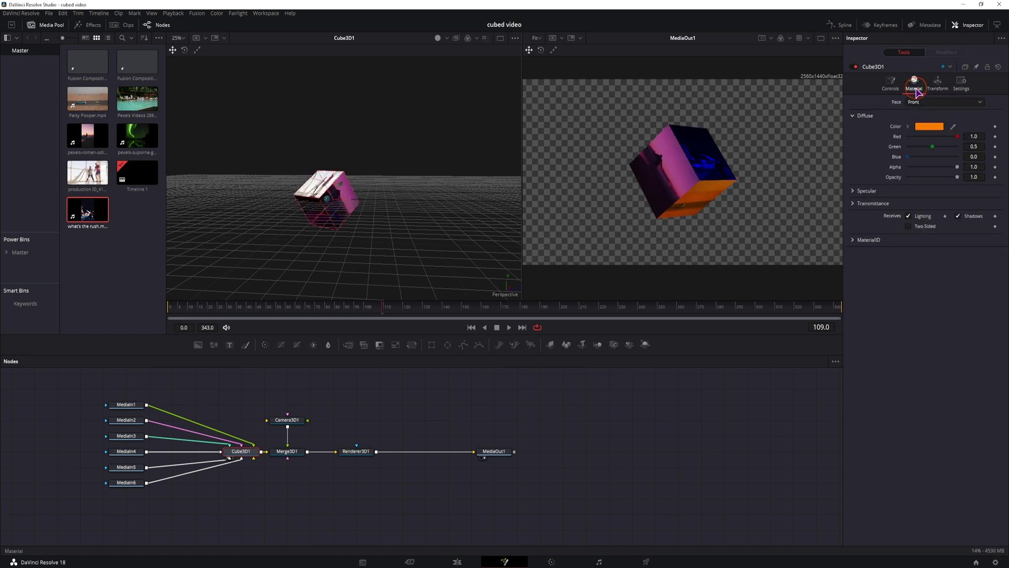
click(916, 102)
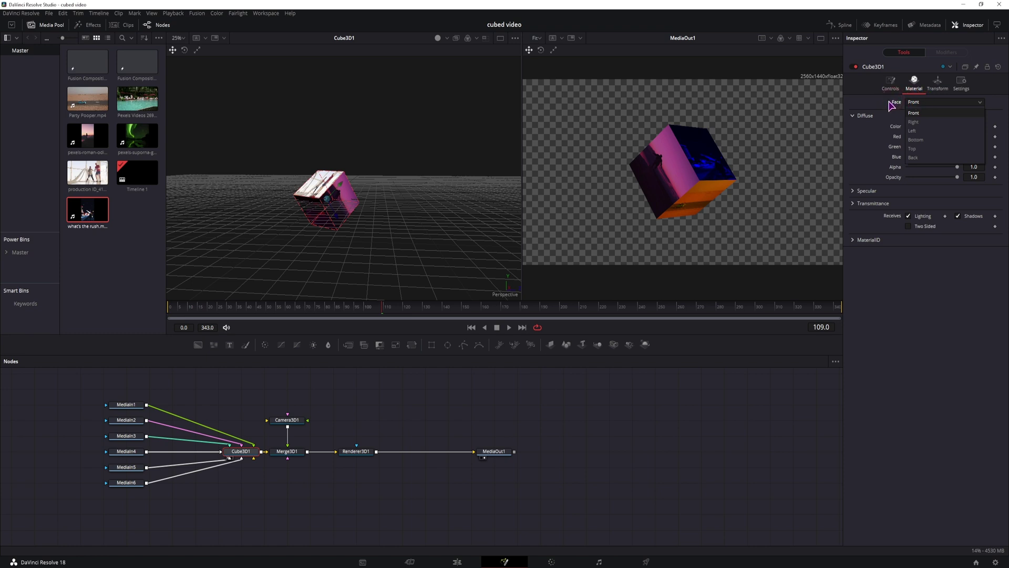
key(Escape)
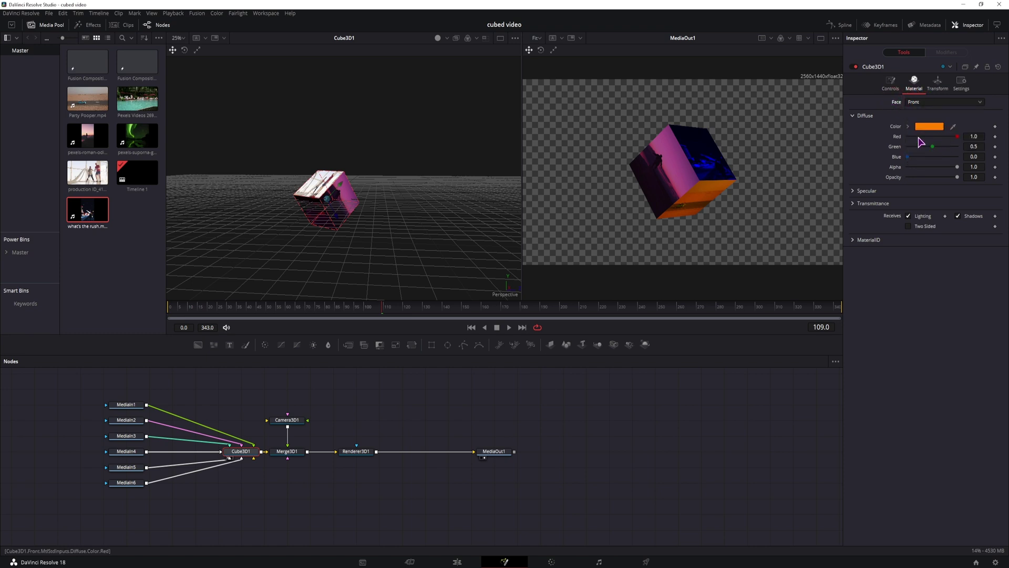
drag(933, 147, 975, 152)
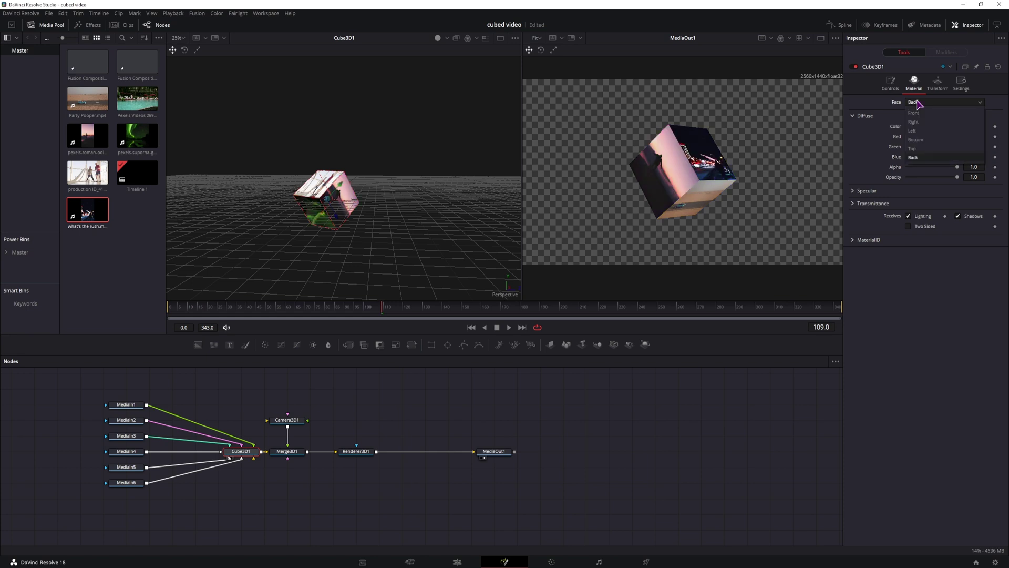
click(918, 104)
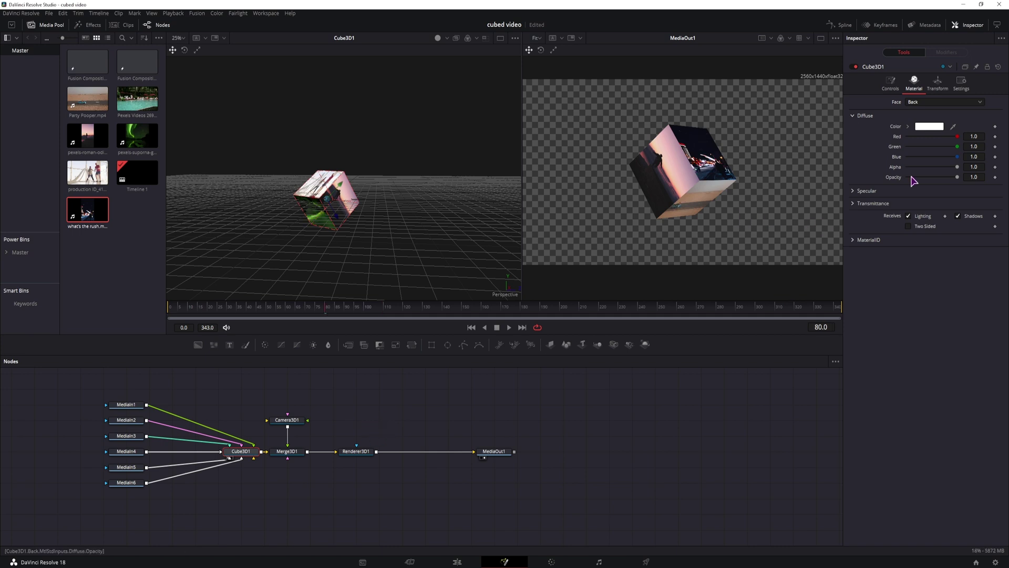
- Rotate Cube3D1 to about 5.1 degrees on X and 2.6 degrees on Y, and scrub through the frames to 206
click(937, 83)
mouse_move(929, 168)
mouse_down()
mouse_move(921, 168)
mouse_move(956, 169)
mouse_move(923, 169)
mouse_up()
double_click(934, 175)
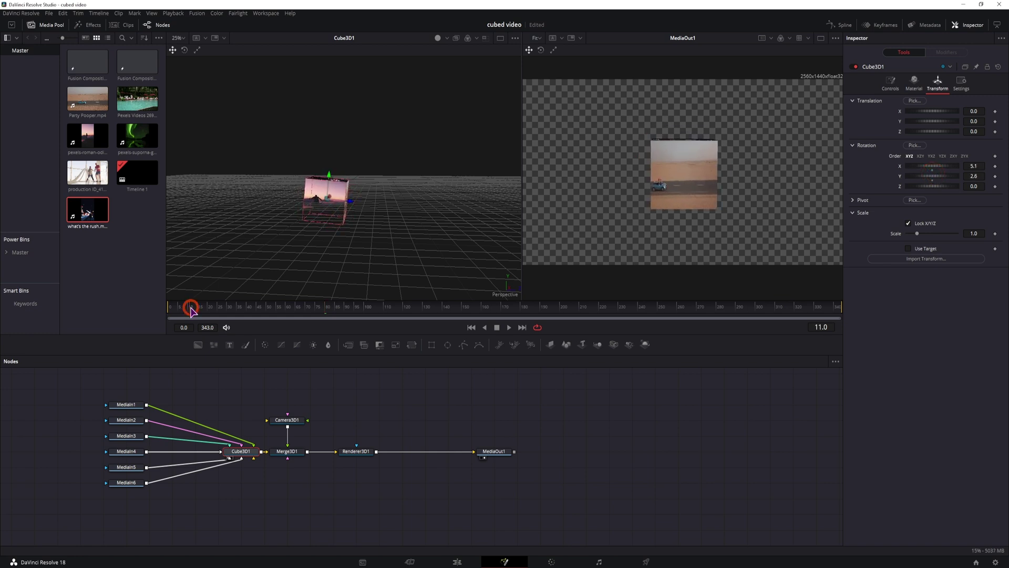
drag(191, 311, 221, 310)
drag(295, 314, 572, 310)
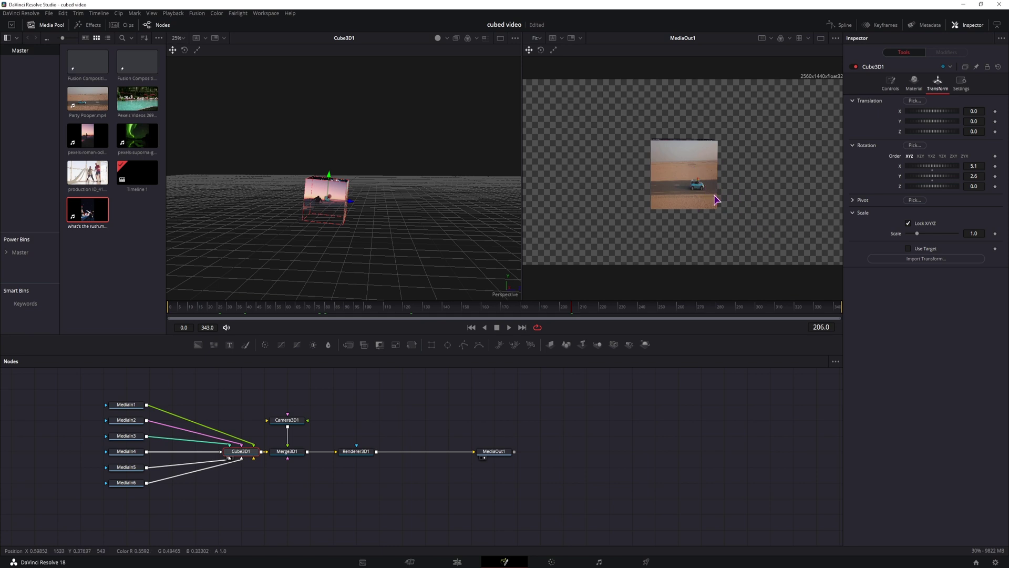
- Turn Cube3D1 to show its other faces, ending at 0 degrees on Y and about -260.9 degrees on X
drag(944, 176, 688, 143)
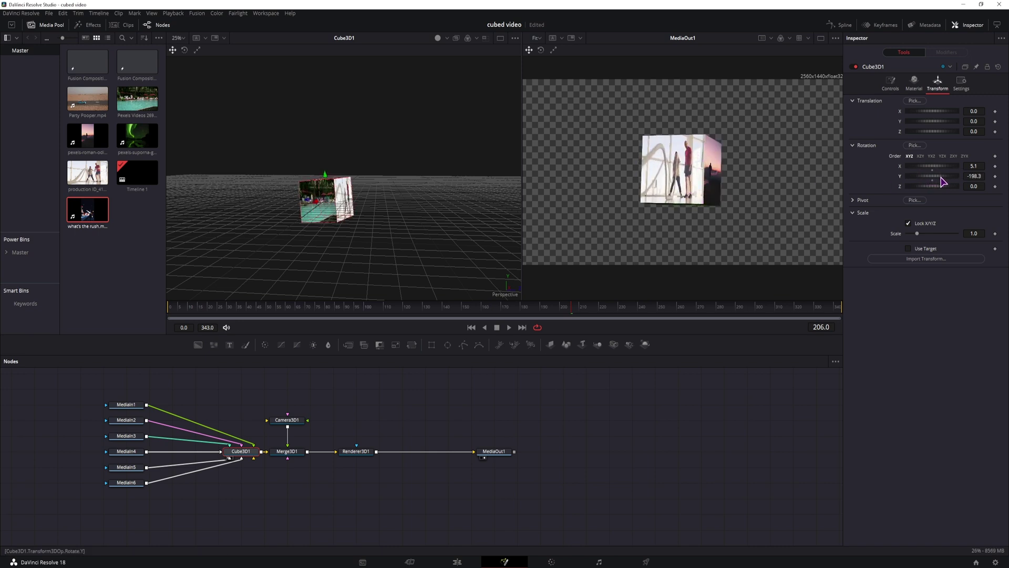
drag(941, 178, 930, 182)
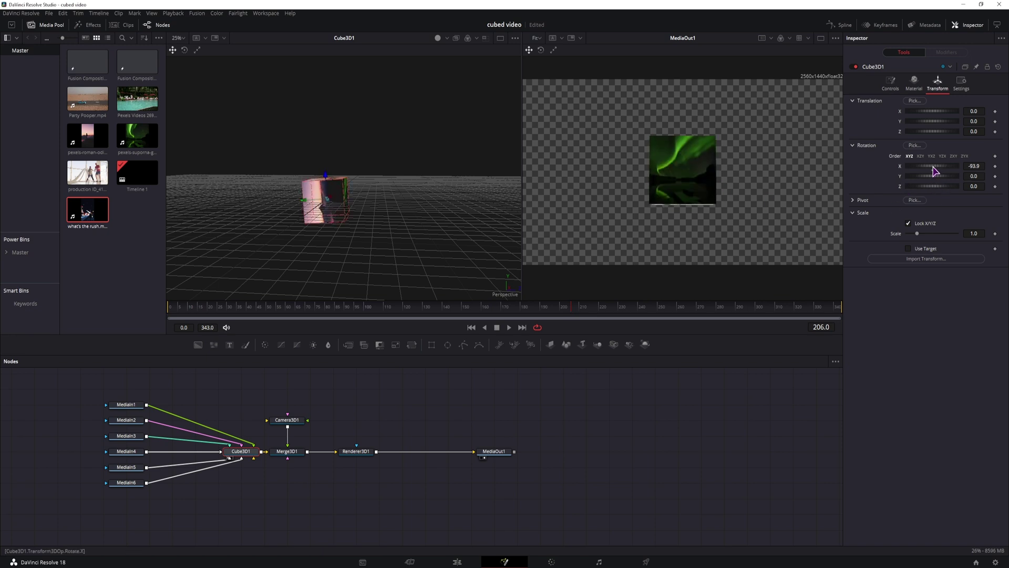
drag(934, 170, 911, 175)
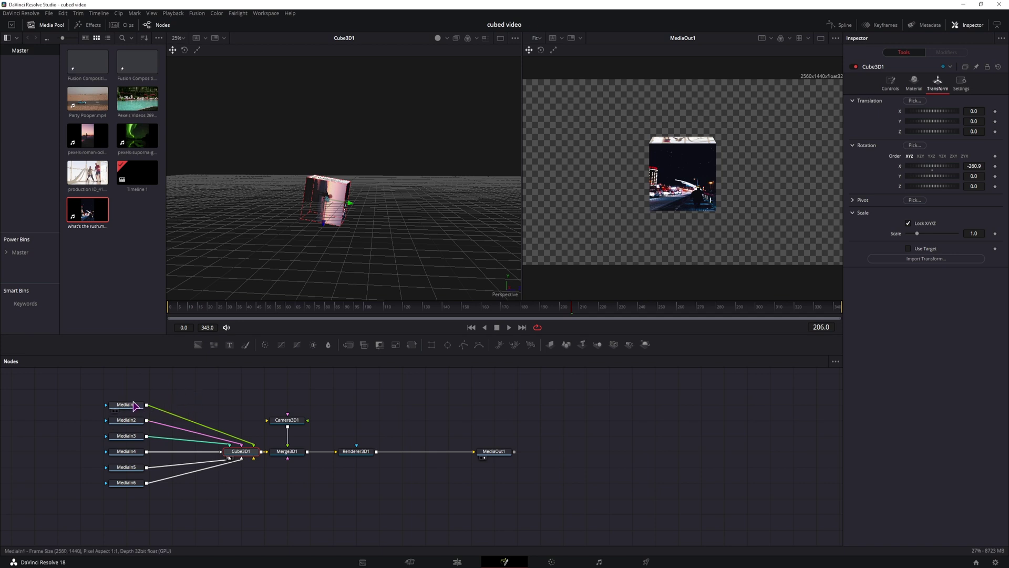
- Insert a Crop node between MediaIn1 and Cube3D1 and space the MediaIn nodes farther from the cube
click(196, 390)
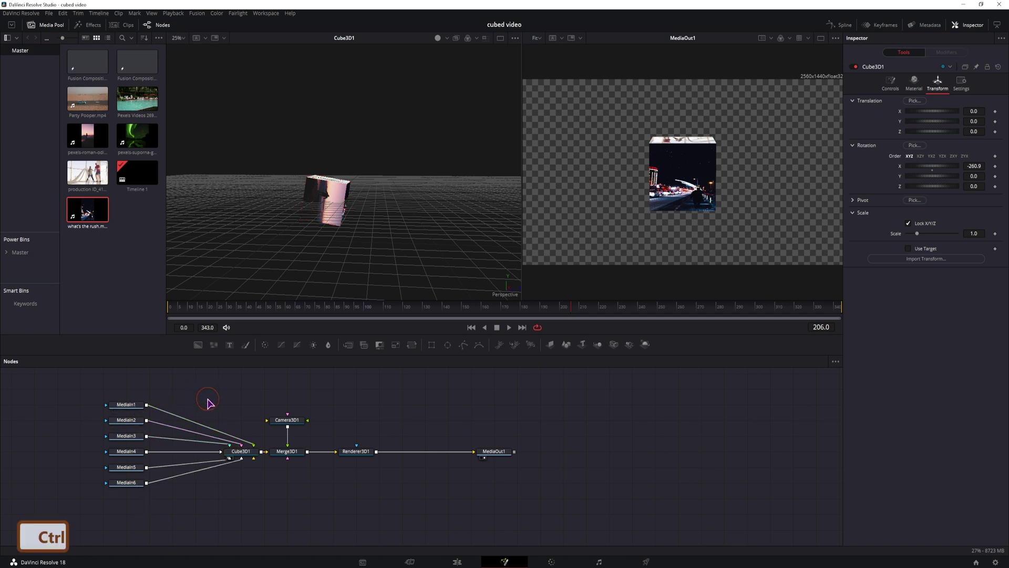
key(ctrl+space)
text(cube)
text(crop)
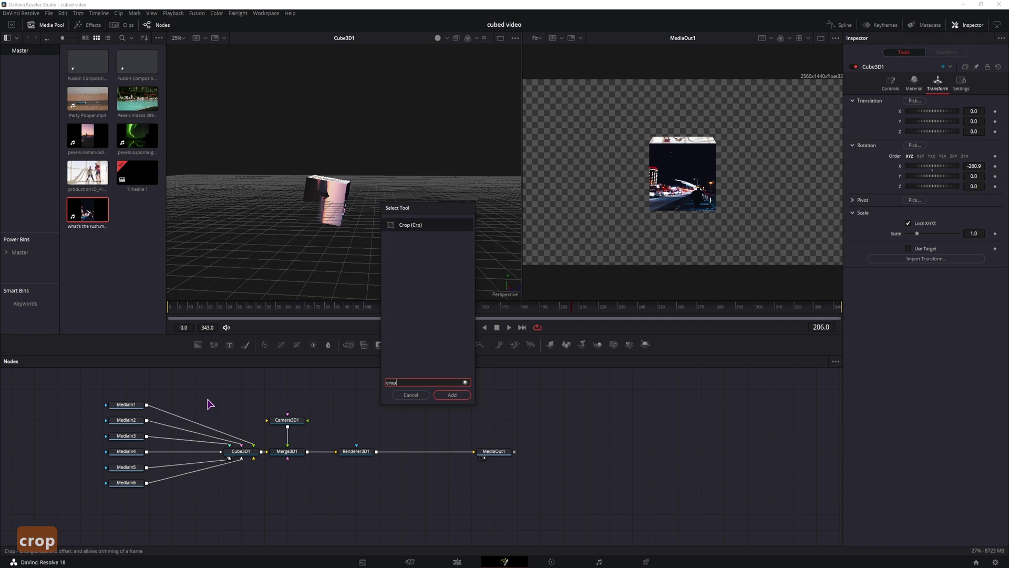
key(Return)
drag(198, 388, 103, 482)
- Set Crop1's X and Y size to 1080 and show the cropped clip in the first viewer
click(132, 408)
key(1)
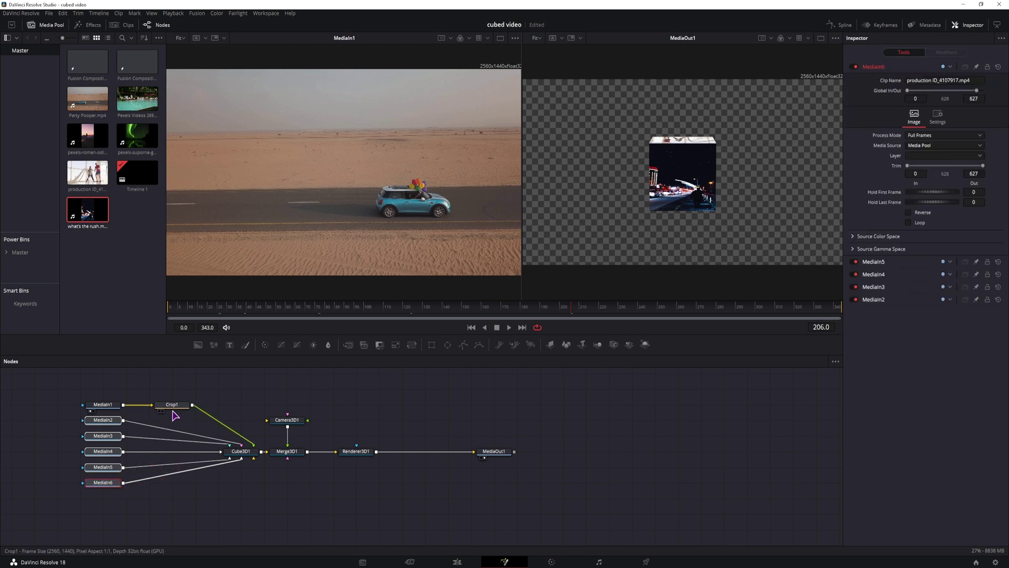
click(173, 408)
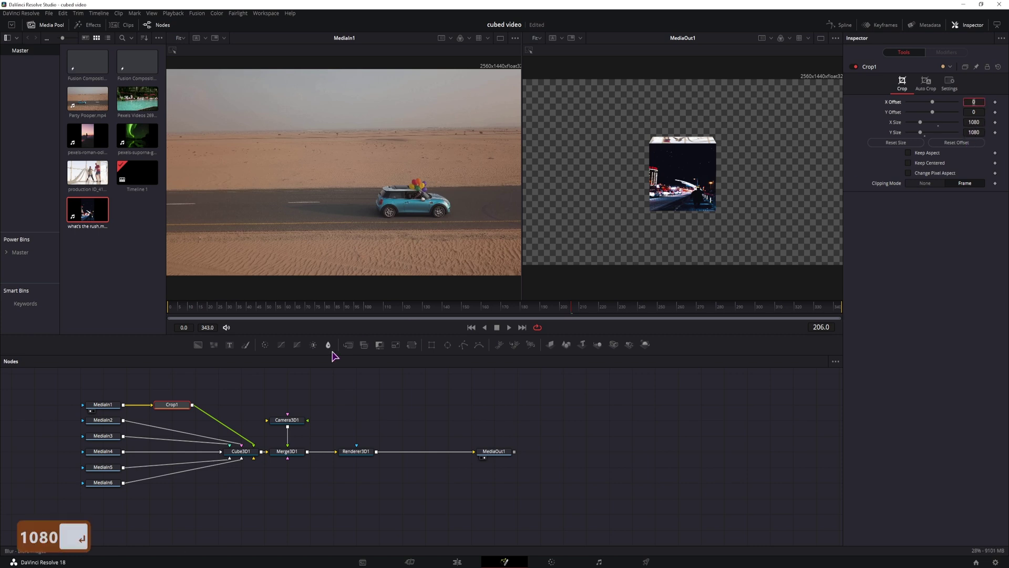
click(167, 405)
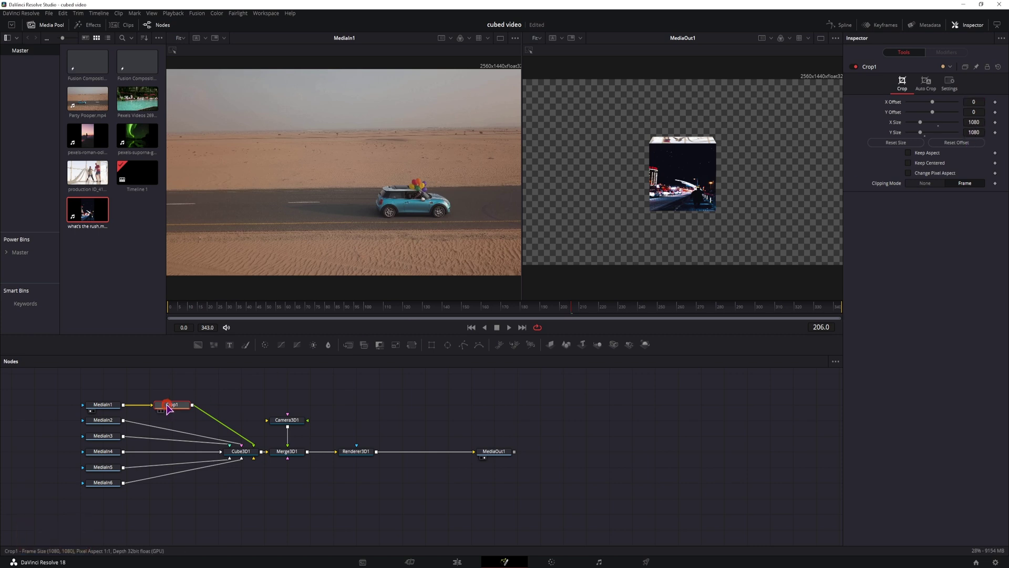
key(1)
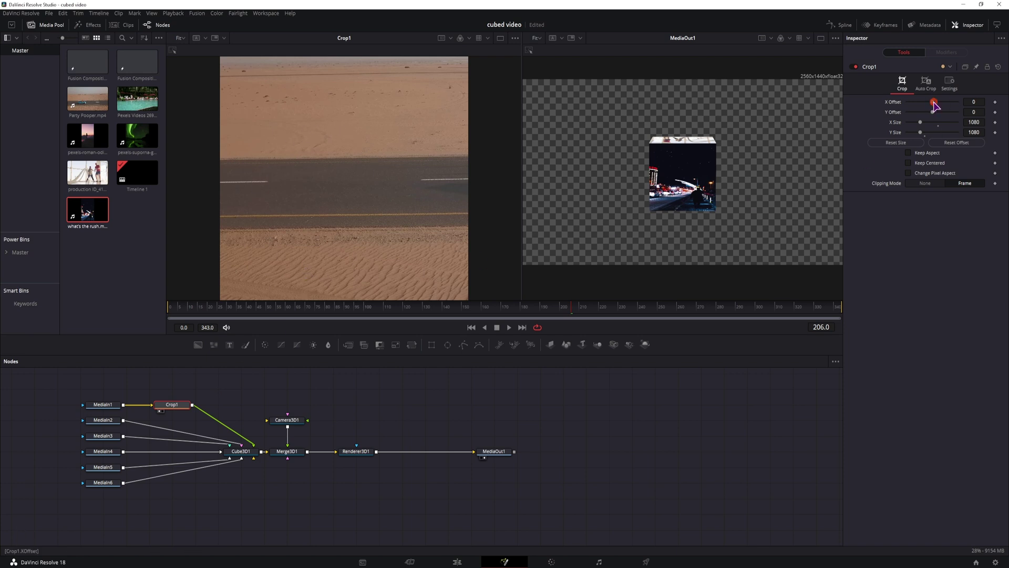
- Set Crop1's X offset to about 430 while checking the car's framing at different frames up to frame 141
drag(935, 105, 973, 99)
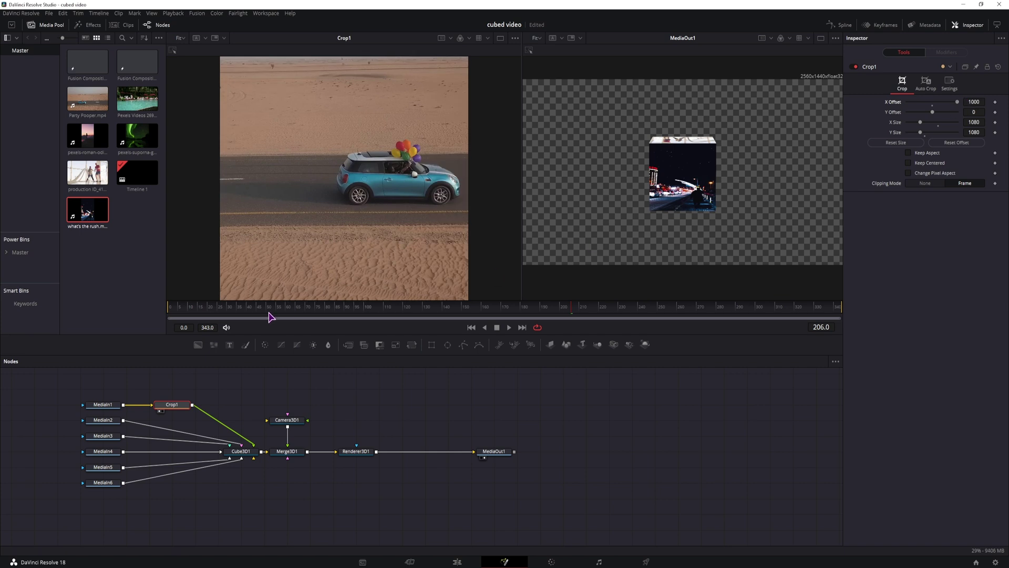
click(191, 309)
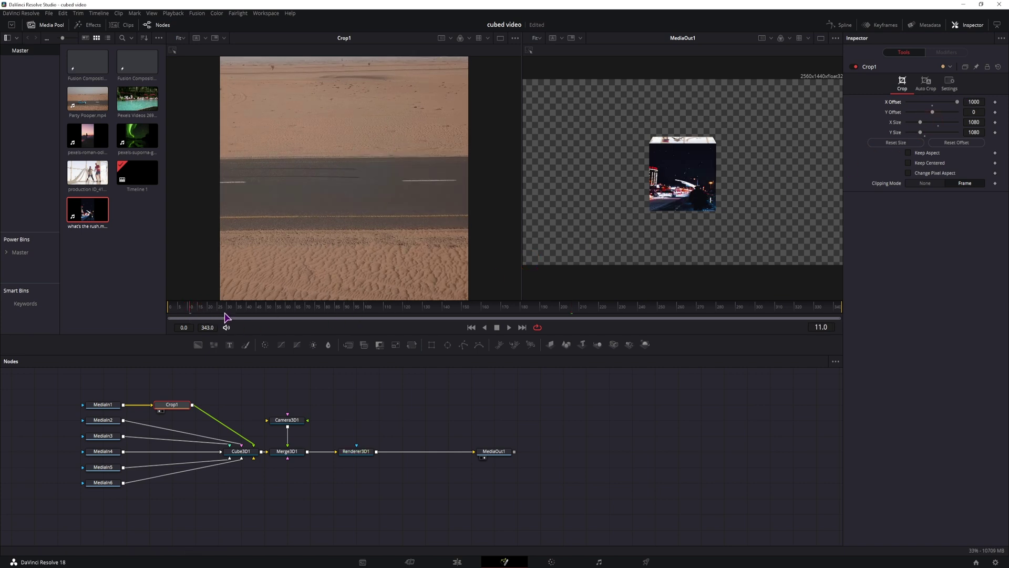
drag(226, 316, 445, 310)
- Paste copies of Crop1 after MediaIn2 and MediaIn3 and show each copy in the first viewer
click(176, 408)
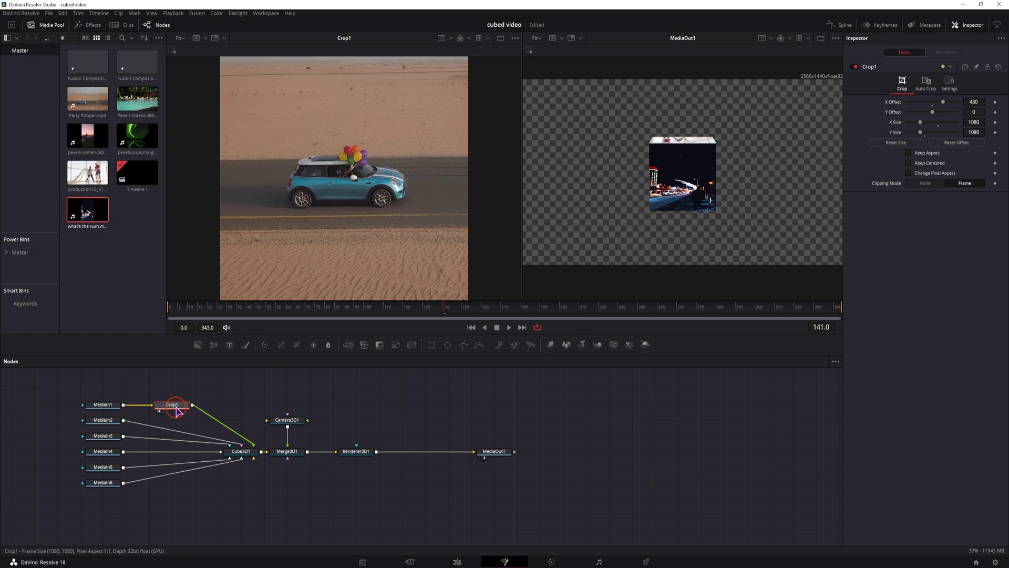
key(ctrl+c)
click(103, 420)
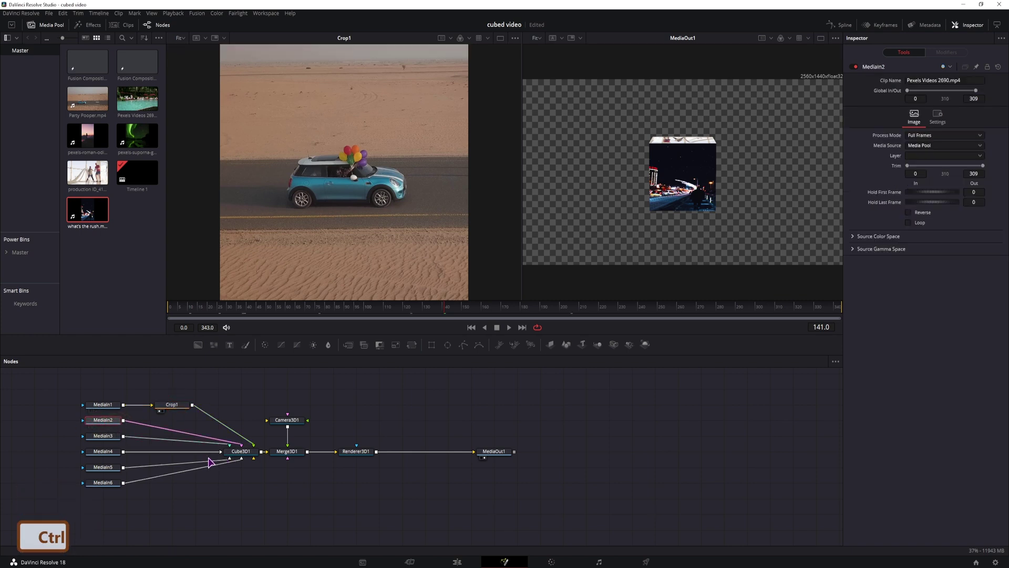
key(ctrl+v)
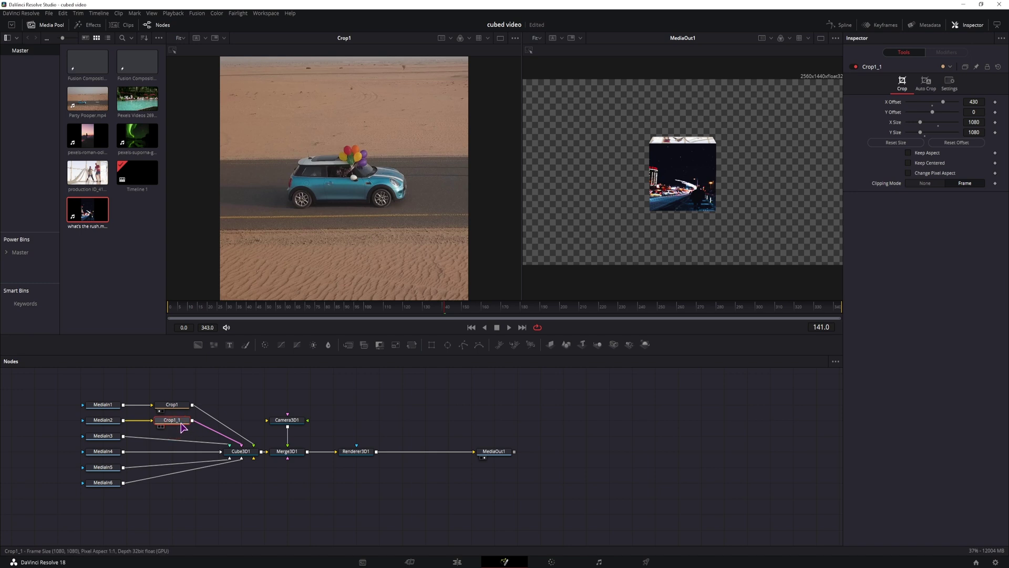
key(1)
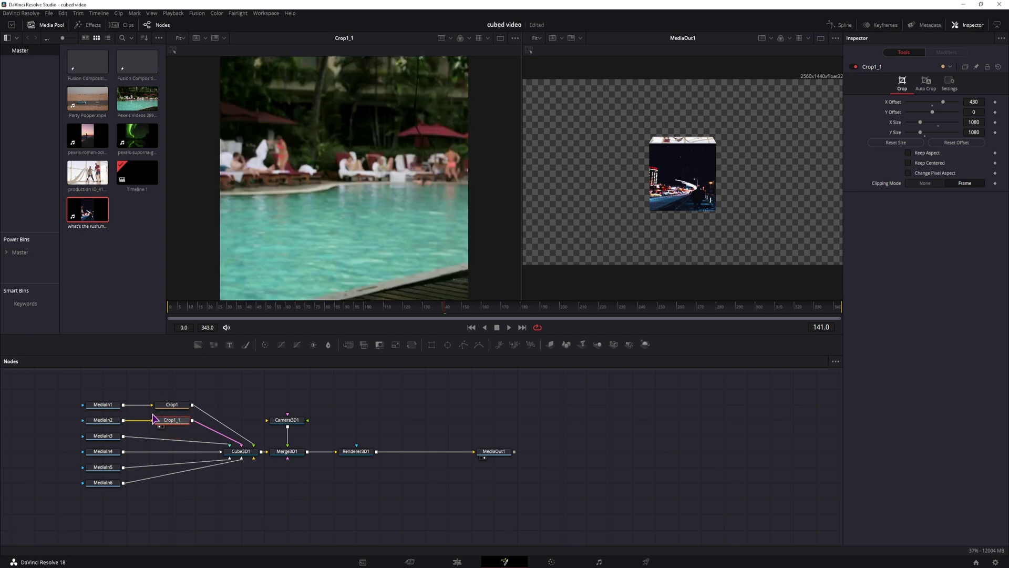
click(103, 437)
key(ctrl+v)
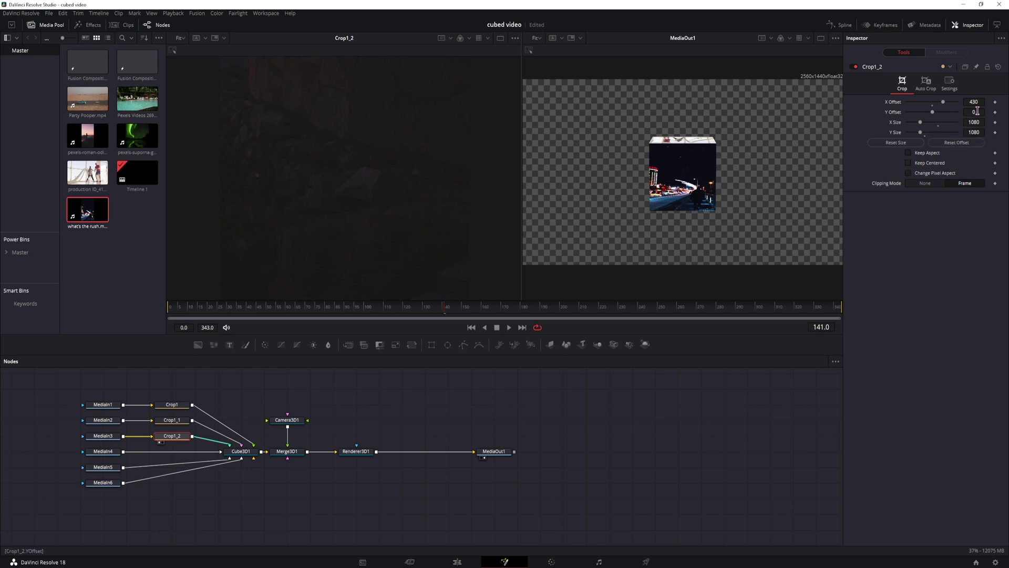
- Offset the MediaIn3 crop to about 250 on X and 1750 on Y to frame the standing figure
drag(931, 114, 958, 113)
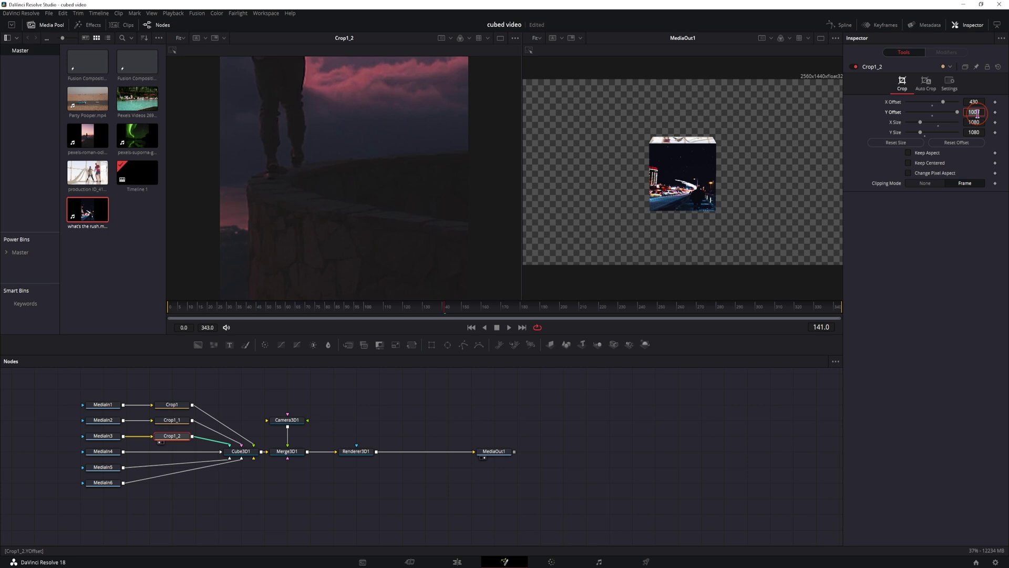
text(2000)
key(Return)
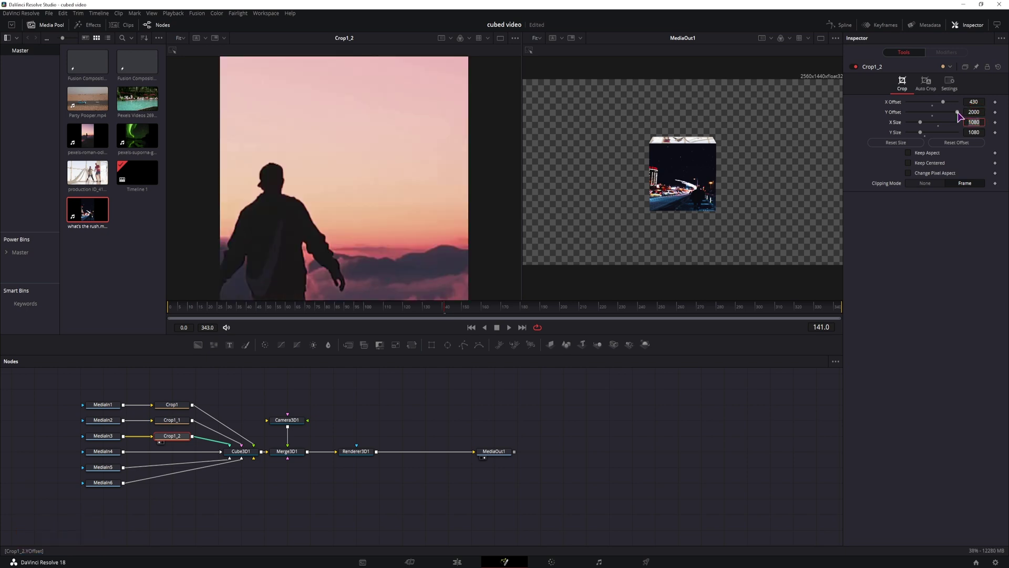
drag(957, 112, 956, 112)
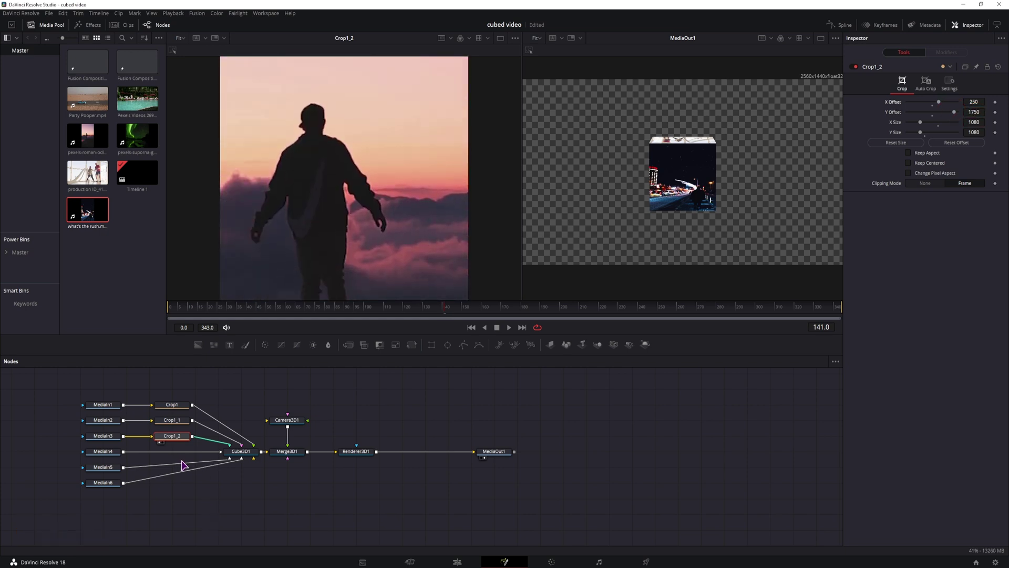
- Paste a copy of the MediaIn3 crop after MediaIn4, align it with the other crops and show it in the first viewer
click(180, 439)
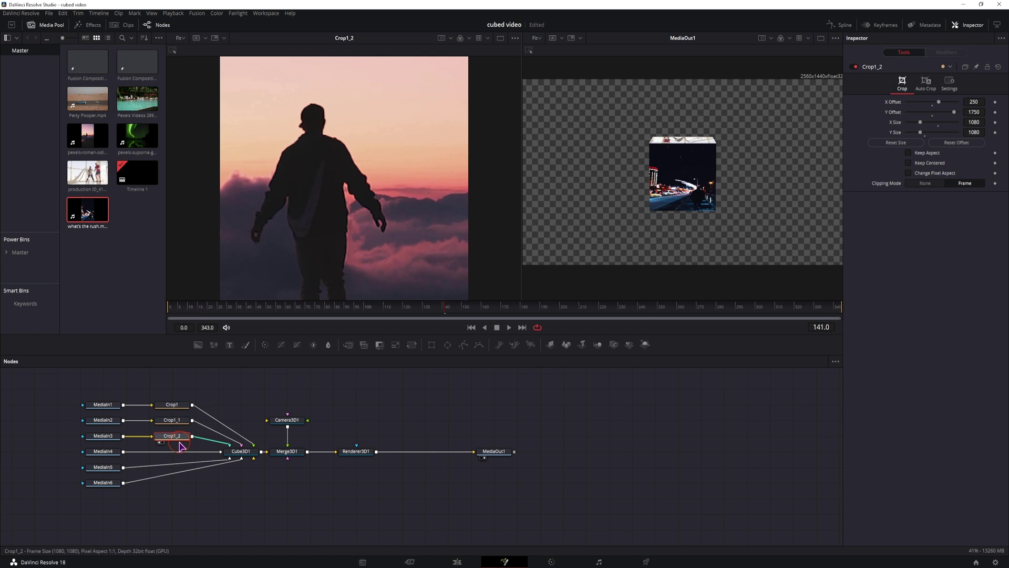
key(ctrl+c)
click(114, 453)
key(ctrl+v)
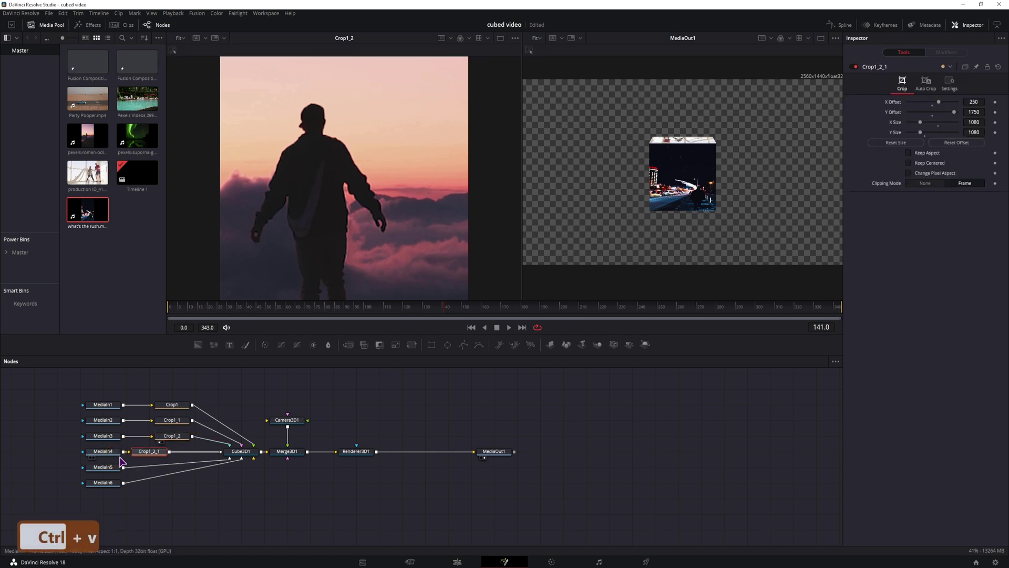
drag(150, 451, 173, 451)
key(1)
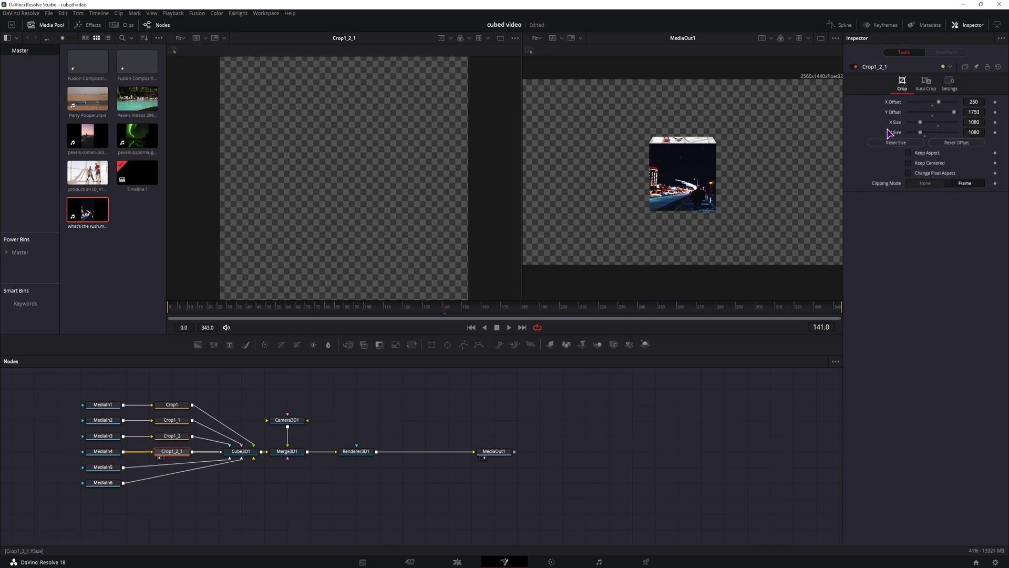
- Reset the X and Y offsets of the crop after MediaIn4 to 0
double_click(894, 112)
click(895, 102)
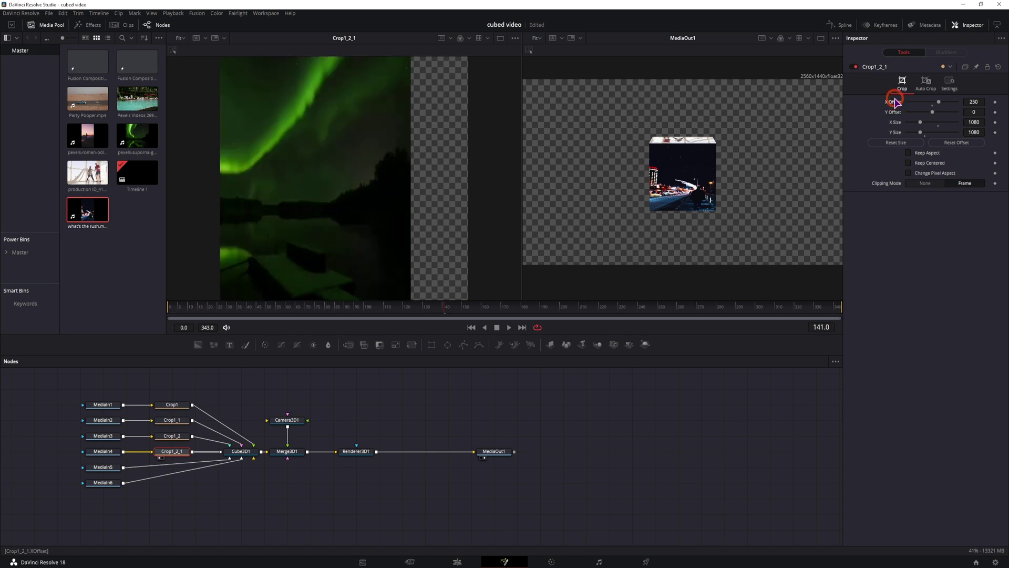
double_click(896, 102)
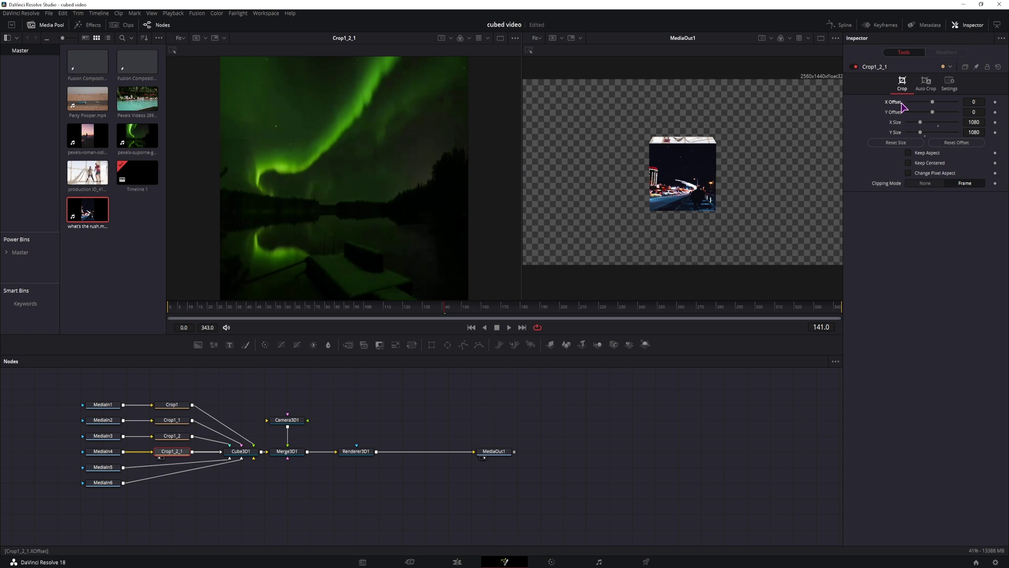
- Paste a Crop1 copy after MediaIn5, show it in the first viewer and adjust its X and Y offsets
click(174, 454)
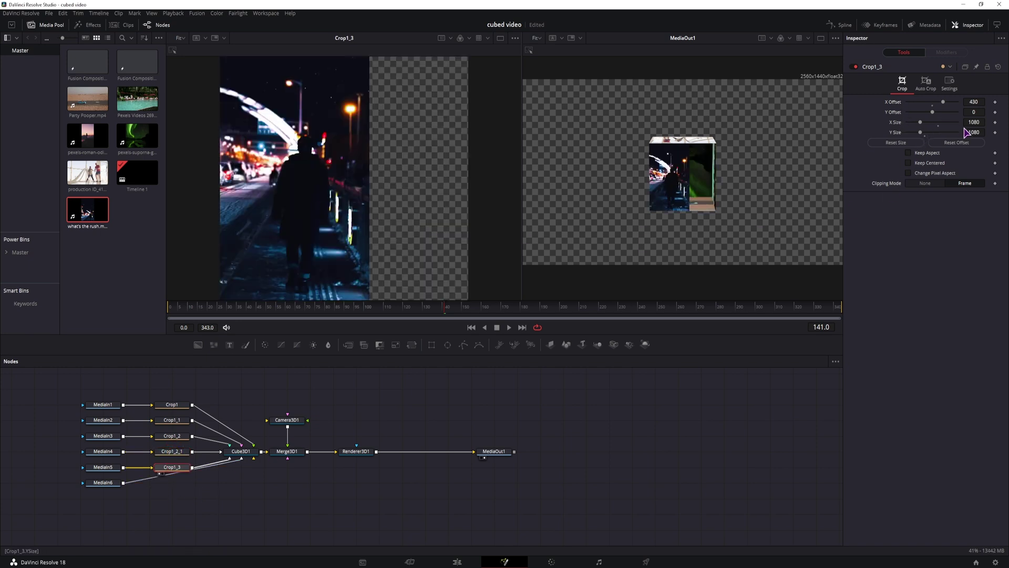
click(932, 105)
mouse_move(973, 112)
mouse_down()
mouse_move(891, 112)
mouse_move(991, 112)
mouse_move(933, 104)
mouse_move(971, 107)
mouse_up()
- Paste a crop copy after MediaIn6 and offset it to 2000 on X and 1000 on Y to frame both people
click(103, 482)
key(ctrl+v)
click(630, 442)
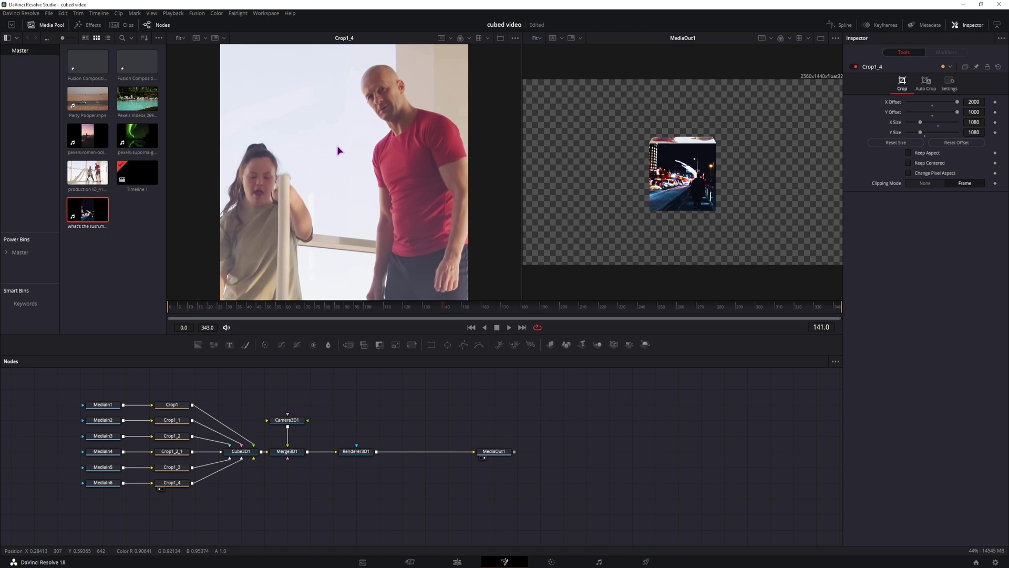
- Make room before the cube, insert a Merge after Crop1 and connect a Rectangle to it
click(247, 454)
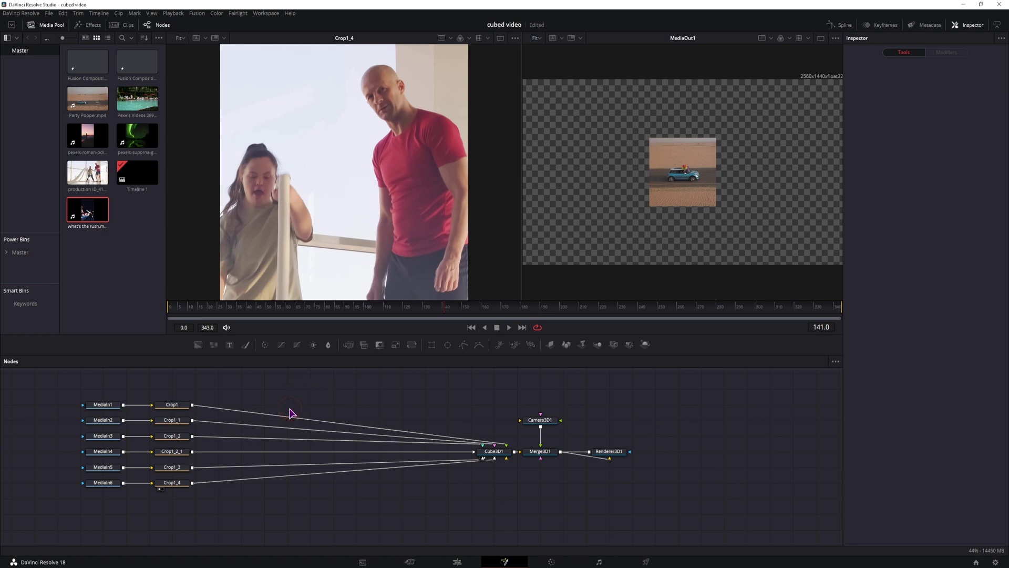
drag(348, 344, 242, 408)
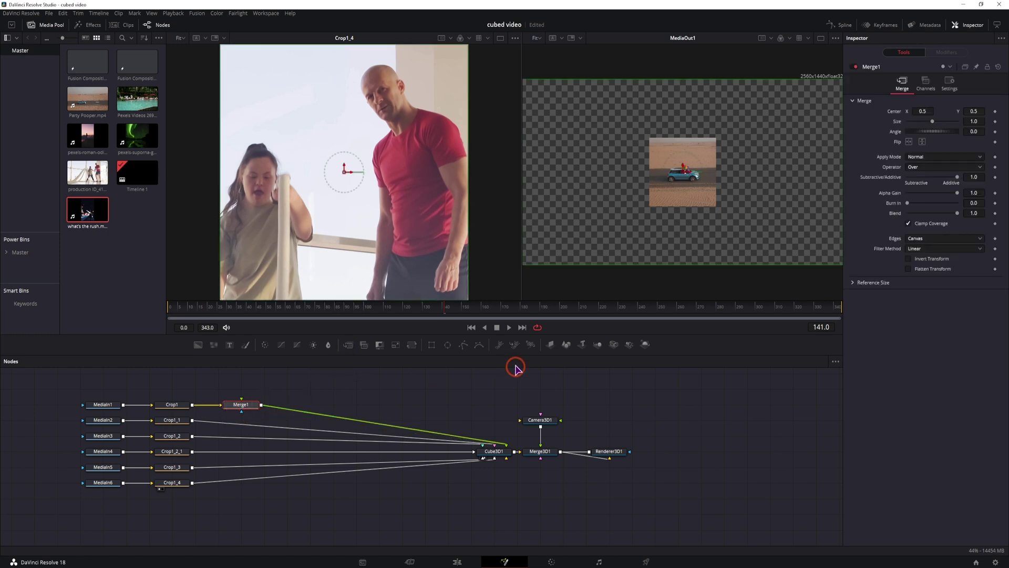
drag(432, 344, 244, 388)
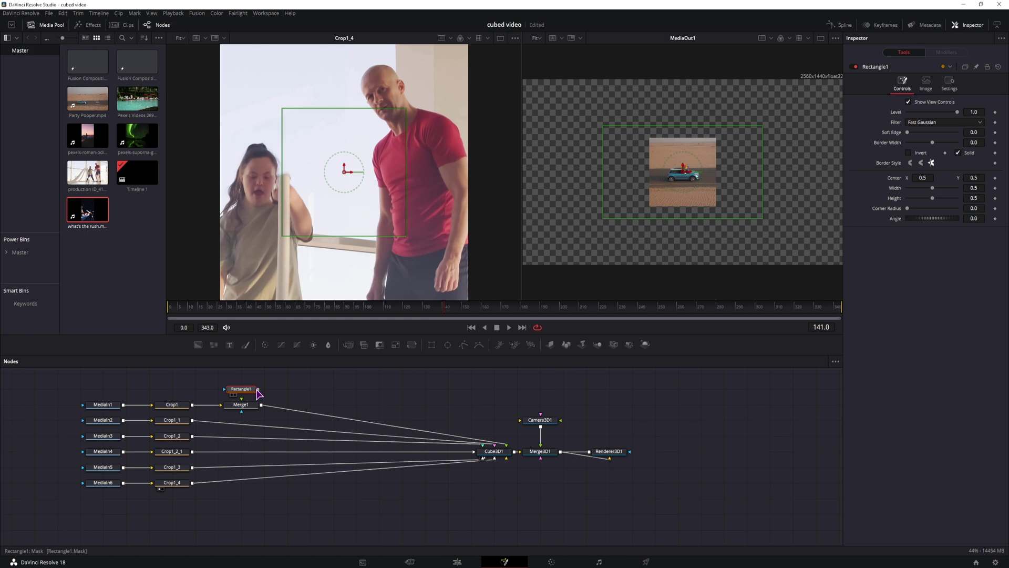
- Turn Rectangle1 into an outline by disabling Solid, with border width 0.008, width 0.414 and height 0.736
click(959, 153)
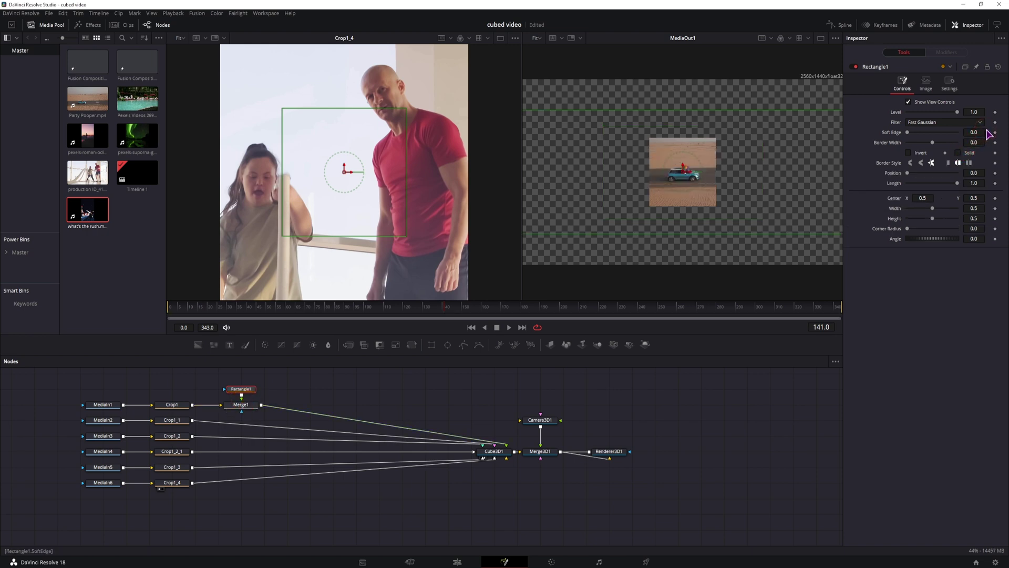
drag(974, 142, 977, 143)
mouse_move(981, 207)
mouse_down()
mouse_move(1007, 207)
mouse_move(962, 208)
mouse_move(1008, 216)
mouse_move(982, 218)
mouse_up()
- Copy the Merge1 and Rectangle1 pair and insert one copy after each of the other five crops
ctrl+click(256, 404)
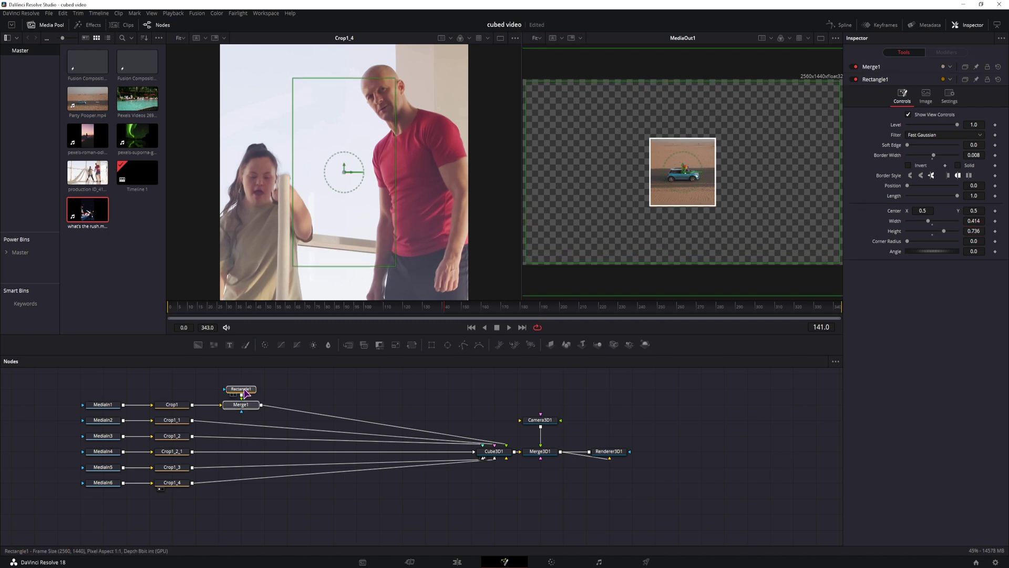
key(ctrl+c)
click(179, 420)
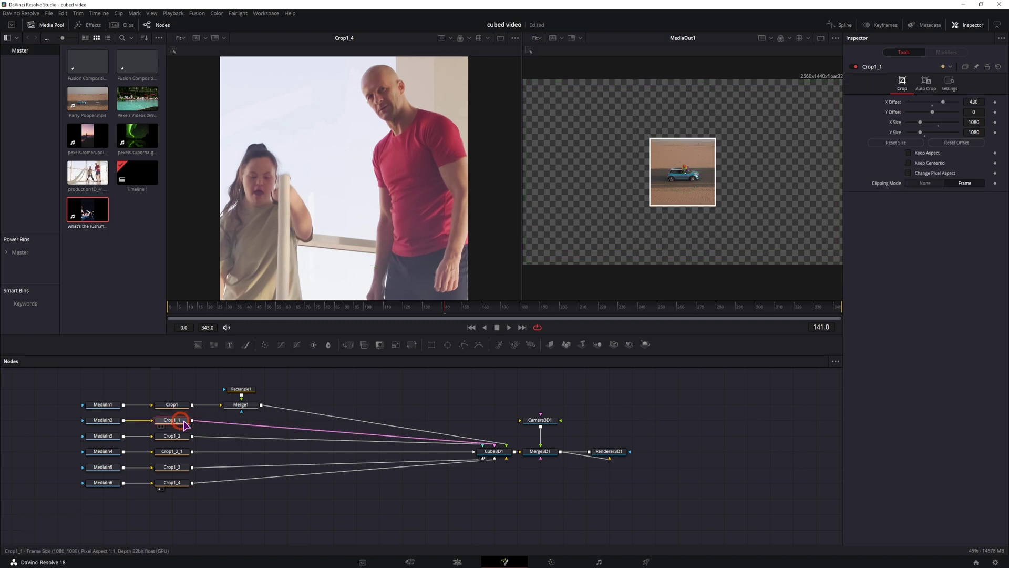
key(ctrl+v)
drag(225, 422, 297, 426)
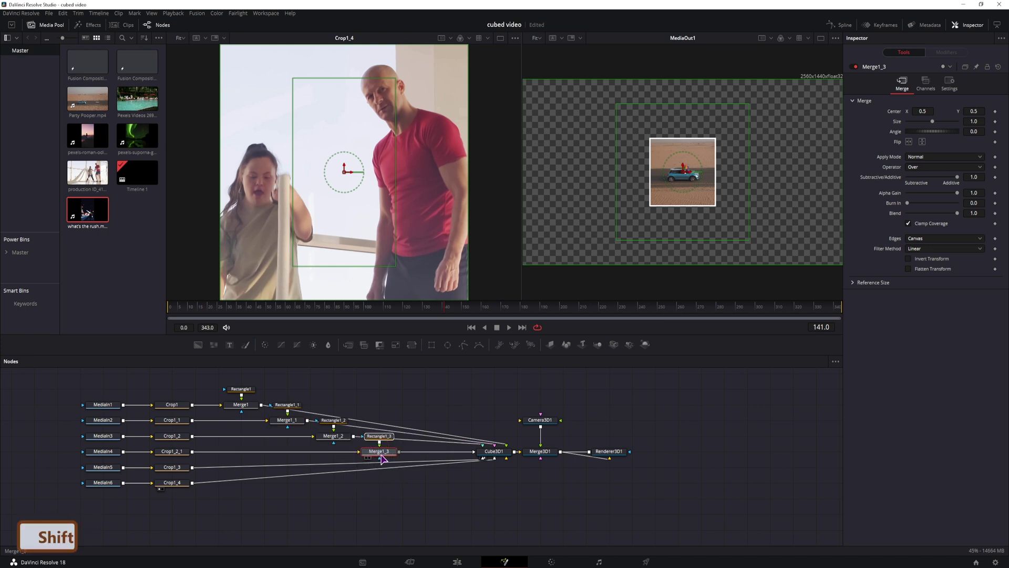
drag(381, 455, 391, 453)
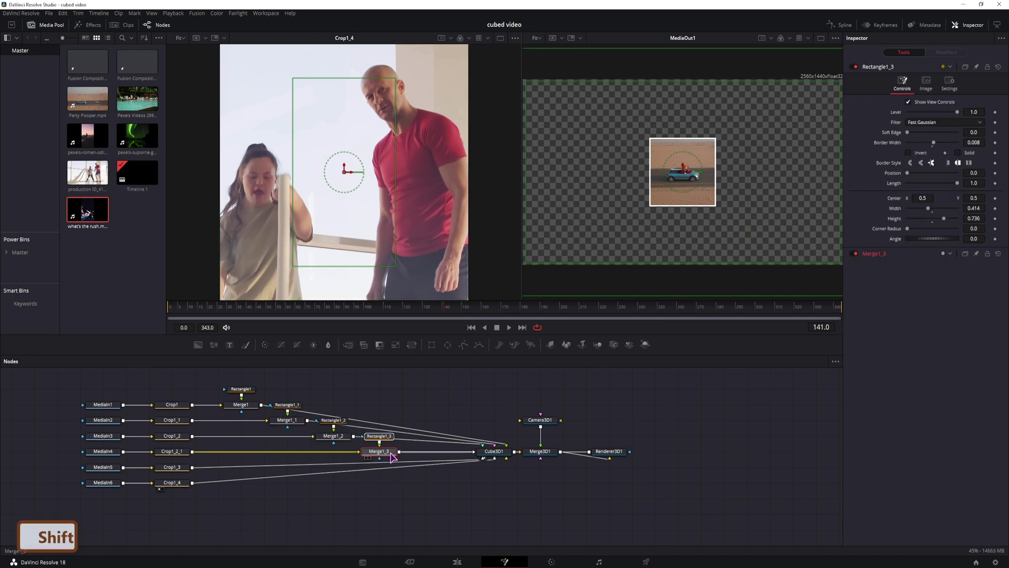
key(ctrl+v)
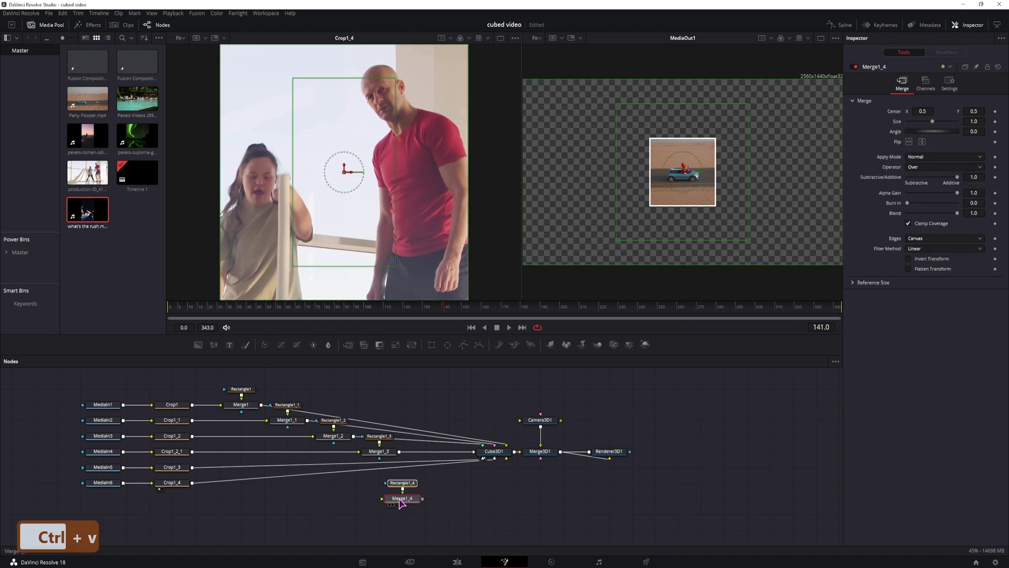
drag(405, 502, 415, 465)
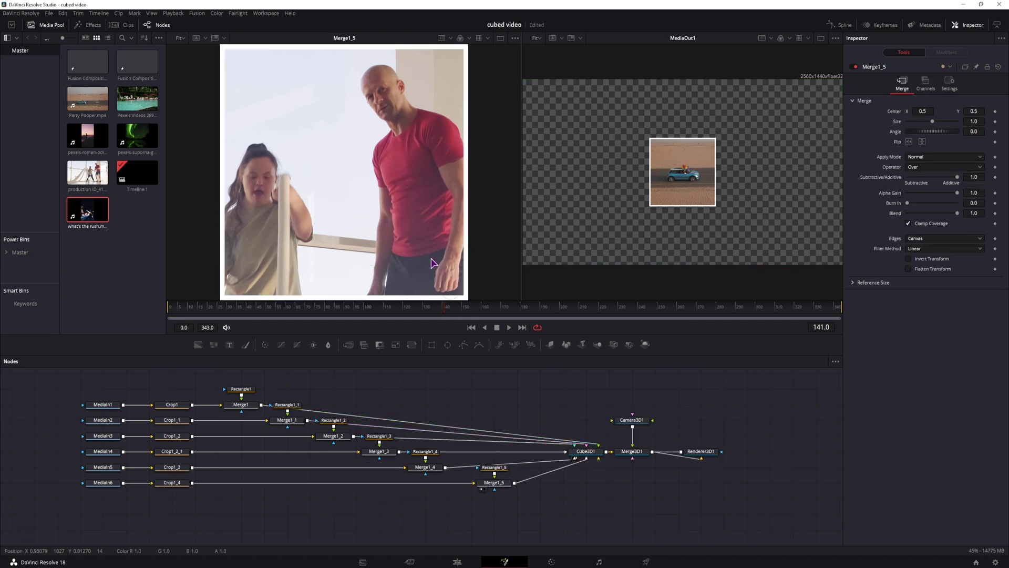
- Rotate Cube3D1 to about -28.7 degrees around Y so that two adjacent faces show
click(591, 457)
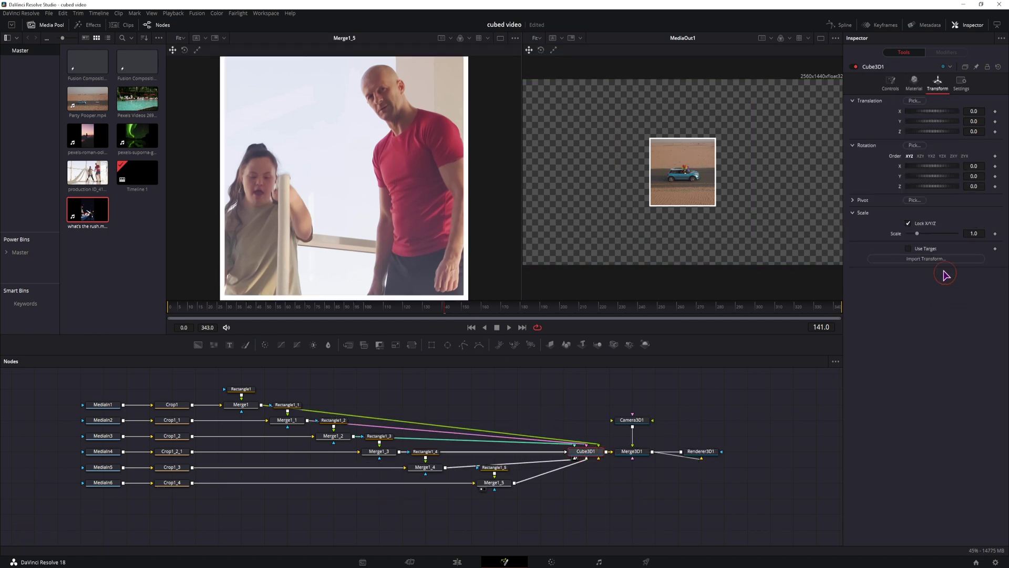
mouse_move(940, 176)
mouse_down()
mouse_move(897, 173)
mouse_move(948, 169)
mouse_up()
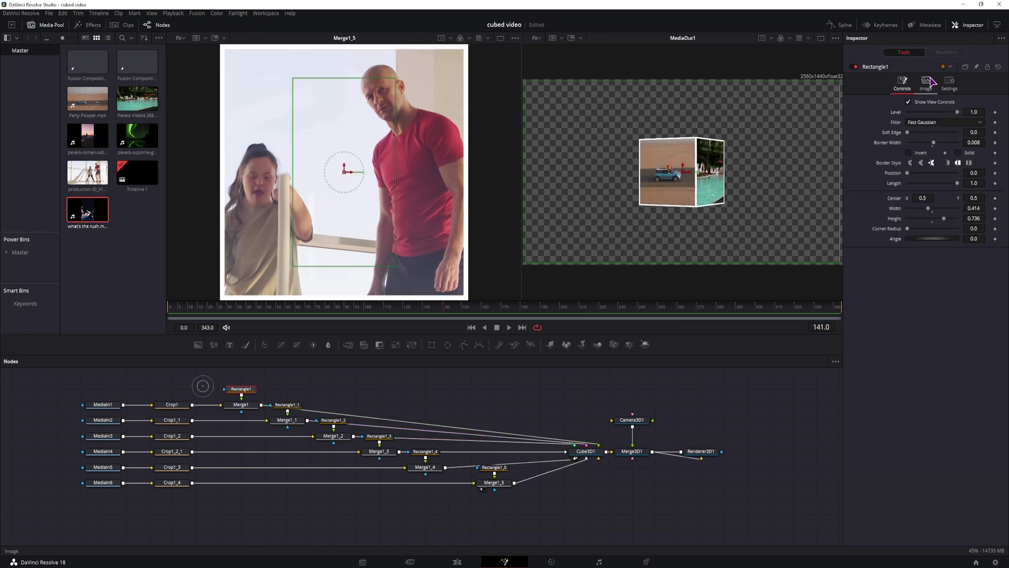
- Insert a 1080 by 1080 Background masked by Rectangle1 before Merge1 and set the rectangle's width and height to 1.0
click(930, 79)
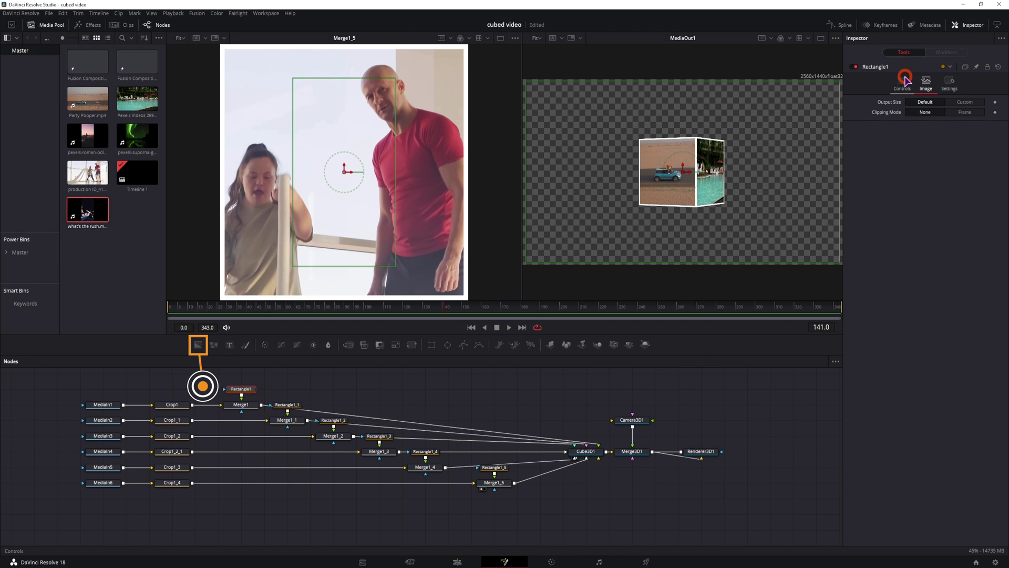
click(198, 345)
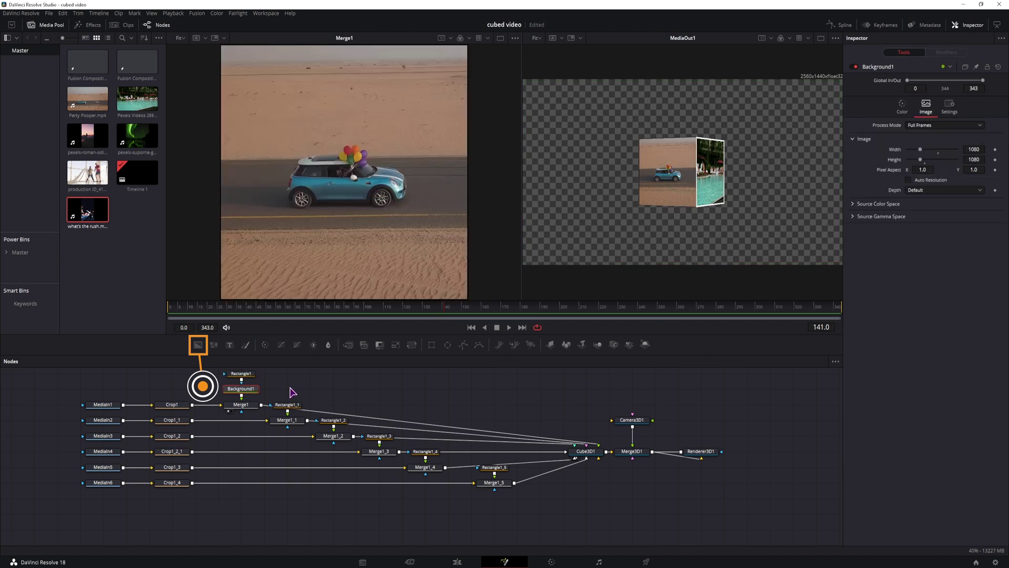
click(245, 373)
click(247, 398)
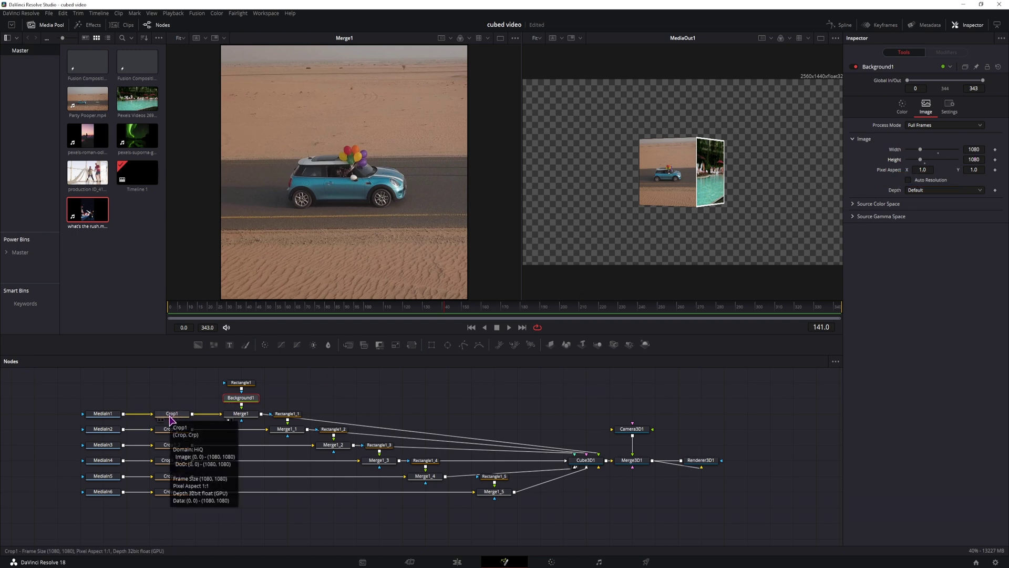
click(241, 384)
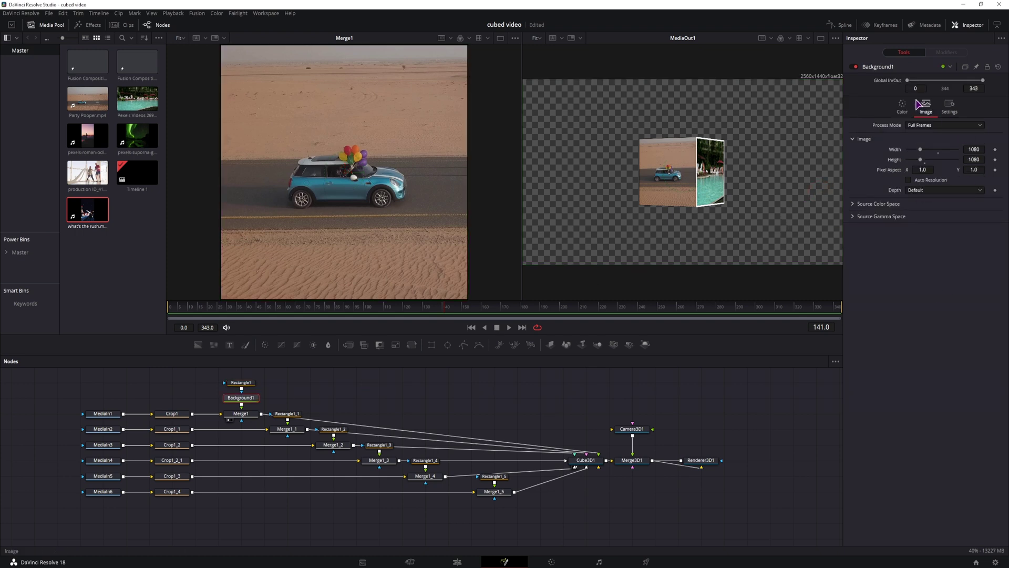
- Color Background1 light green and set Rectangle1's border width to 0.0268
click(898, 105)
drag(907, 159, 949, 169)
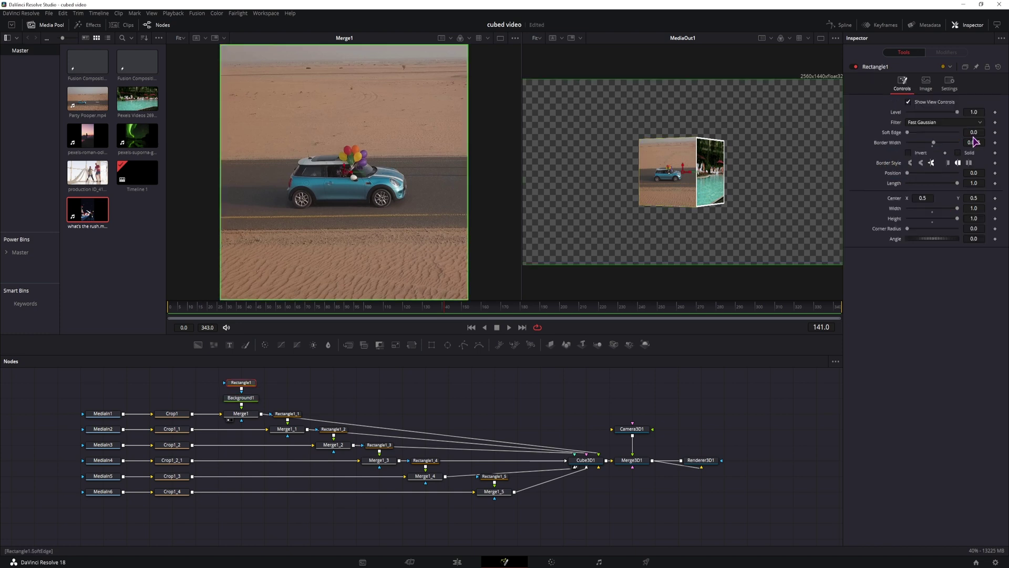
drag(973, 137, 546, 139)
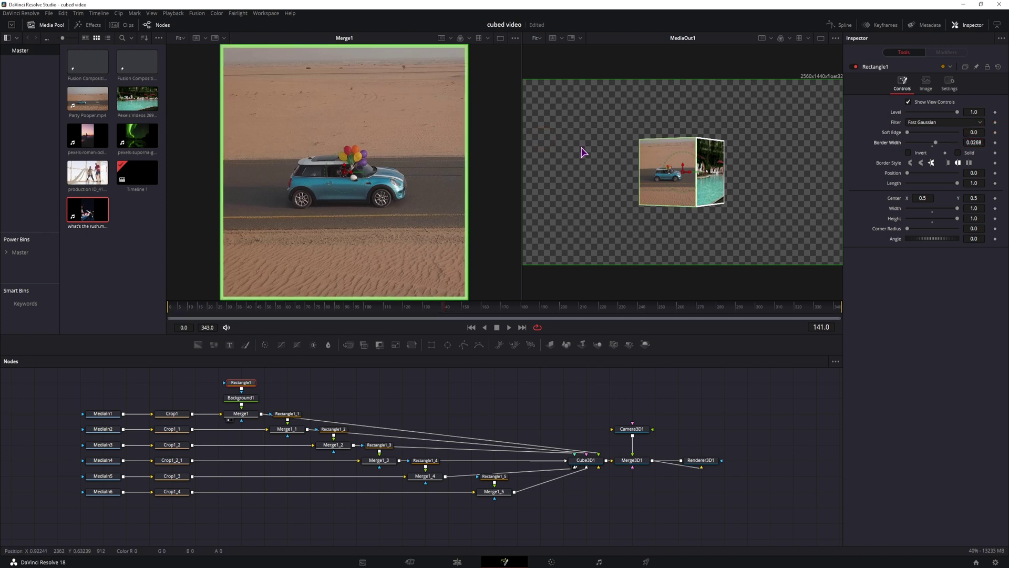
drag(484, 124, 460, 184)
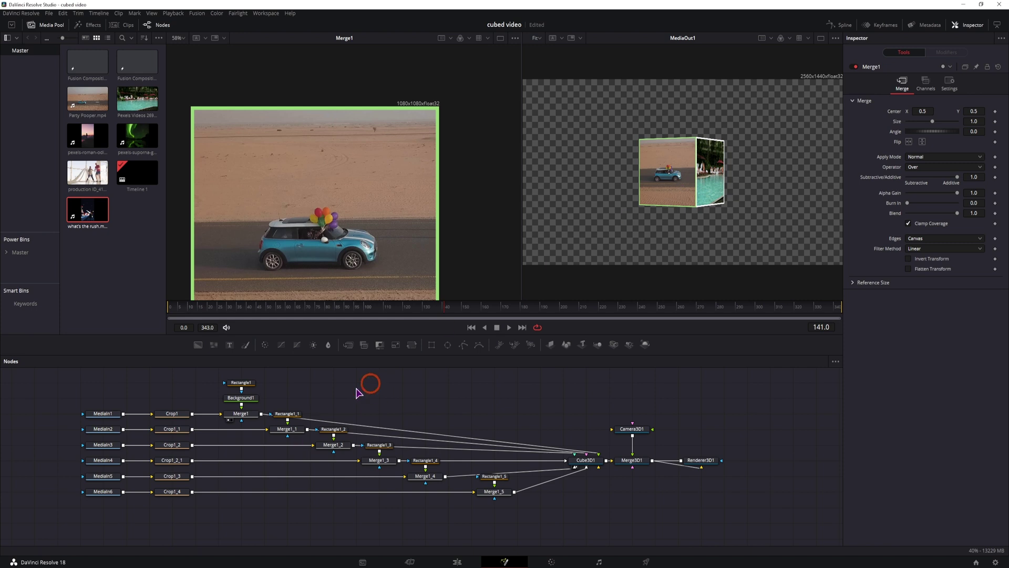
- Insert a copy of Crop1 between Merge1 and Cube3D1, and move Merge1 with its Background and Rectangle up in line with it
click(177, 415)
key(ctrl+c)
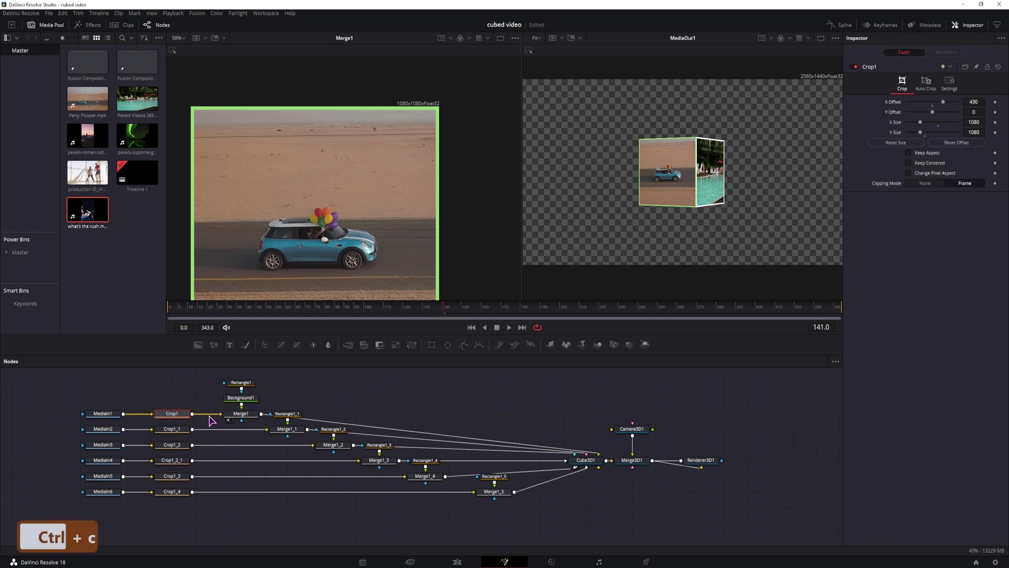
click(377, 399)
key(ctrl+v)
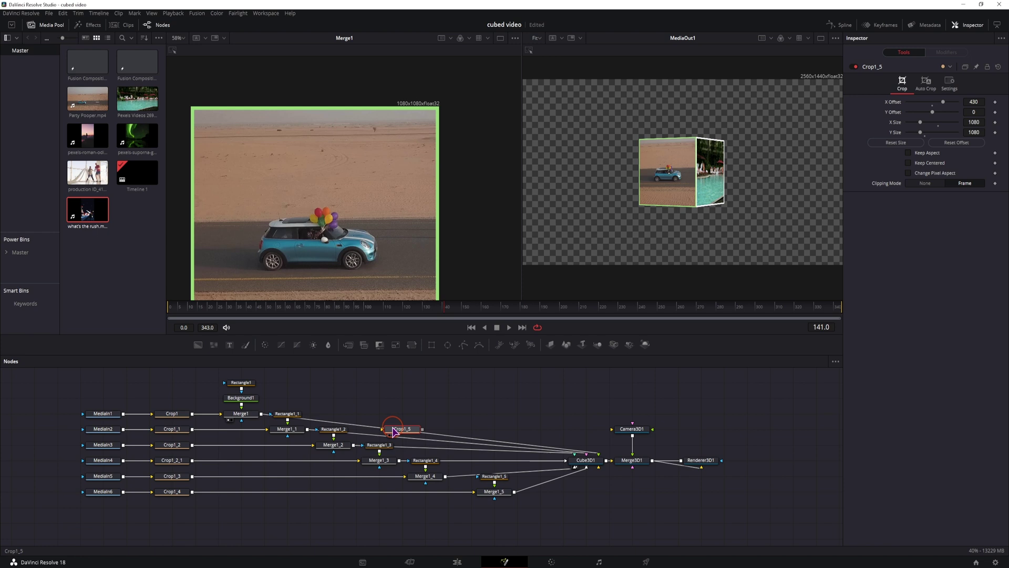
drag(394, 430, 417, 399)
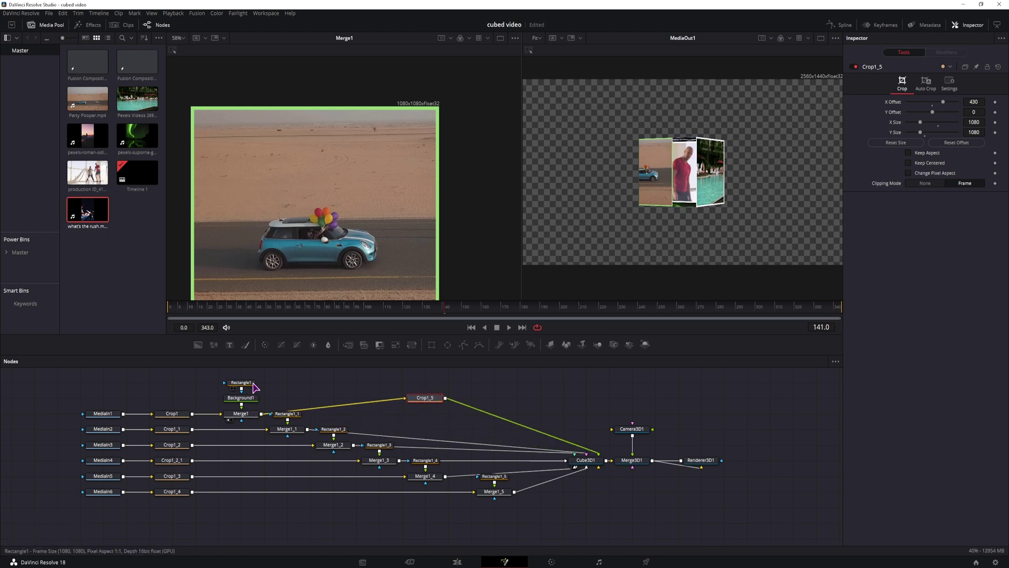
drag(257, 374, 244, 396)
click(543, 379)
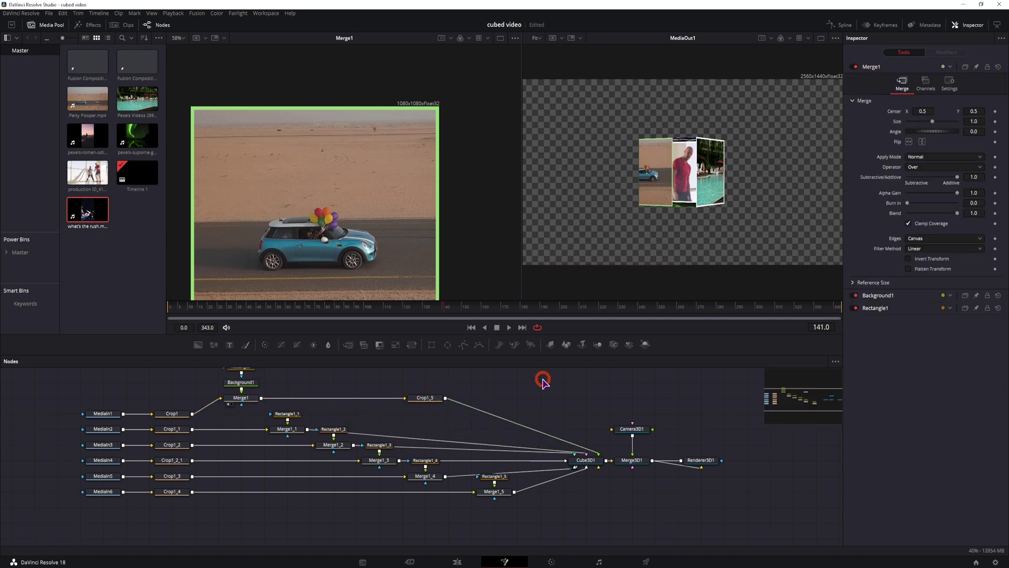
- Set the X and Y size of the crop after Merge1 to 1200 and reset its X offset to 0
click(423, 399)
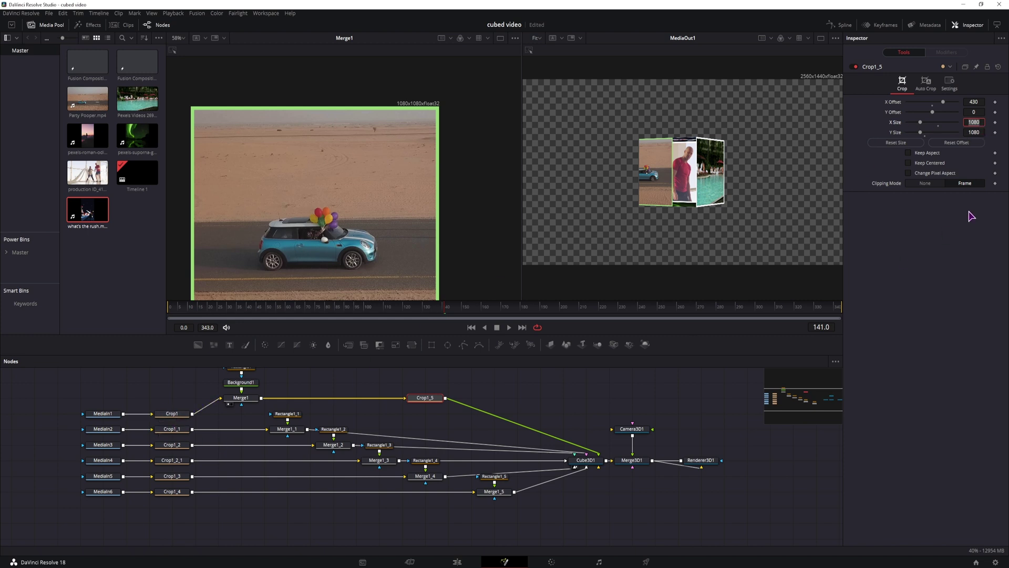
text(1200)
click(980, 133)
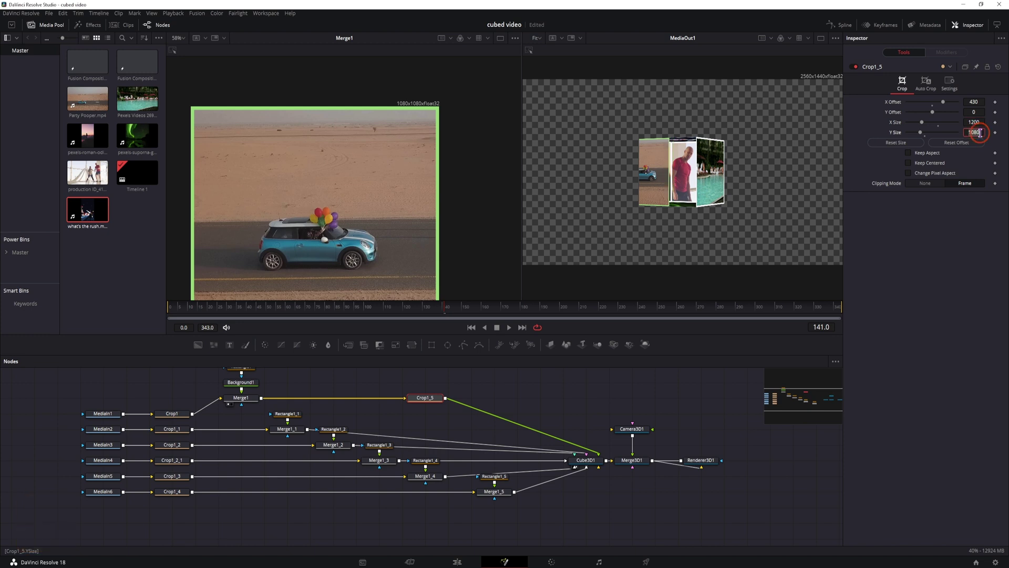
text(1200)
click(954, 165)
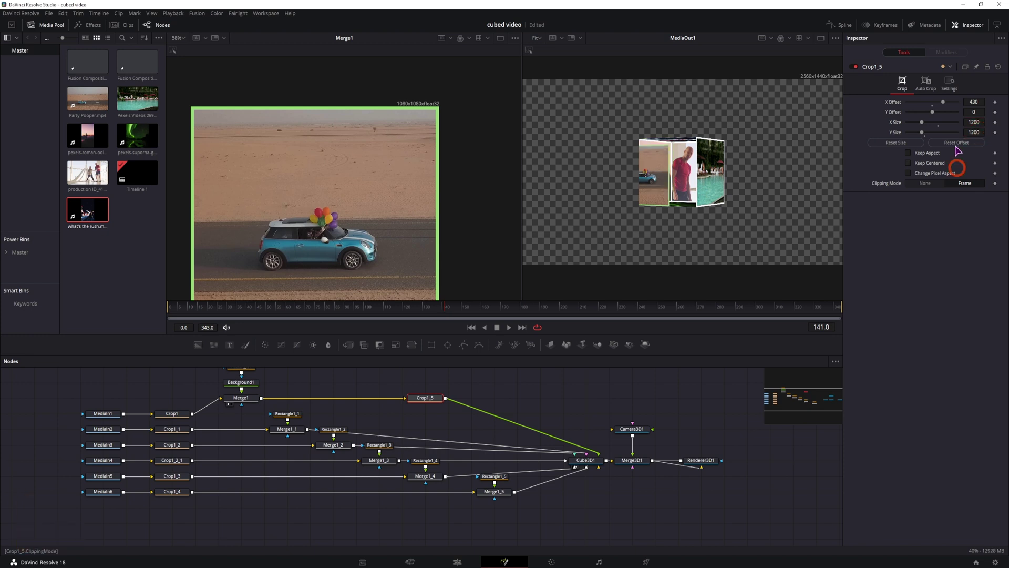
click(932, 105)
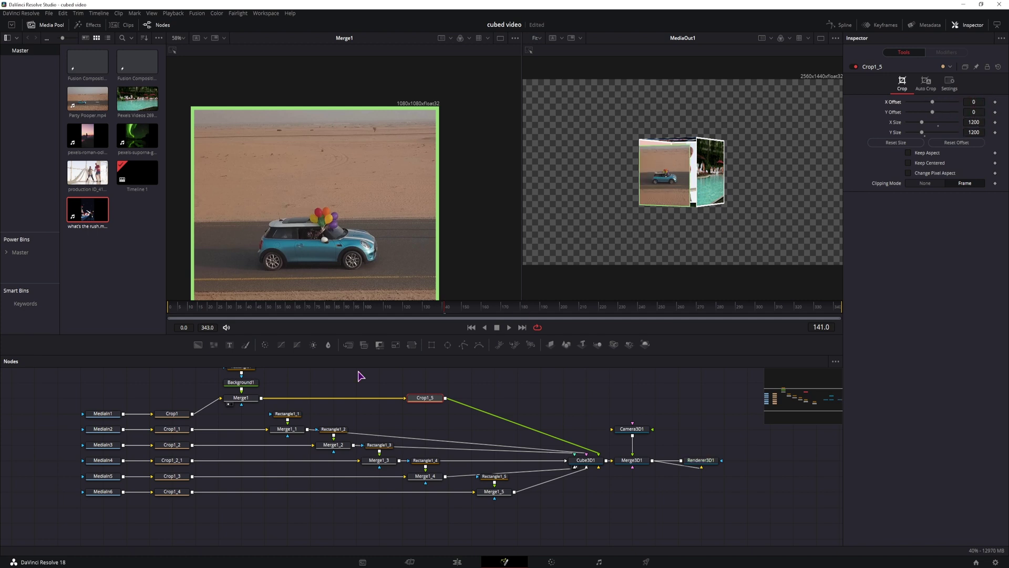
- Set the X and Y offsets of the crop after Merge1 to -60 to center the bordered car video
click(171, 413)
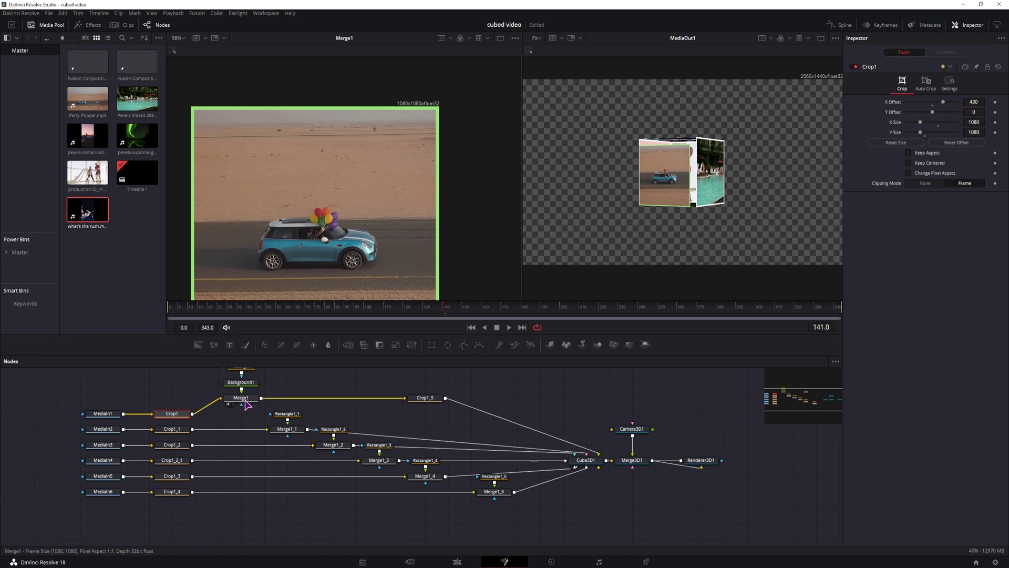
click(425, 398)
click(983, 103)
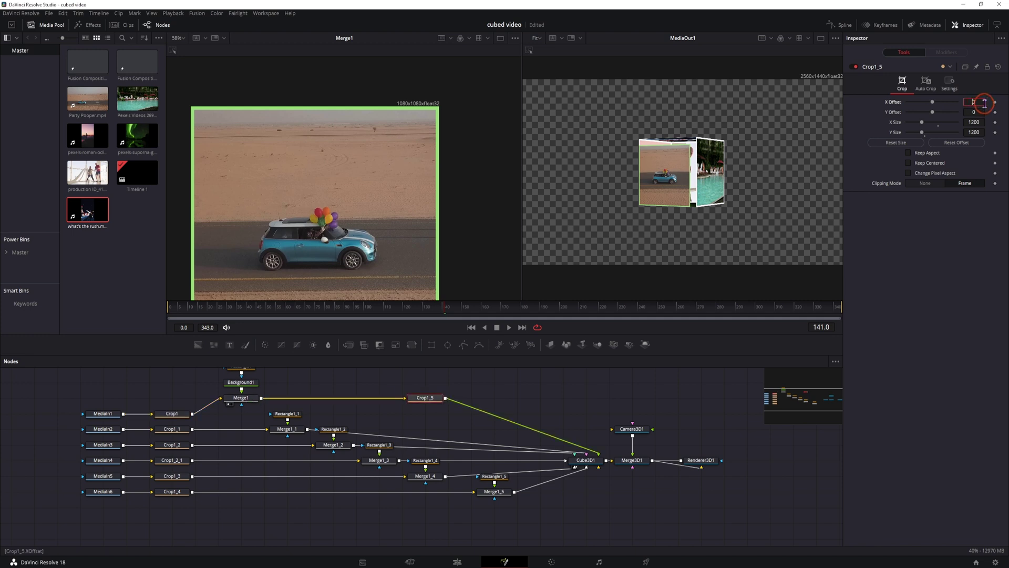
text(-60)
click(973, 110)
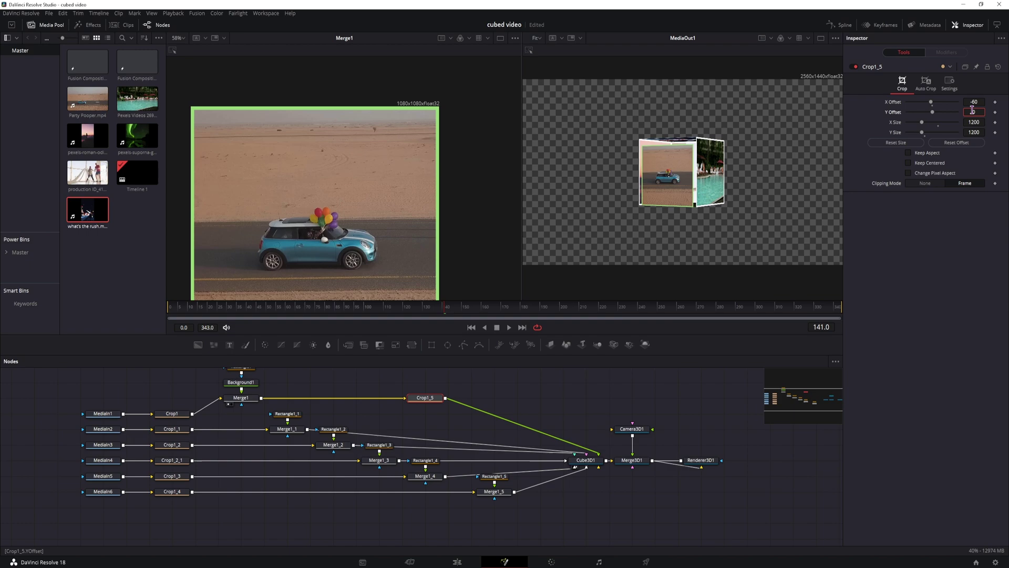
text(-6)
click(979, 289)
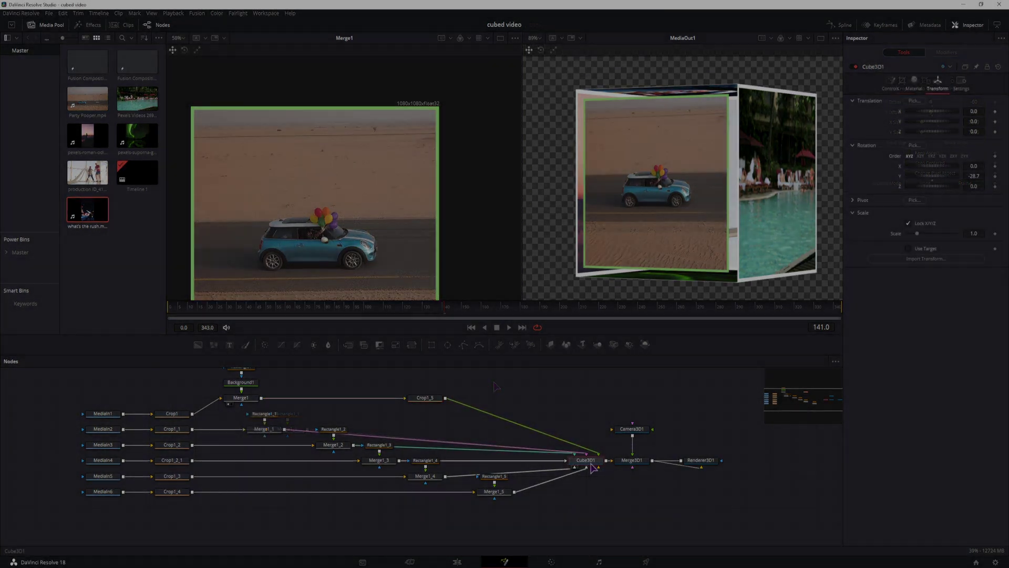
- Keyframe Cube3D1's Y rotation near frame 30 and set it to 30.8 at frame 59
click(590, 462)
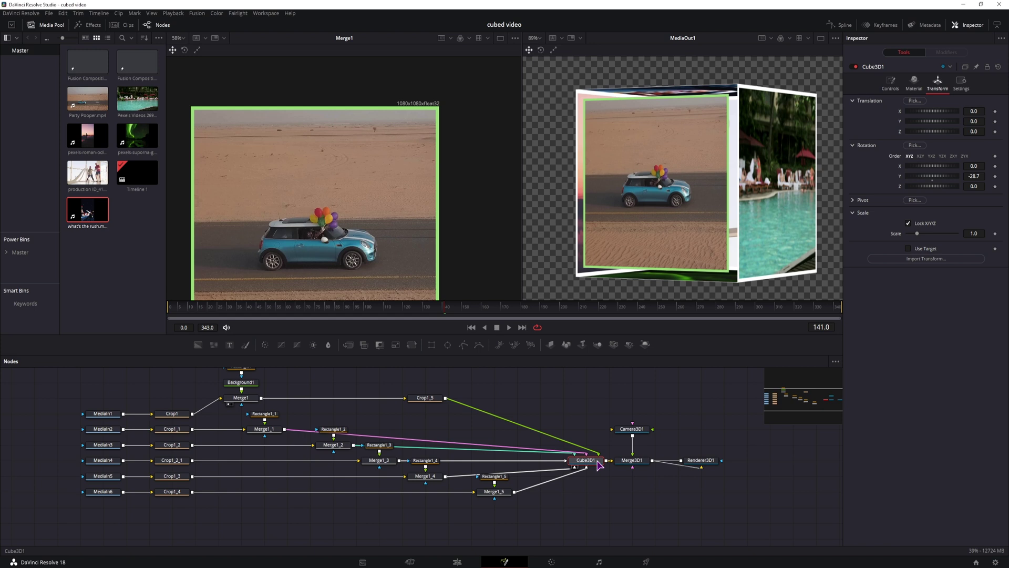
drag(213, 308, 227, 309)
click(995, 176)
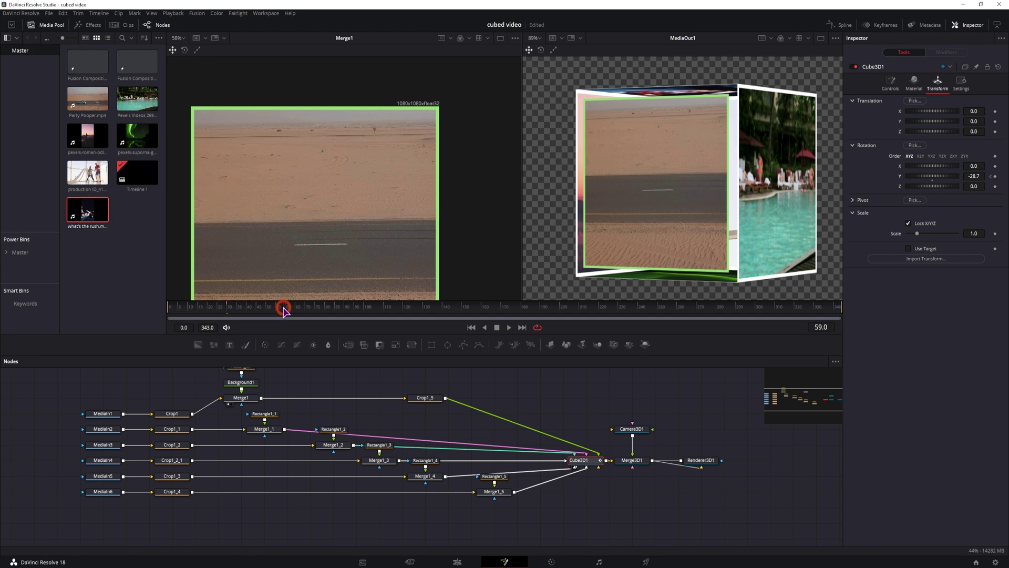
drag(932, 176, 958, 176)
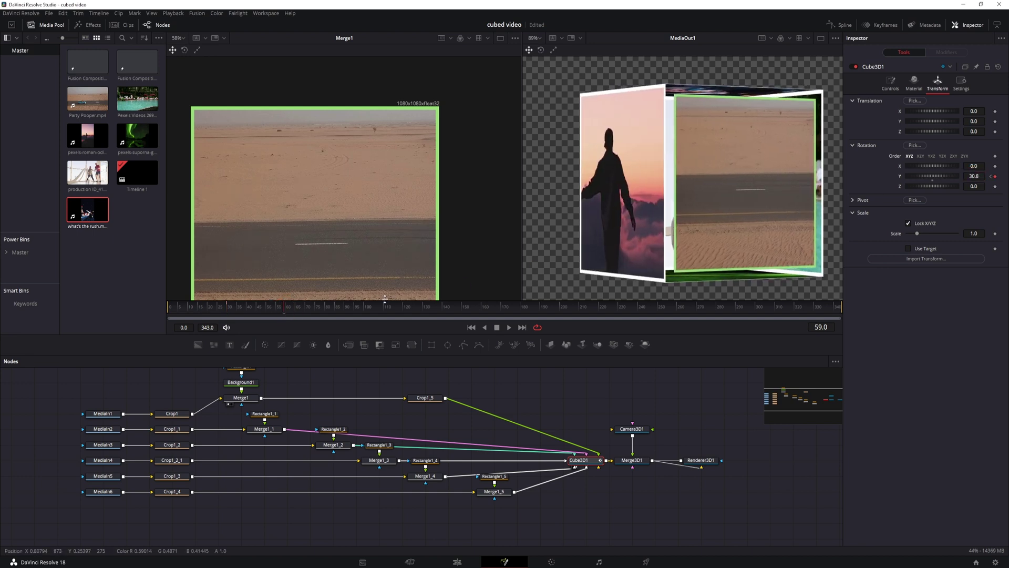
- Keyframe the cube's rotation on all three axes at frame 97 and set its X rotation to 89.6 at frame 129
click(357, 306)
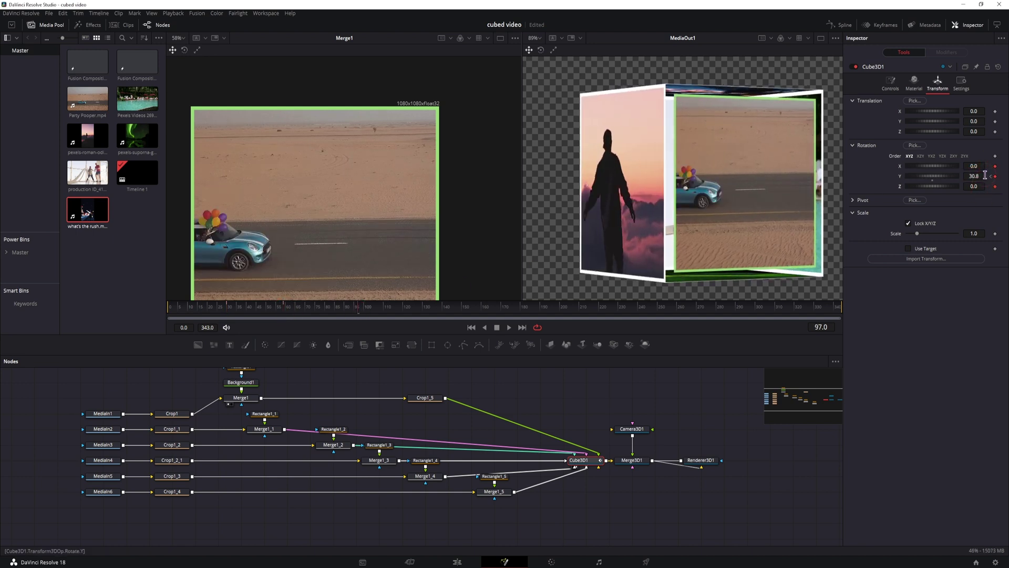
click(424, 307)
mouse_move(974, 166)
mouse_down()
mouse_move(1005, 166)
mouse_move(977, 166)
mouse_up()
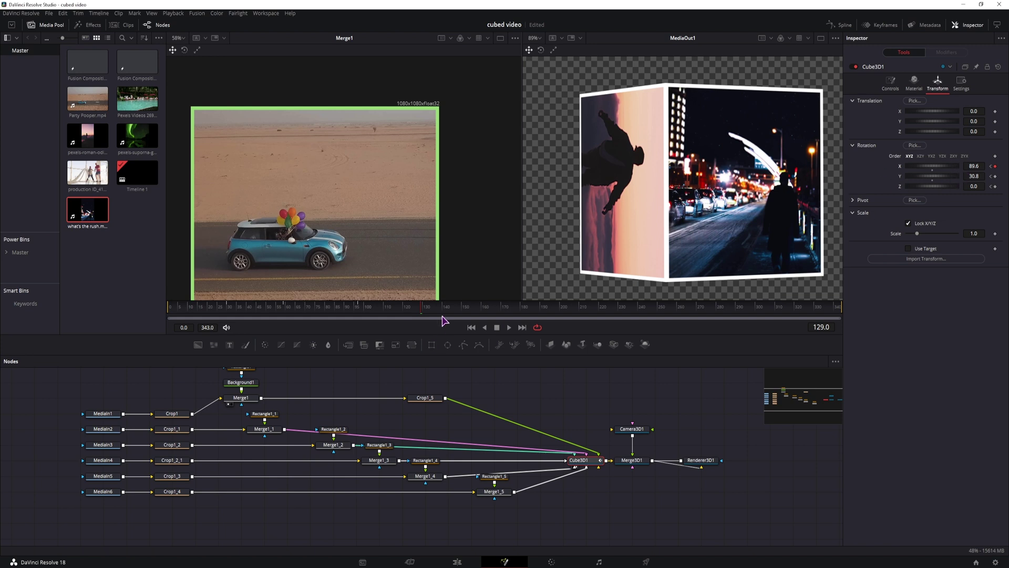
- At frame 161, set the cube's Y rotation to -97.3 and turn its Z rotation until the pool video stands upright
drag(454, 309, 484, 310)
drag(976, 176, 534, 205)
drag(626, 178, 584, 177)
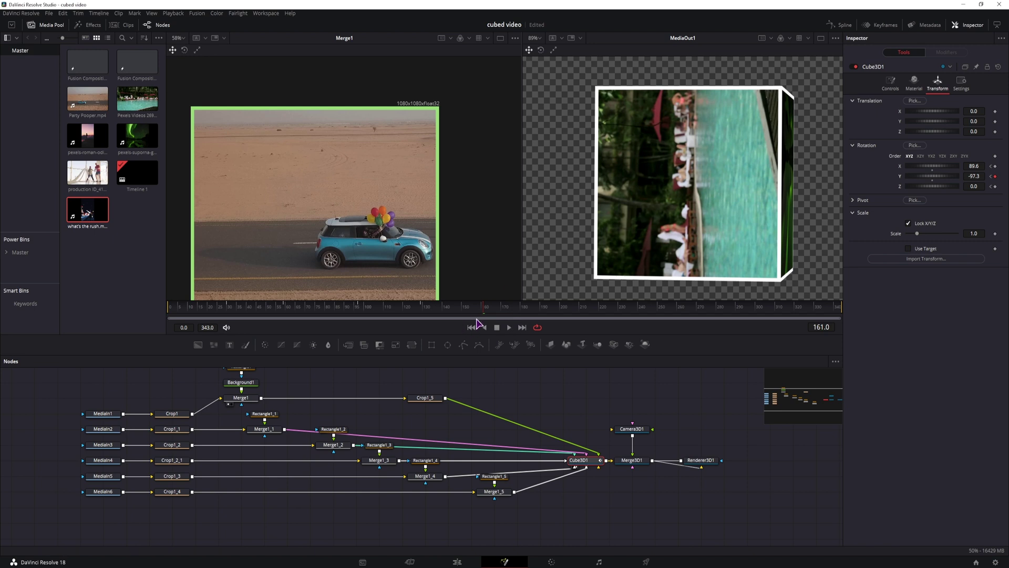
click(422, 311)
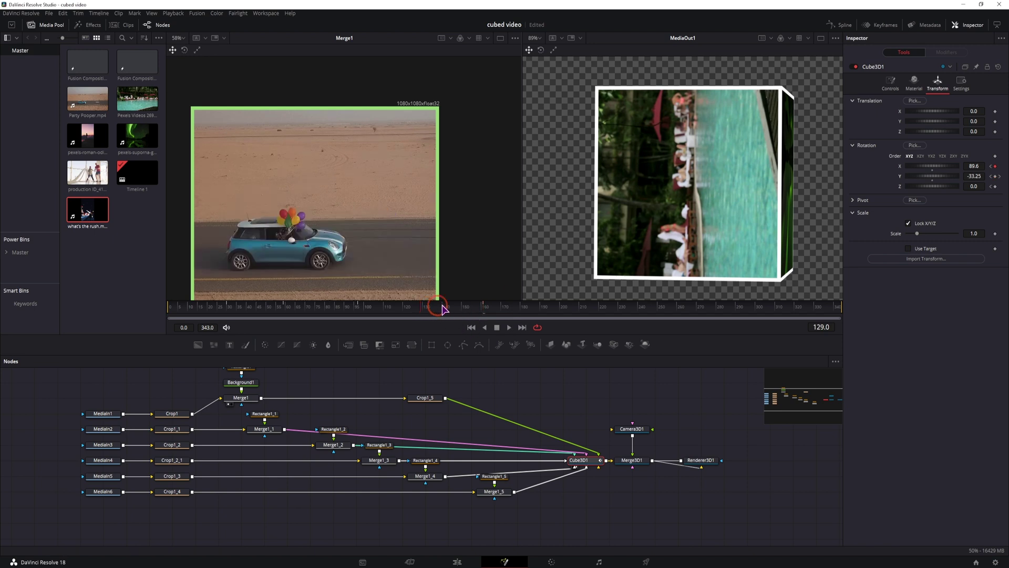
click(483, 309)
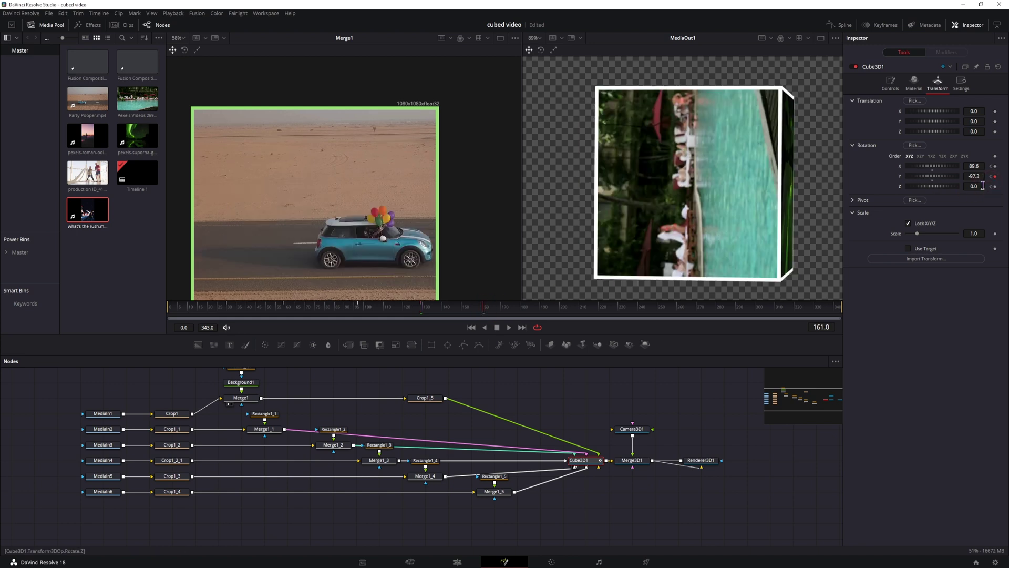
drag(979, 187, 644, 203)
drag(721, 185, 727, 185)
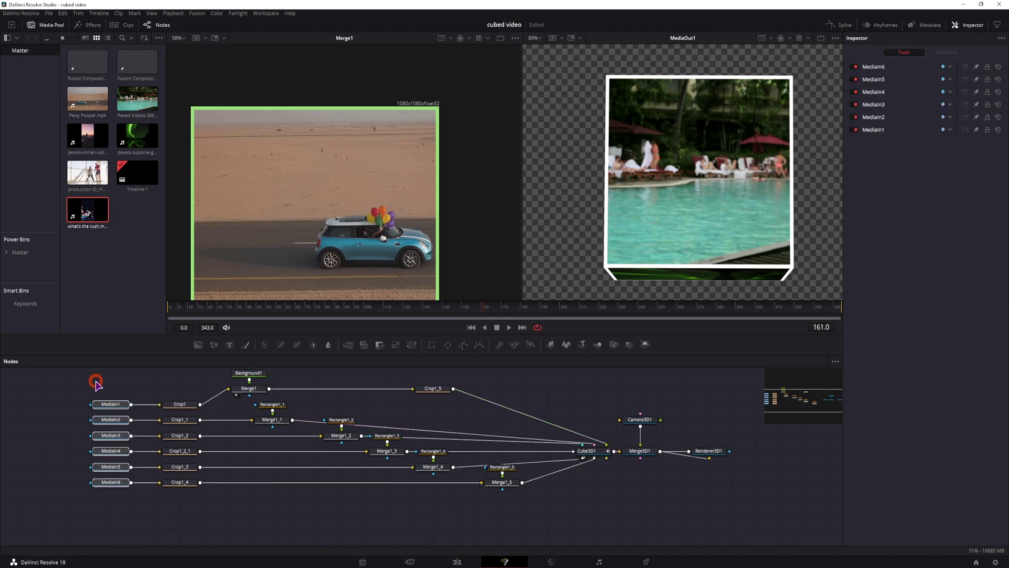
- Duplicate the six MediaIn and Crop node pairs into an empty area of the node graph
drag(97, 380, 209, 502)
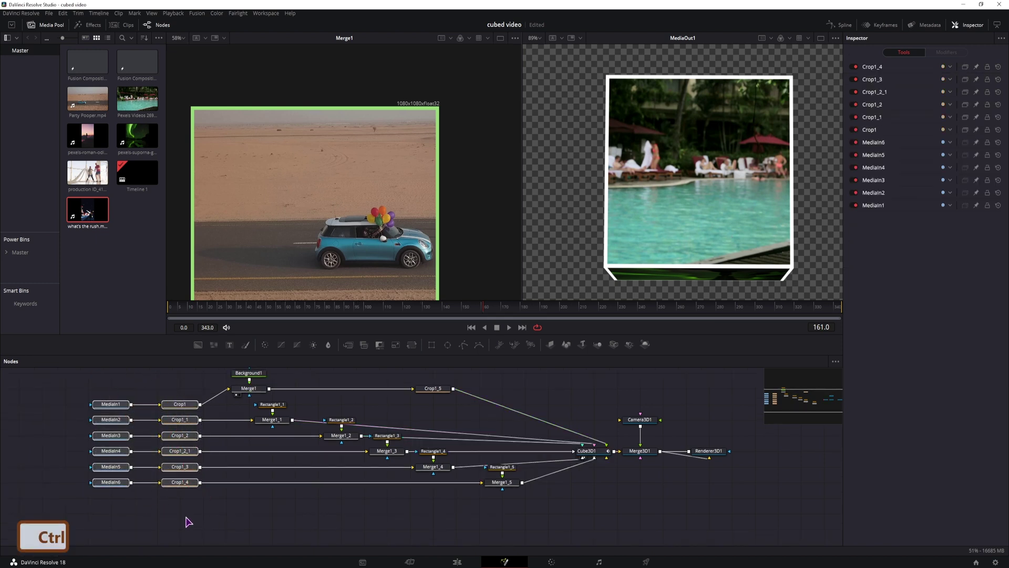
key(ctrl+c)
key(ctrl+v)
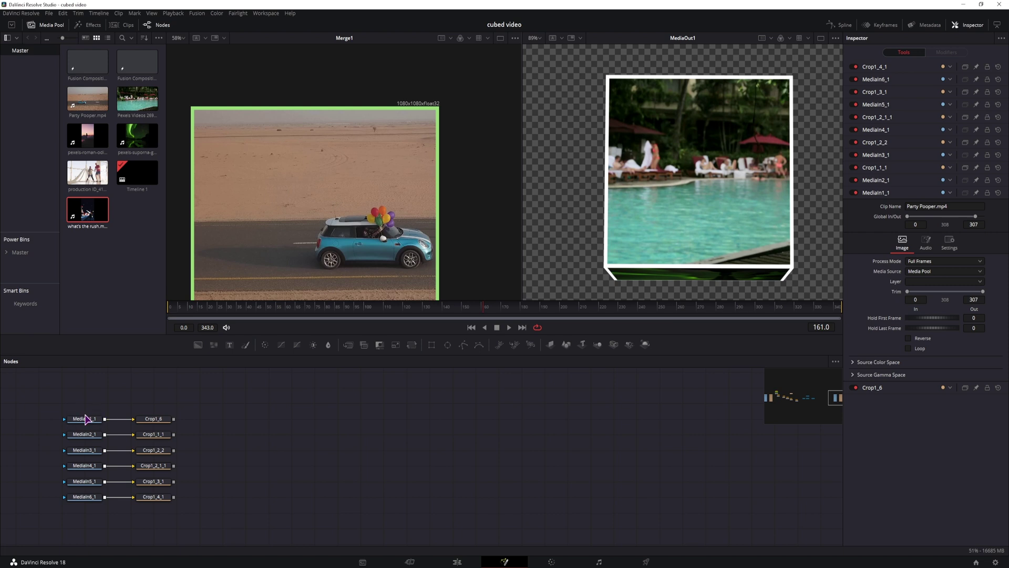
- Add an ImagePlane3D node, feed it from Crop1_6 and show it in the 3D viewer
click(153, 419)
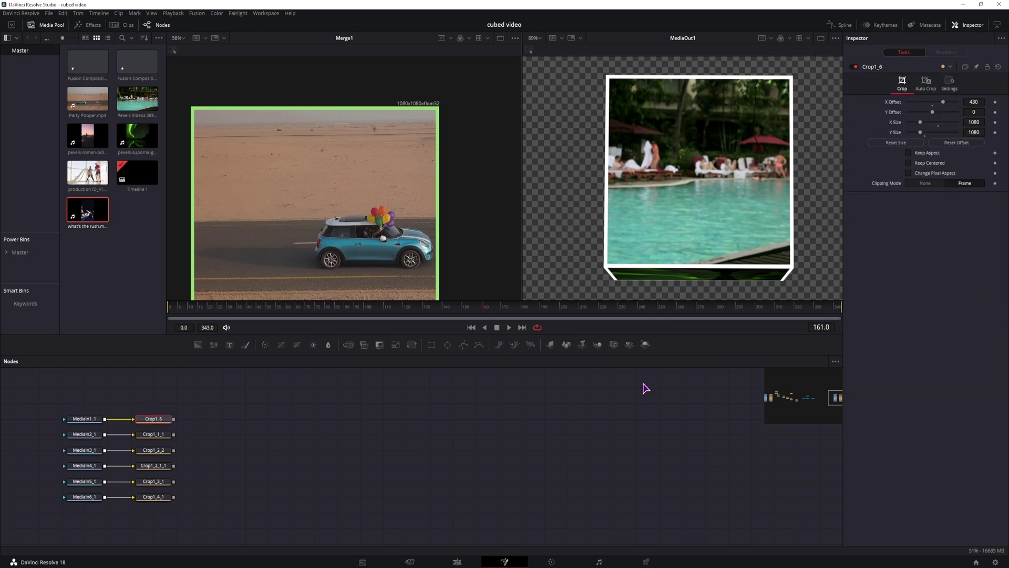
drag(550, 345, 283, 427)
drag(174, 419, 272, 419)
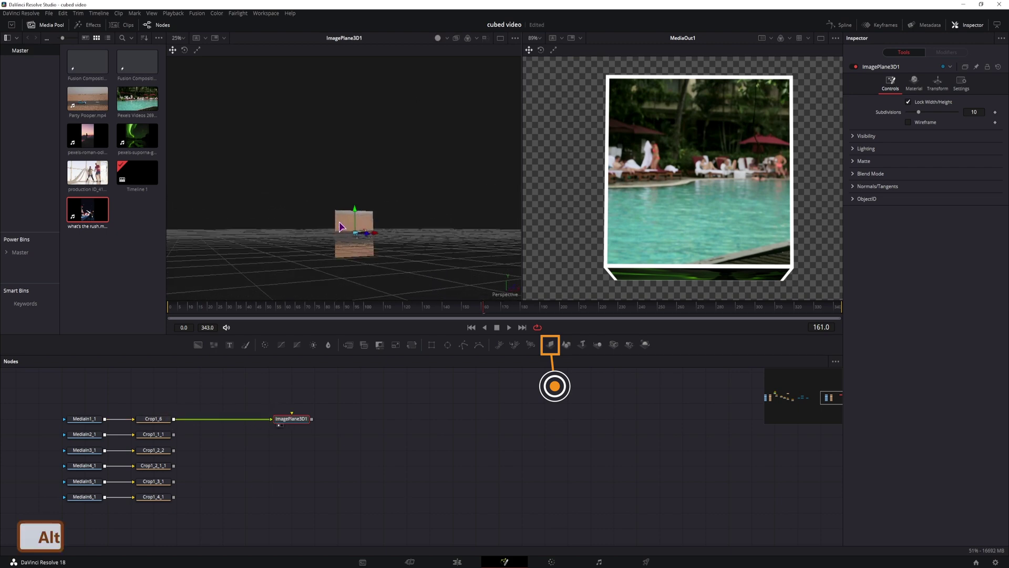
drag(339, 226, 339, 248)
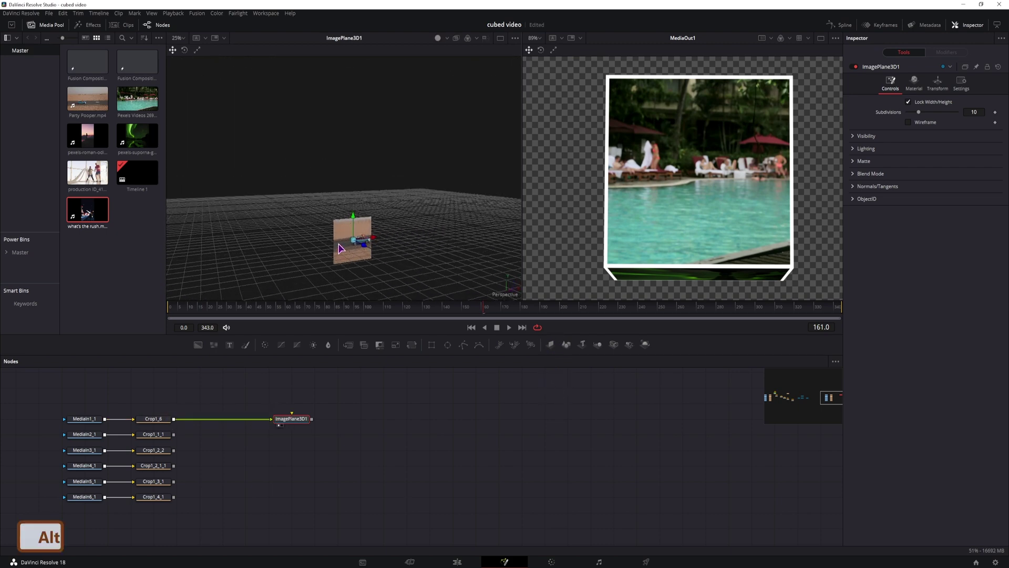
- Feed each of the other five duplicated crops into its own copy of ImagePlane3D1 and join the copies in a Merge3D
key(ctrl+c)
key(ctrl+v)
key(ctrl+v)
key(ctrl+v)
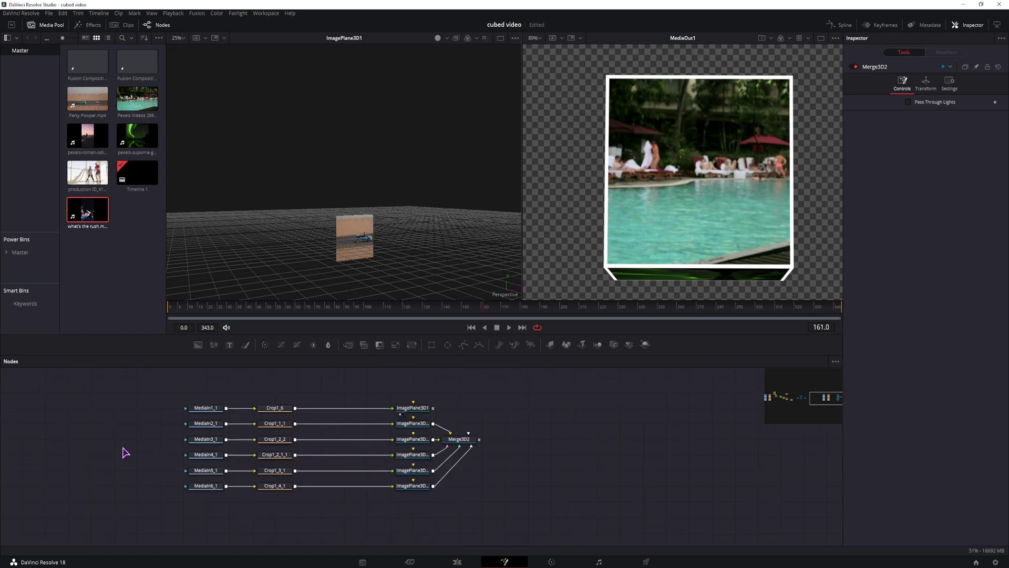
- Examine the background, merge and crop nodes that create the video border in the original cube's node tree
drag(124, 450, 682, 464)
drag(262, 433, 408, 457)
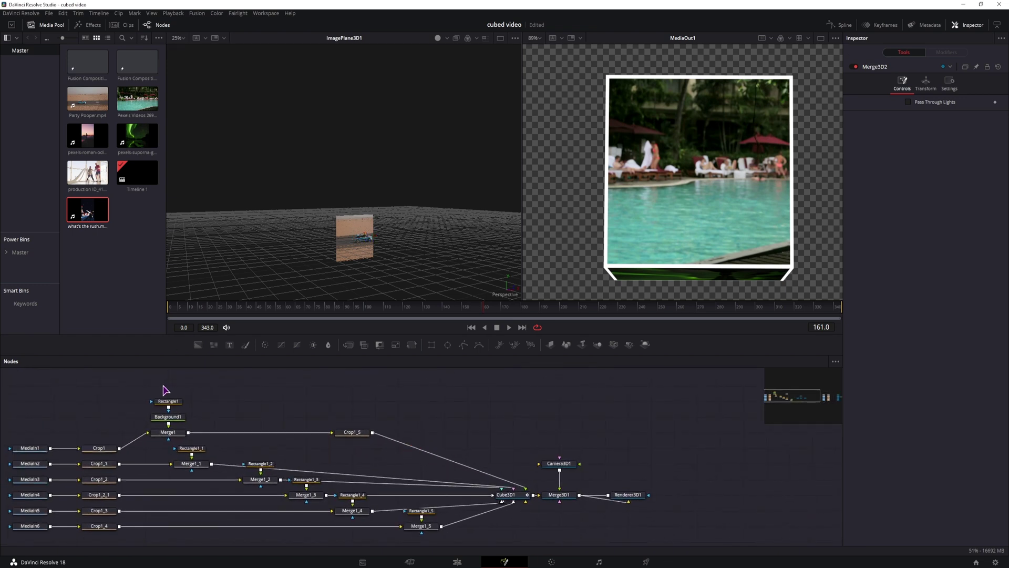
drag(163, 390, 187, 438)
drag(390, 405, 158, 435)
drag(690, 439, 298, 443)
drag(701, 485, 461, 484)
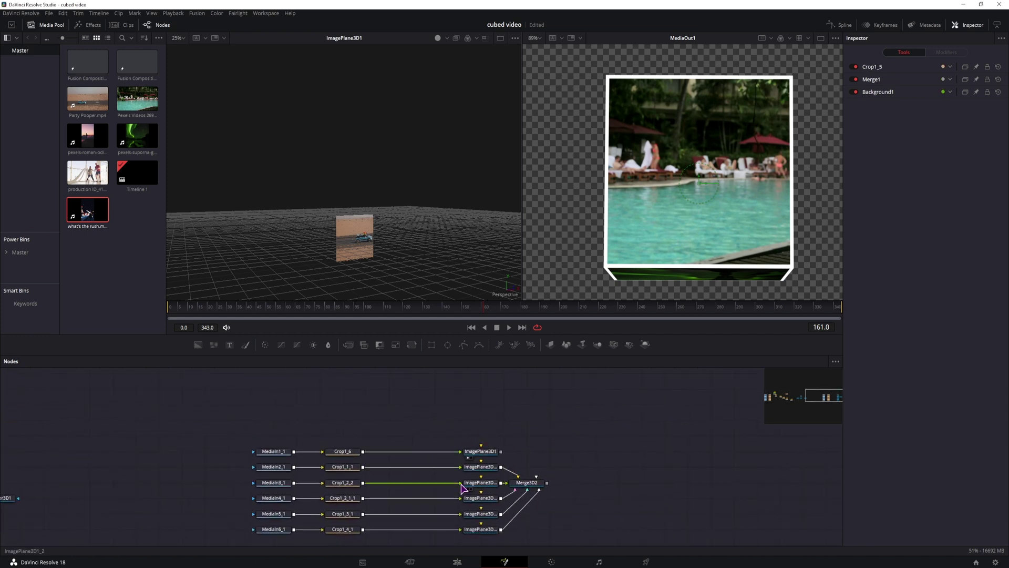
drag(578, 417, 313, 387)
- Connect ImagePlane3D1 to Merge3D2, add a Renderer3D and a Camera3D, and show Merge3D2 in the 3D viewer
click(220, 421)
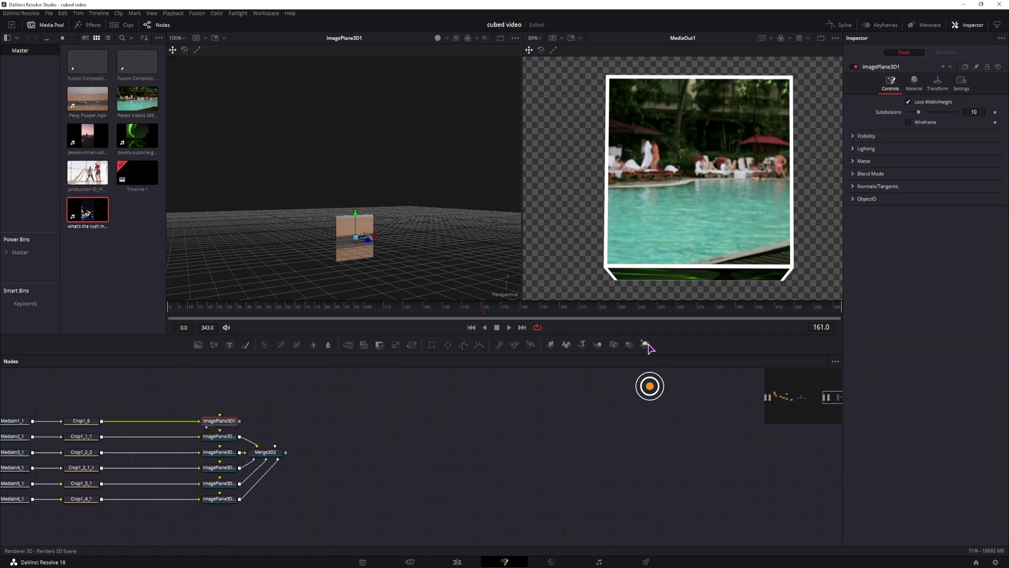
drag(647, 345, 446, 455)
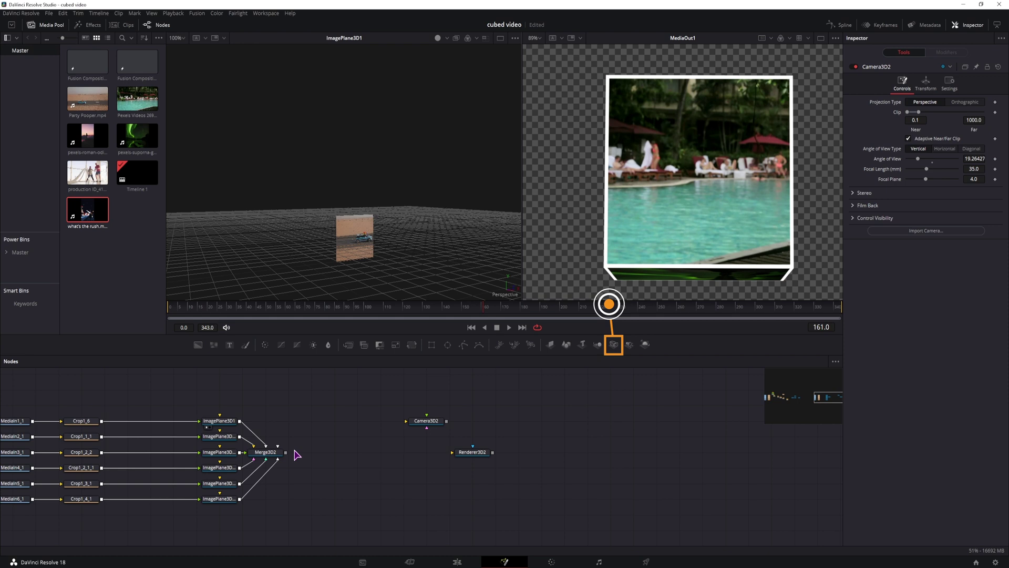
drag(295, 432, 312, 438)
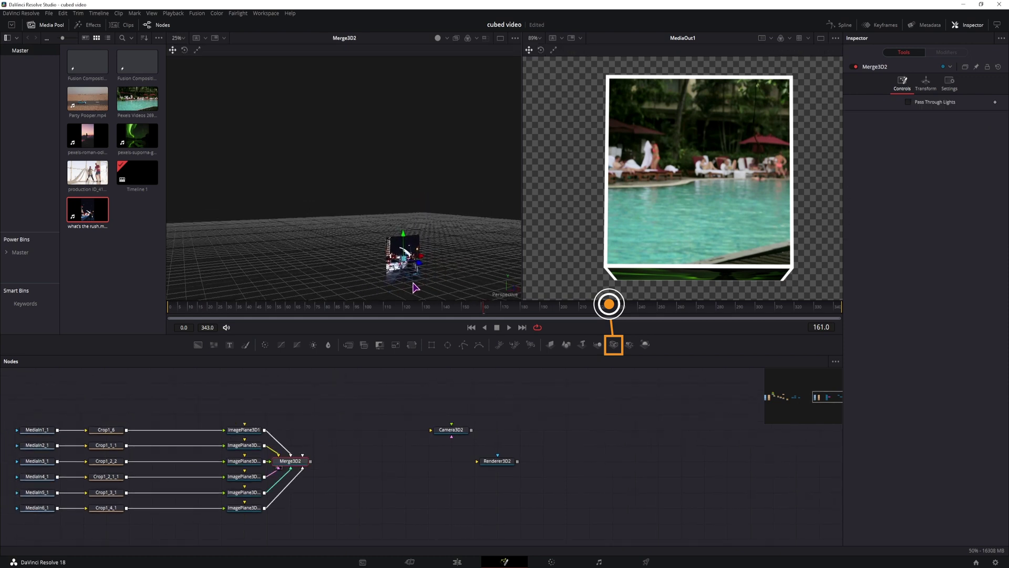
drag(405, 287, 353, 274)
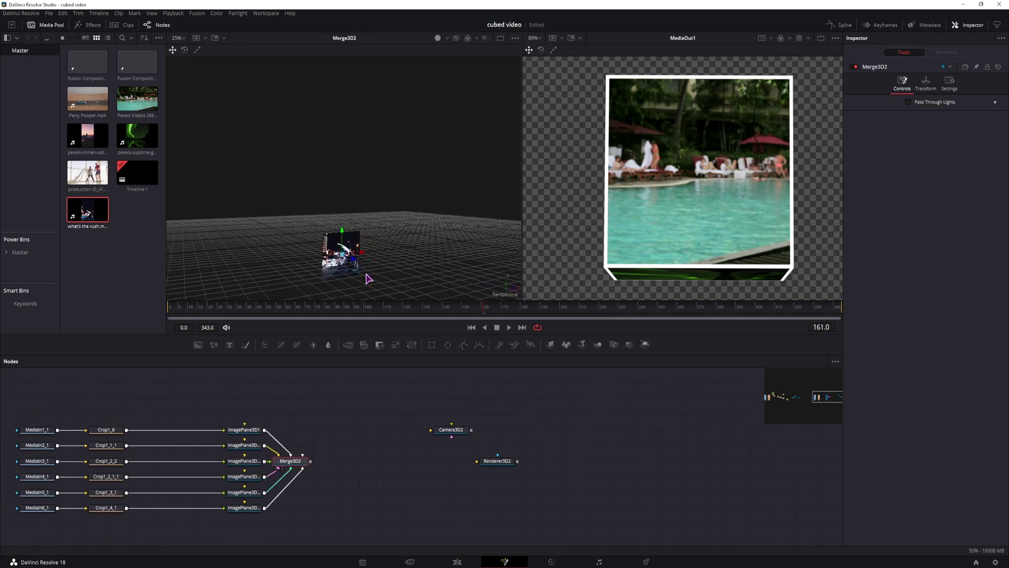
- Rotate ImagePlane3D1_1 90 degrees on X and set its Y and Z translation to -0.5
click(252, 431)
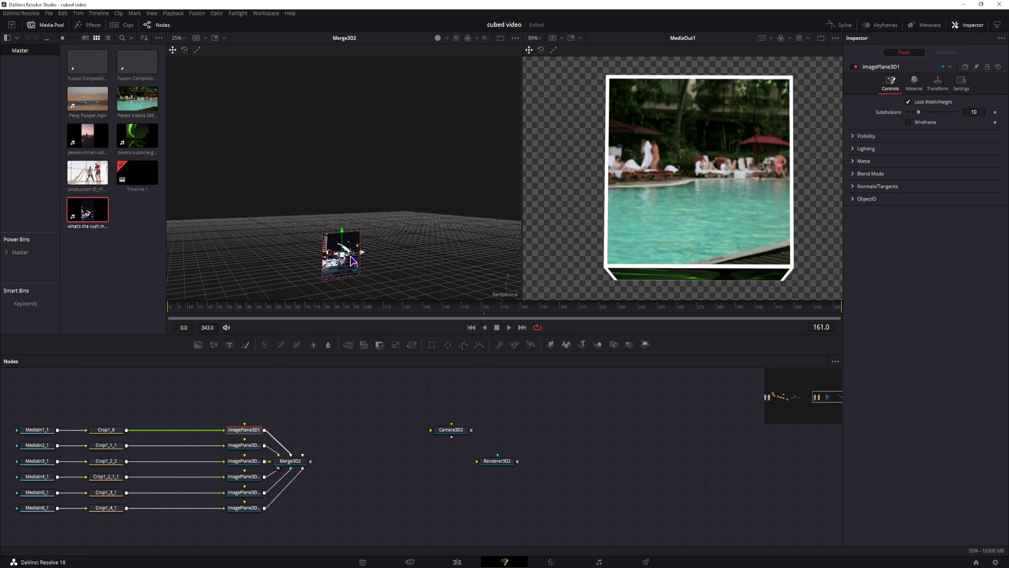
click(253, 446)
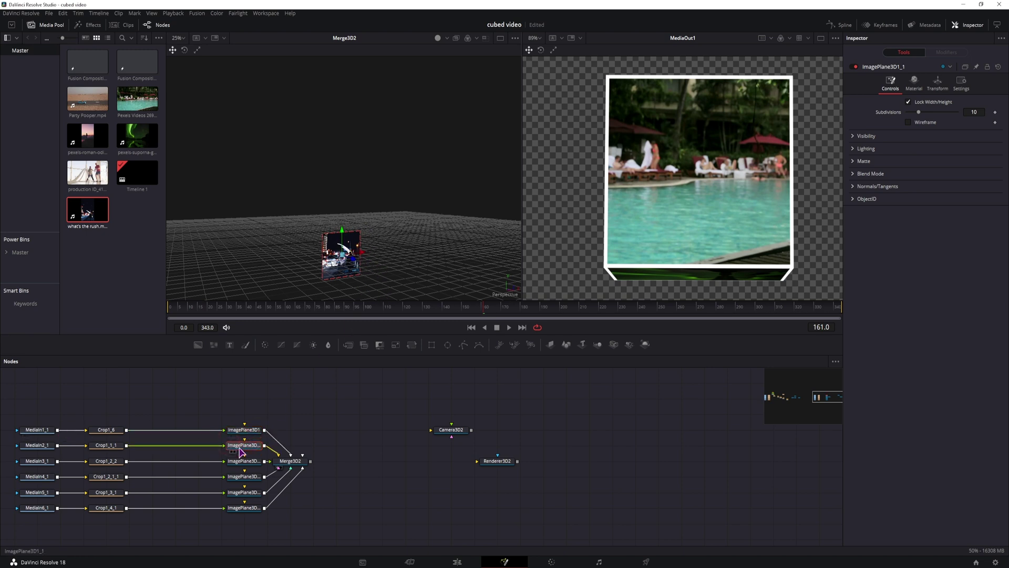
click(938, 82)
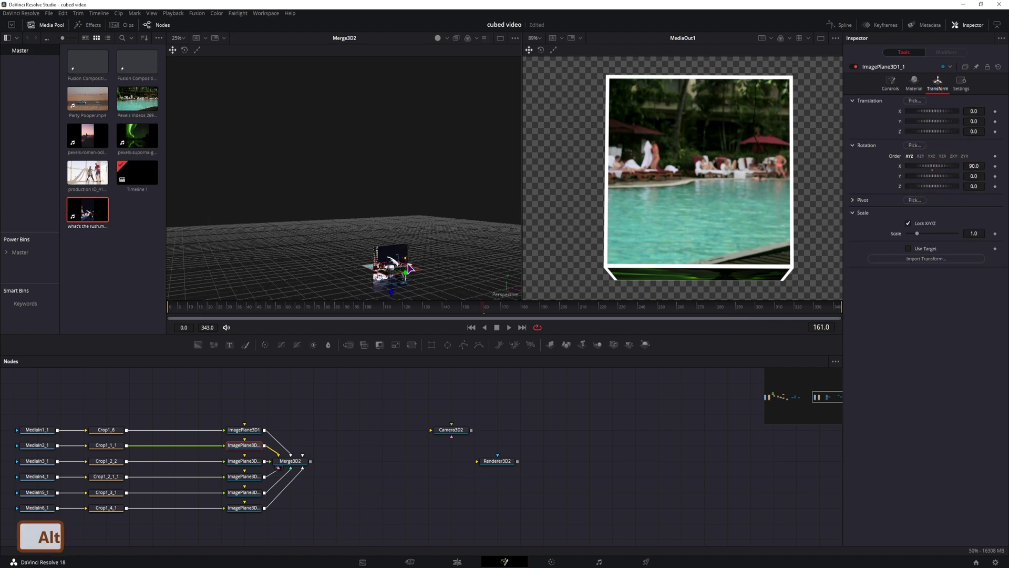
drag(395, 267, 496, 282)
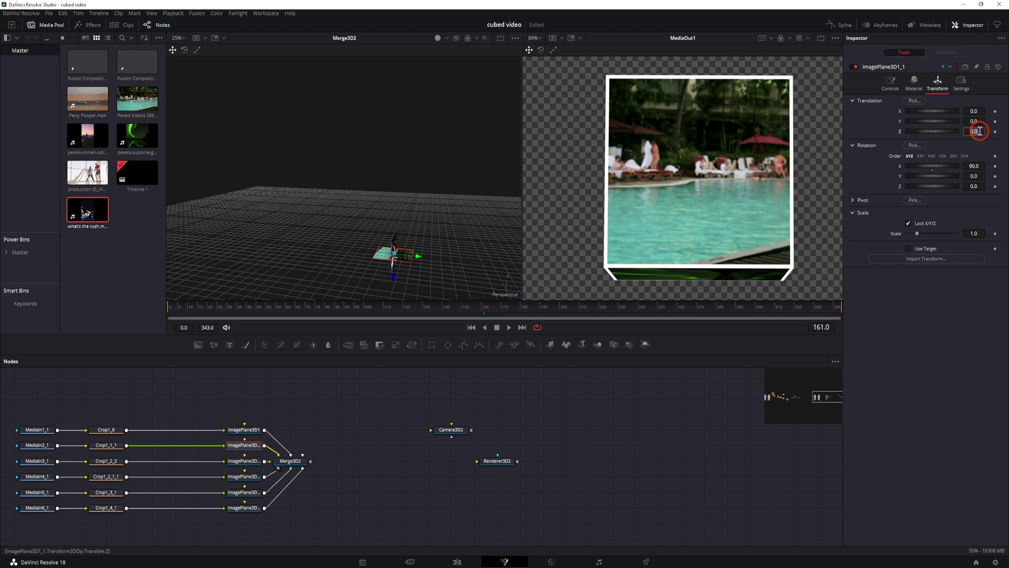
mouse_move(946, 121)
mouse_down()
mouse_move(937, 122)
mouse_move(962, 124)
mouse_up()
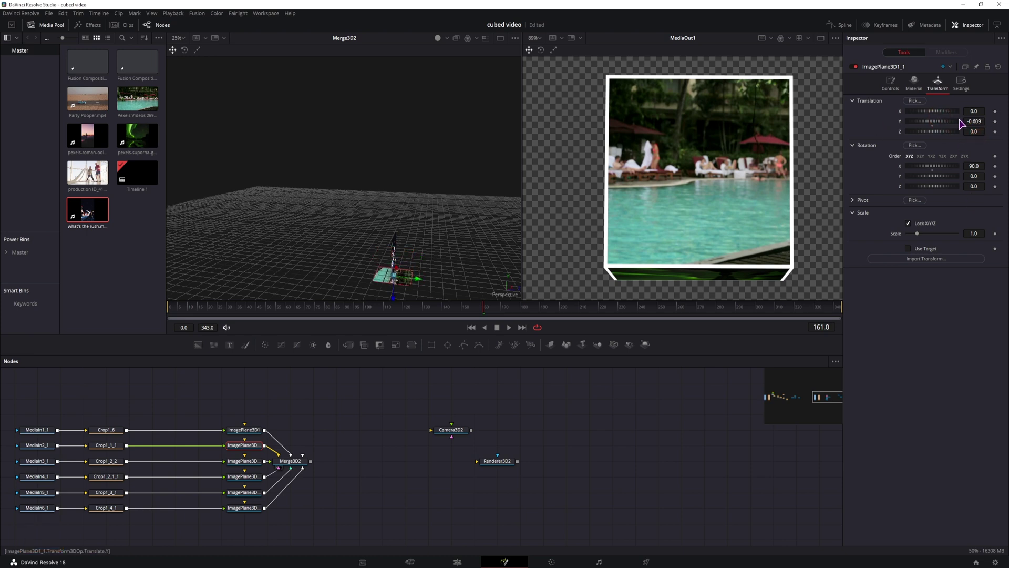
key(BackSpace)
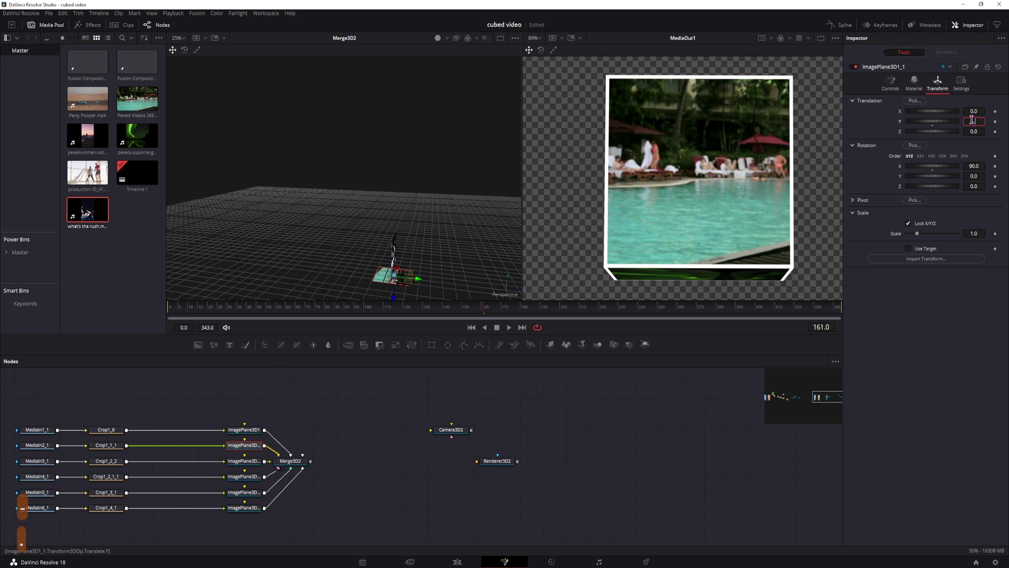
text(-0.5)
key(Tab)
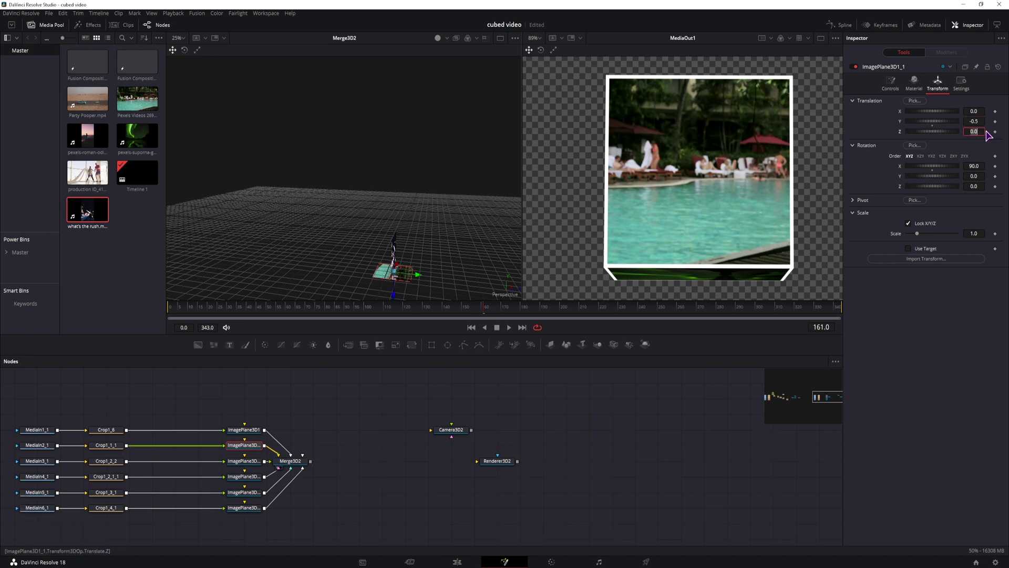
text(-0.5)
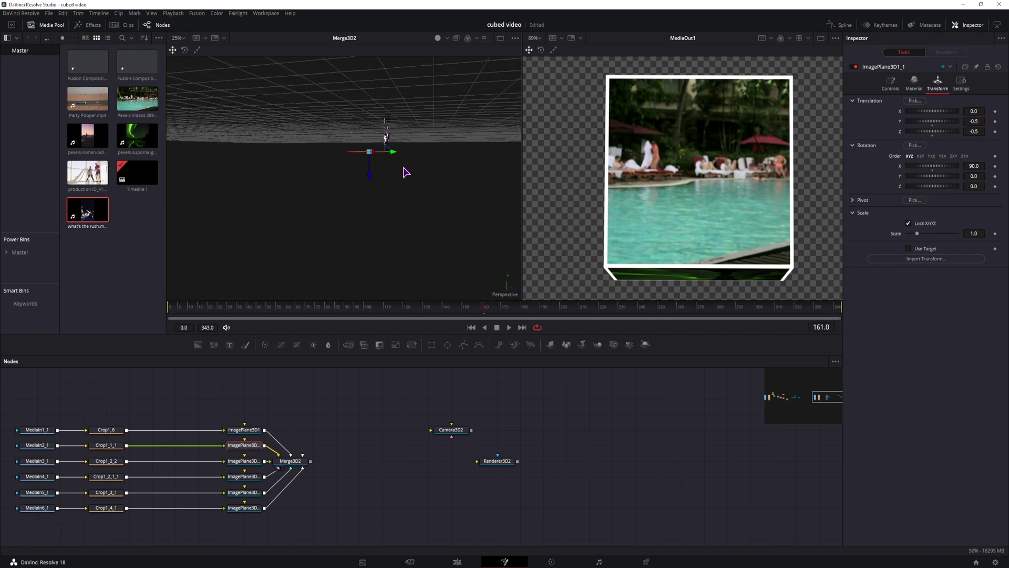
- Rotate ImagePlane3D1_2 90 degrees on Y and set its X and Z translation to -0.5
drag(405, 171, 541, 191)
scroll(419, 205, up, 2)
scroll(421, 205, down, 3)
scroll(421, 205, up, 1)
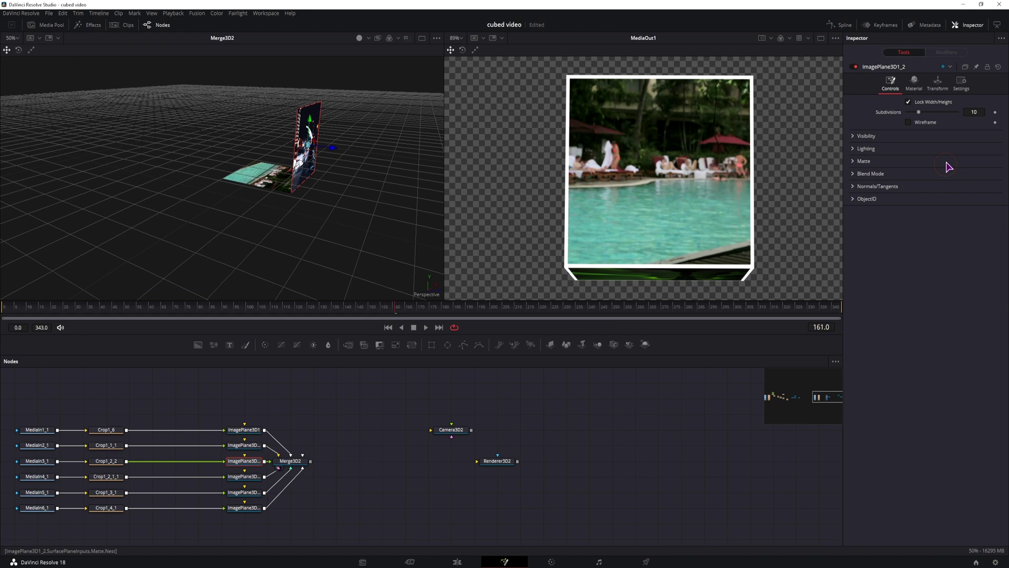
click(936, 83)
double_click(974, 177)
text(90)
double_click(973, 133)
text(-0.5)
double_click(973, 112)
text(-0.5)
- Rotate ImagePlane3D1_3 90 degrees on Y and set its translation to 0.5 on X and -0.5 on Z
click(241, 477)
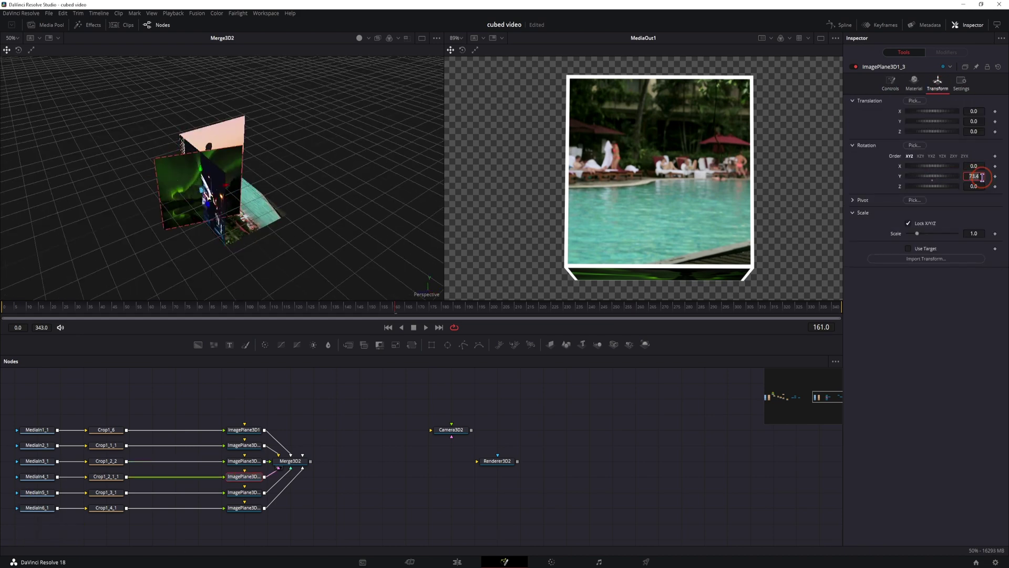
double_click(974, 130)
text(0.5)
key(Return)
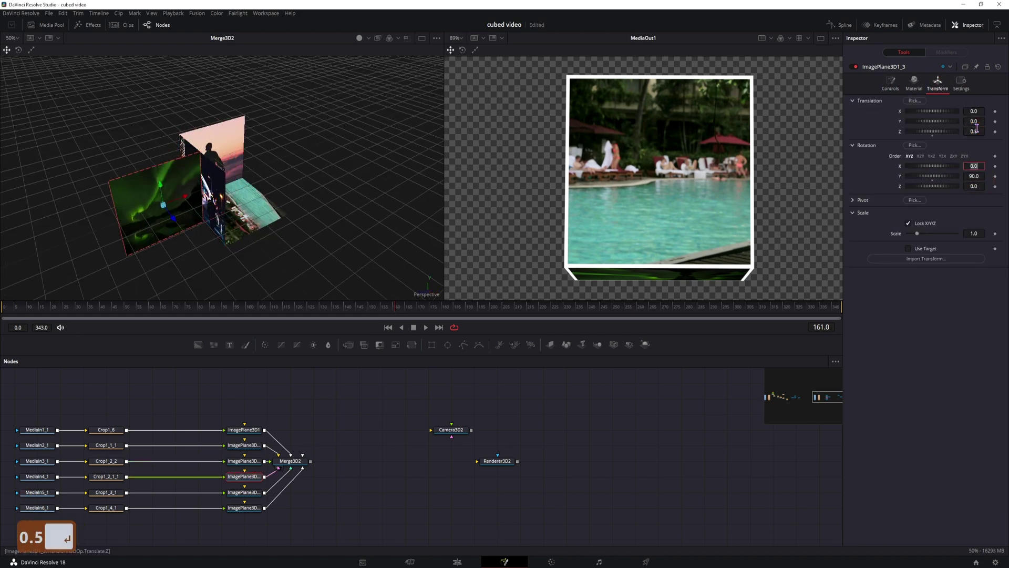
click(970, 131)
text(-)
double_click(969, 111)
text(0.5)
- Set the Z translation of the image plane fed by MediaIn5_1 to -1
click(245, 493)
click(970, 131)
text(-1)
key(Delete)
key(Delete)
key(Delete)
- Close the cube with ImagePlane3D1_5, rotated 90 degrees on X and translated 0.5 on Y and -0.5 on Z
key(Return)
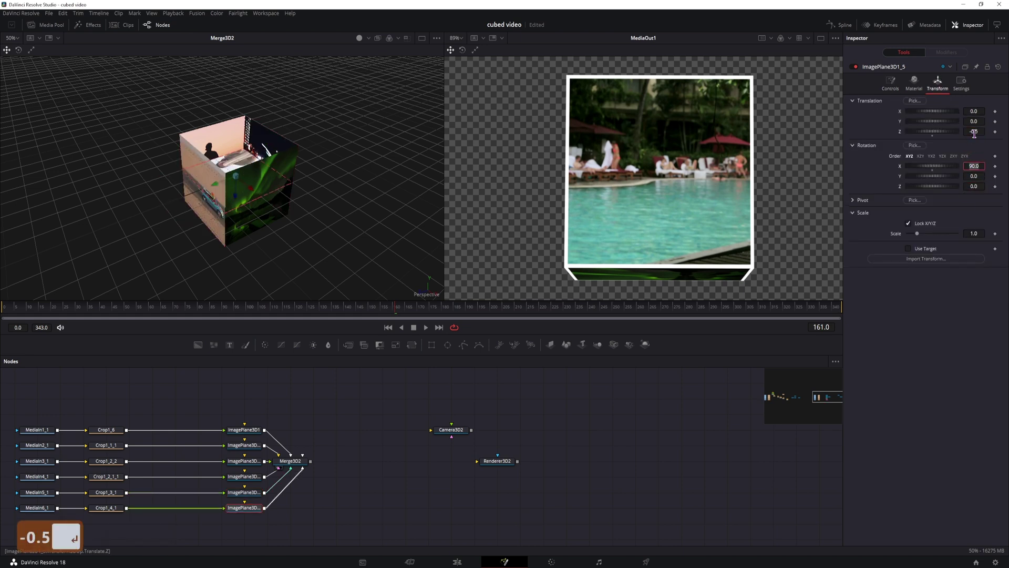
double_click(974, 121)
text(0.5)
key(Return)
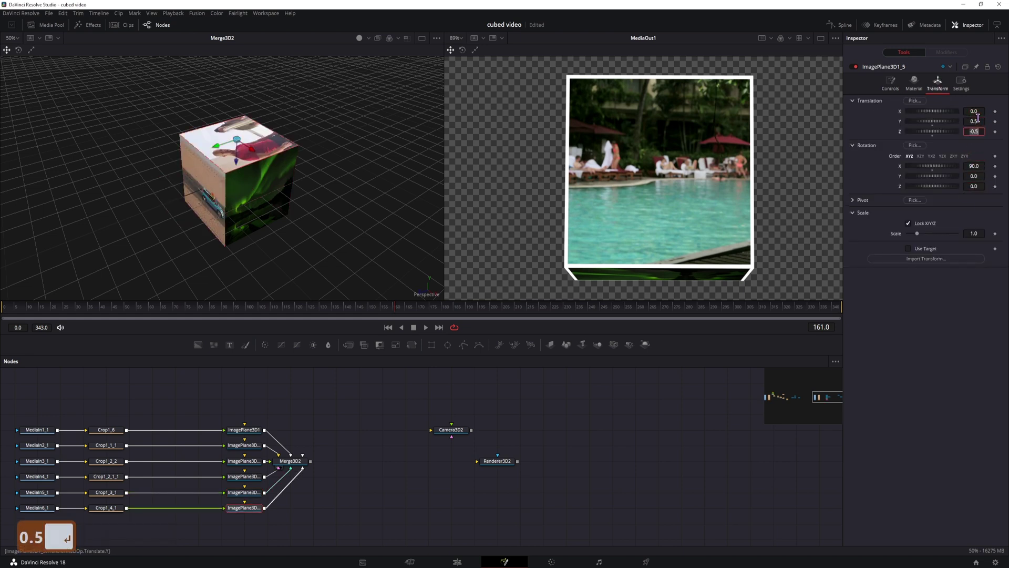
- Test the second cube's rotation by turning Merge3D2 to about 52 degrees on Y, and reset it to 0
click(290, 461)
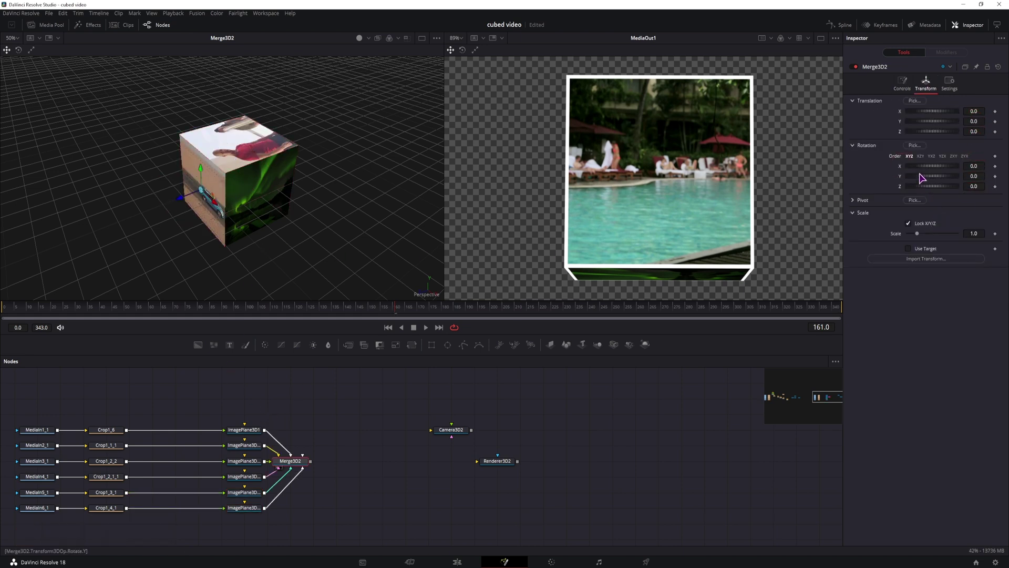
drag(921, 179, 957, 176)
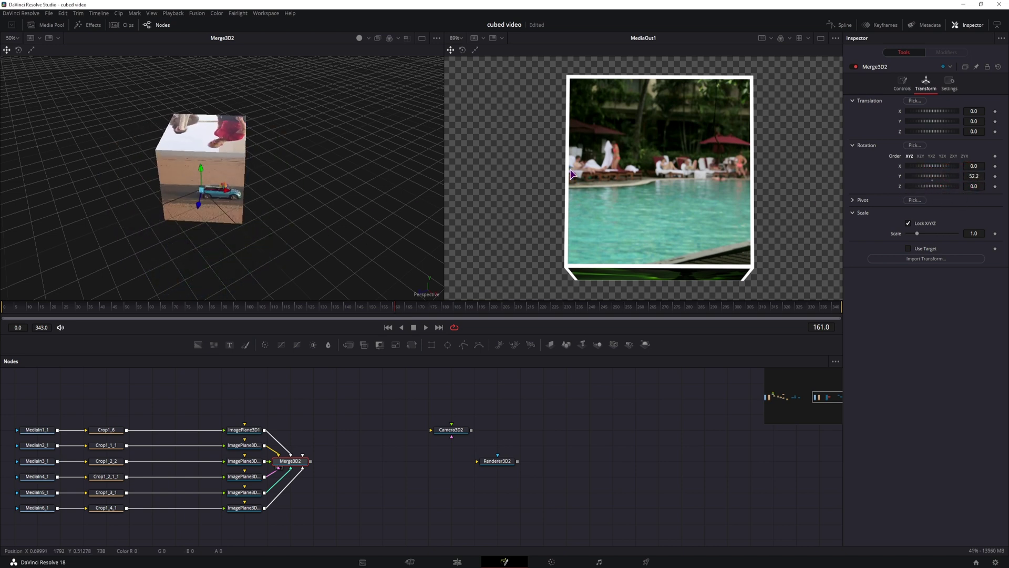
double_click(900, 176)
drag(361, 229, 315, 218)
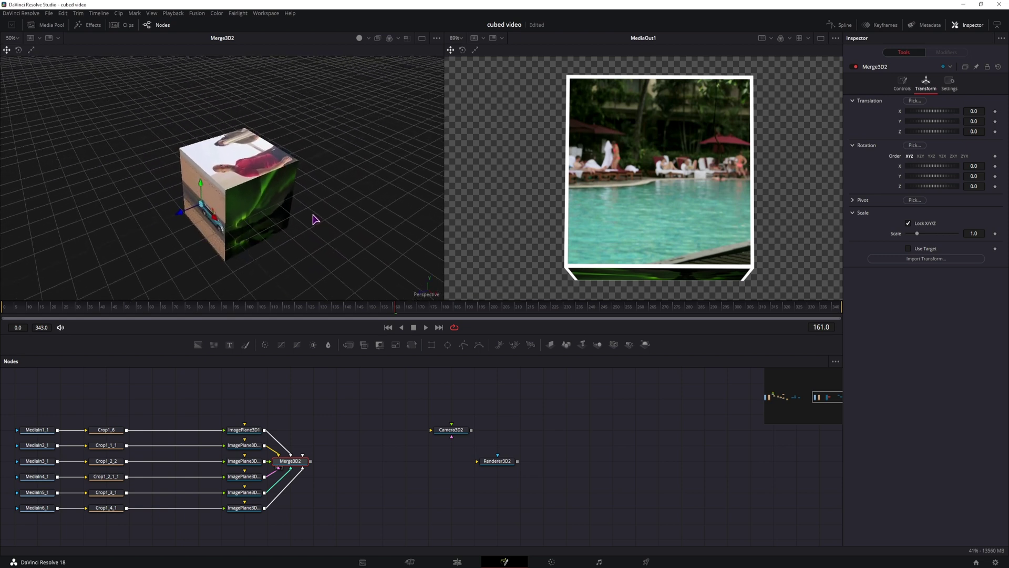
- Set Merge3D2's pivot Z to -0.5, test its rotation on all three axes, and reset the rotation to 0
click(853, 201)
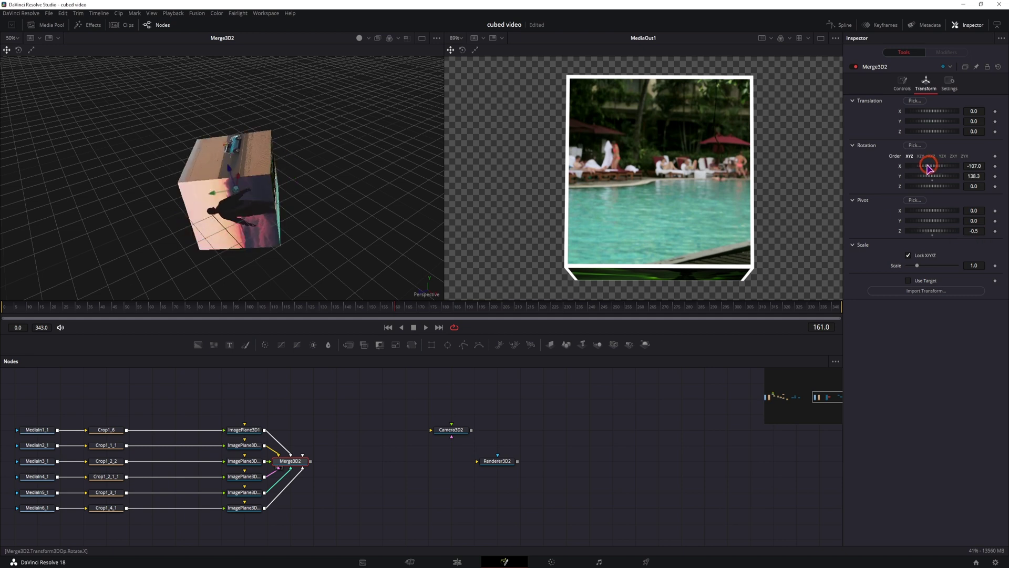
drag(929, 168, 956, 191)
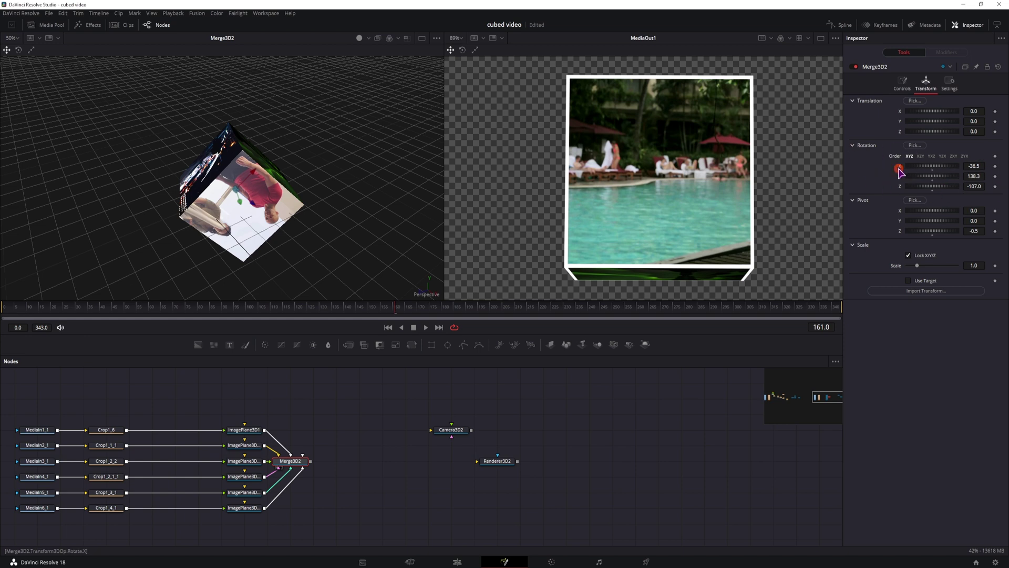
double_click(900, 167)
double_click(900, 176)
double_click(900, 186)
- Try connecting Camera3D2 directly to Merge3D2, undo the test rotation, and disconnect the camera
click(463, 465)
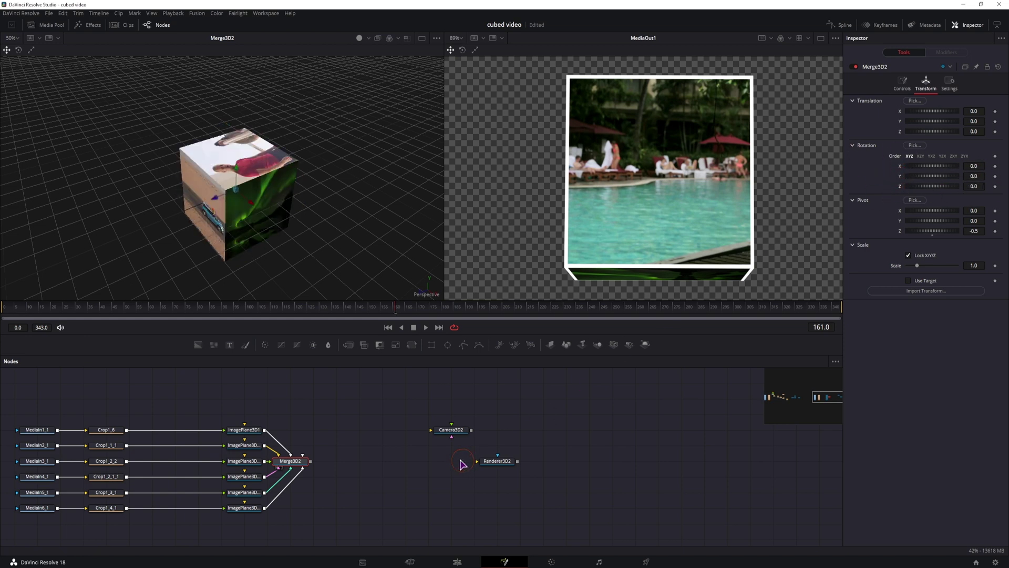
drag(471, 430, 302, 463)
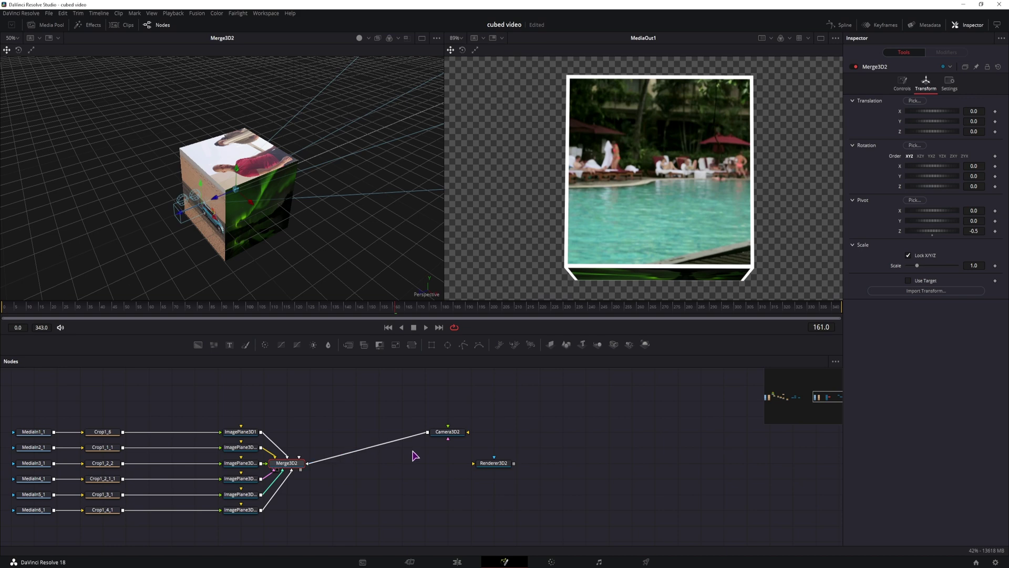
click(444, 432)
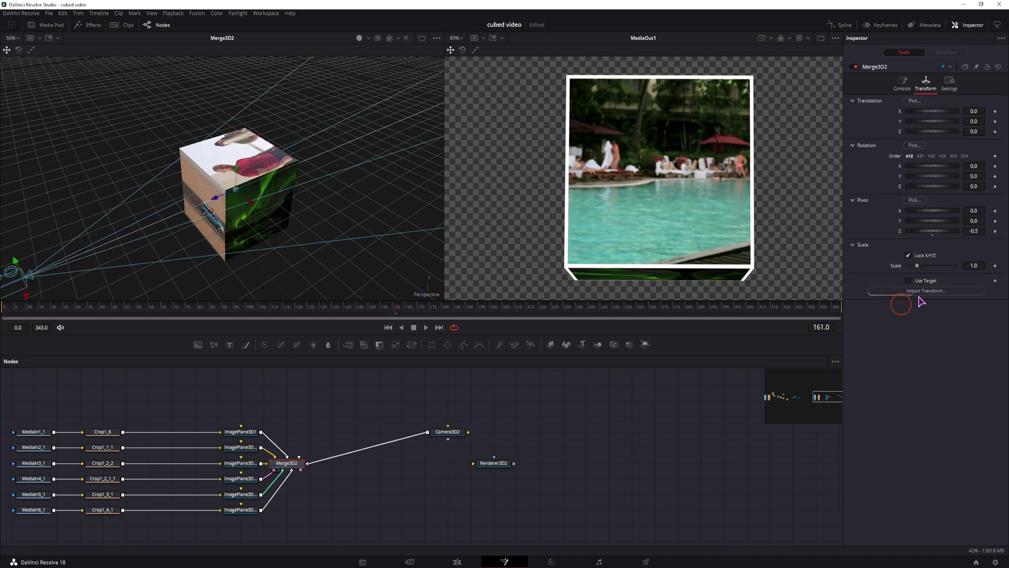
mouse_move(925, 175)
mouse_down()
mouse_move(950, 180)
mouse_move(915, 187)
mouse_up()
key(ctrl+z)
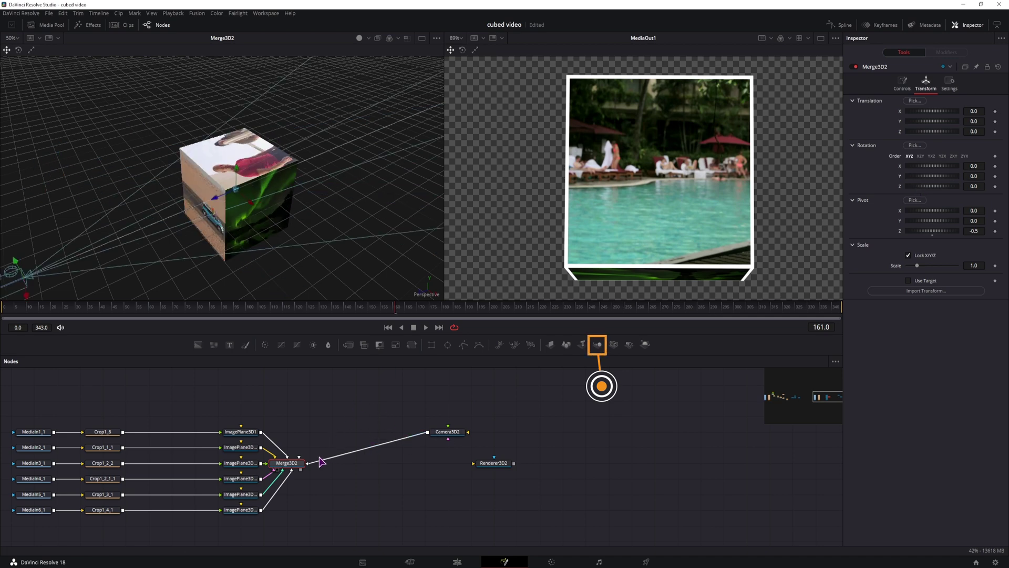
drag(322, 461, 324, 461)
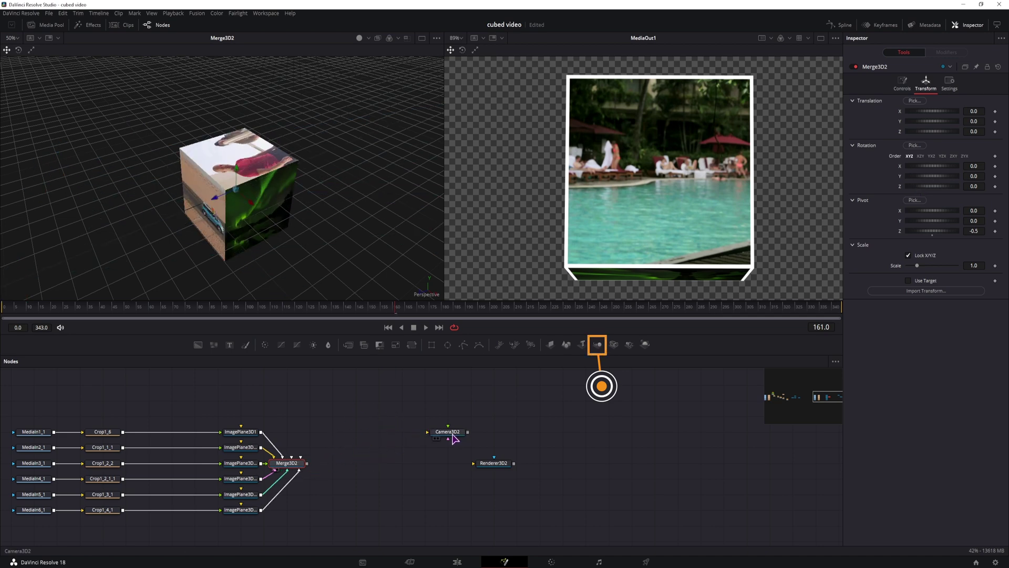
click(450, 432)
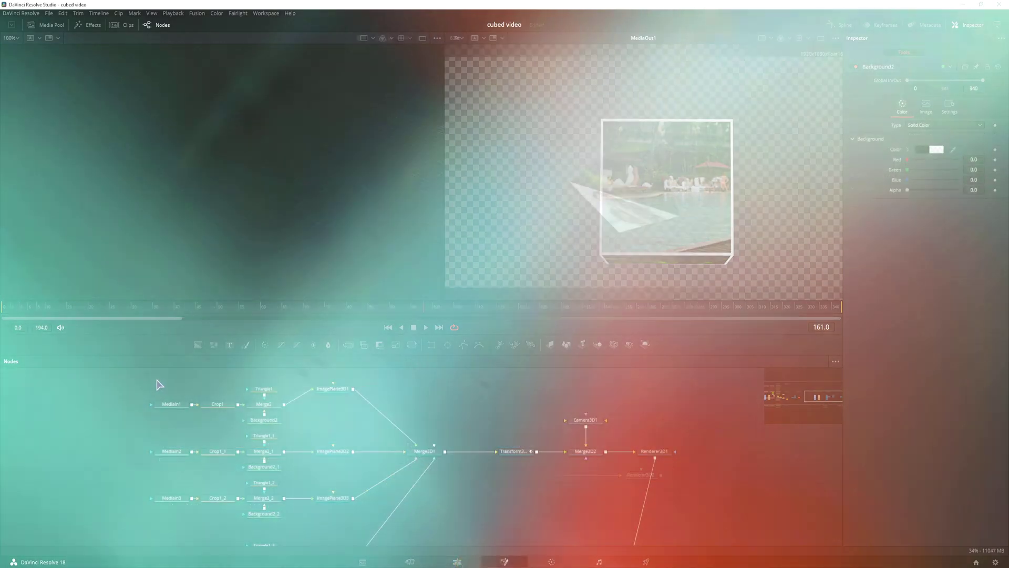
- Examine the first pyramid face's node chain, showing Merge2 in the viewer and inspecting Crop1's offset and size settings
drag(153, 379, 227, 418)
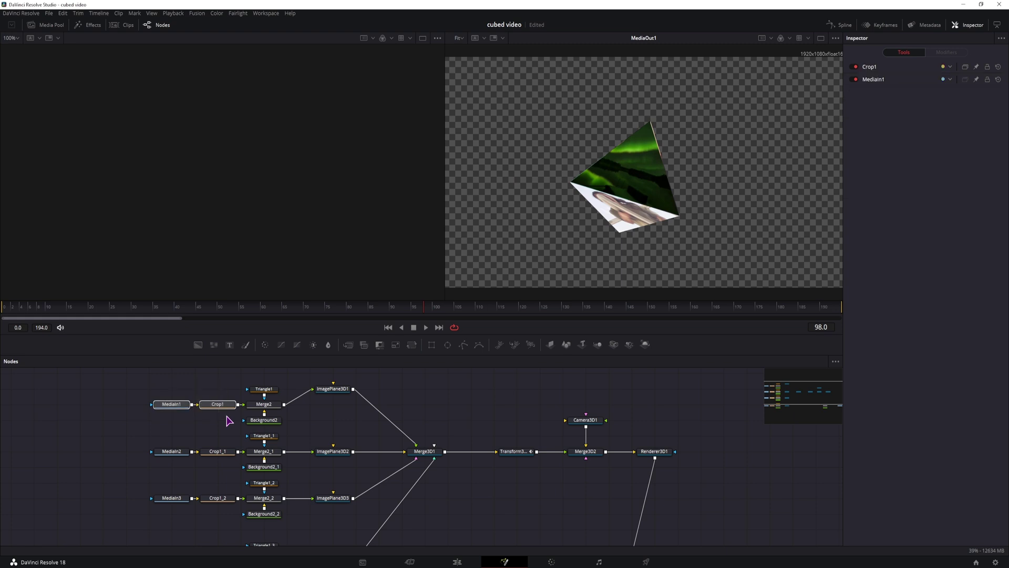
drag(295, 379, 266, 425)
click(274, 405)
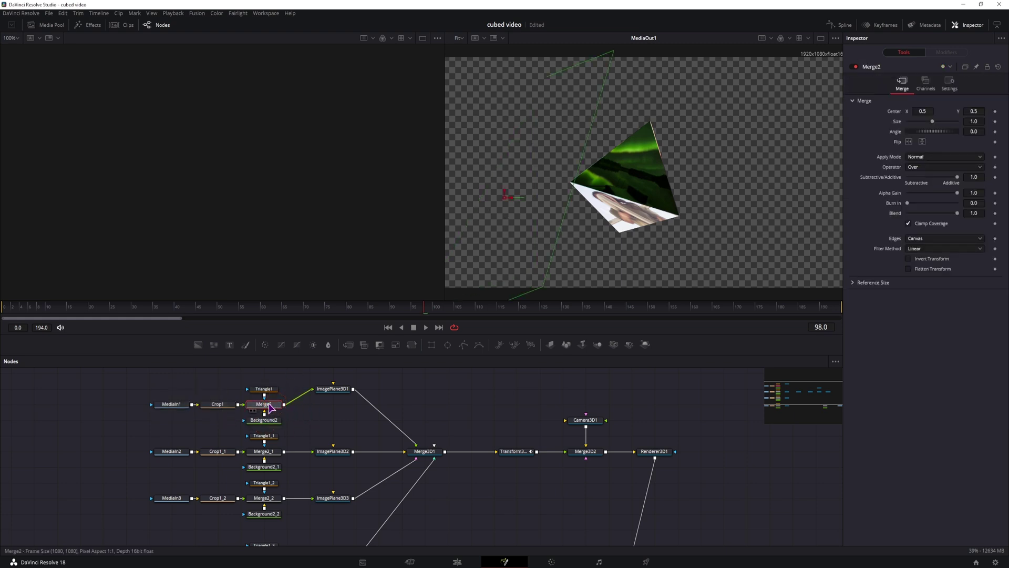
key(1)
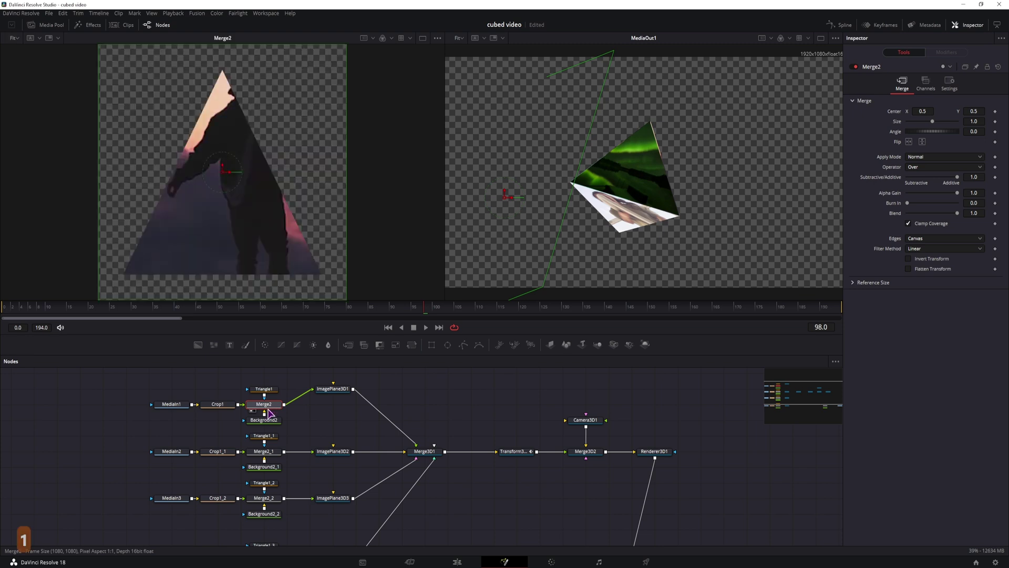
click(225, 405)
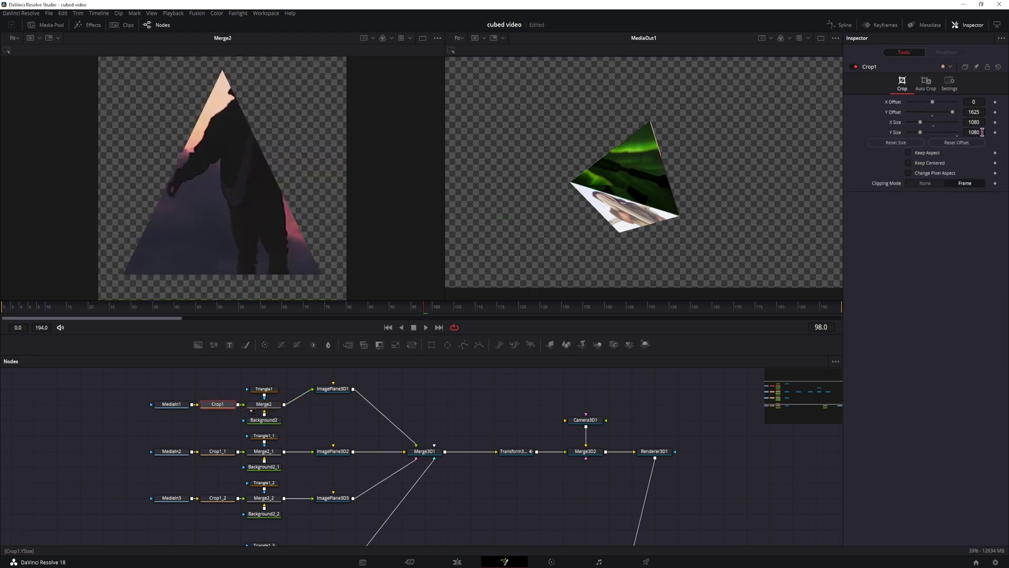
click(317, 421)
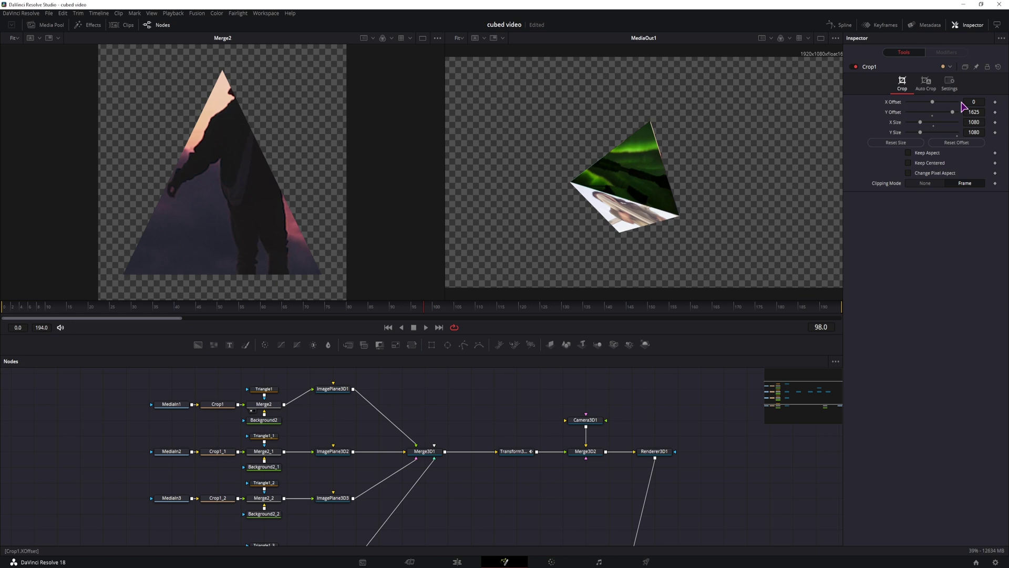
- Inspect the transparent Background2's colour settings and the Triangle1 mask's controls in the pyramid composition
mouse_move(257, 425)
mouse_down()
mouse_move(230, 440)
mouse_move(253, 437)
mouse_move(240, 435)
mouse_up()
click(231, 439)
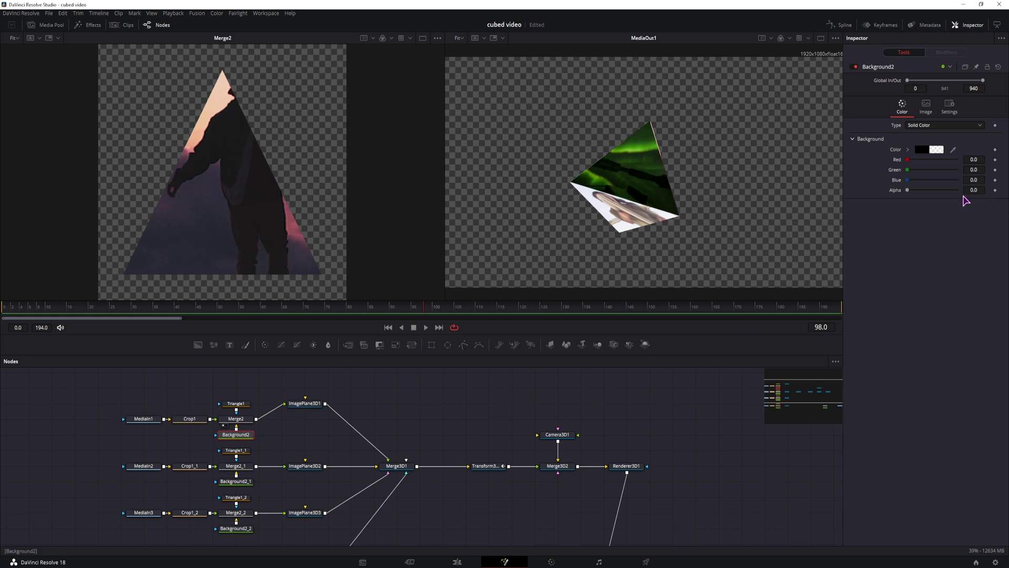
drag(908, 190, 883, 202)
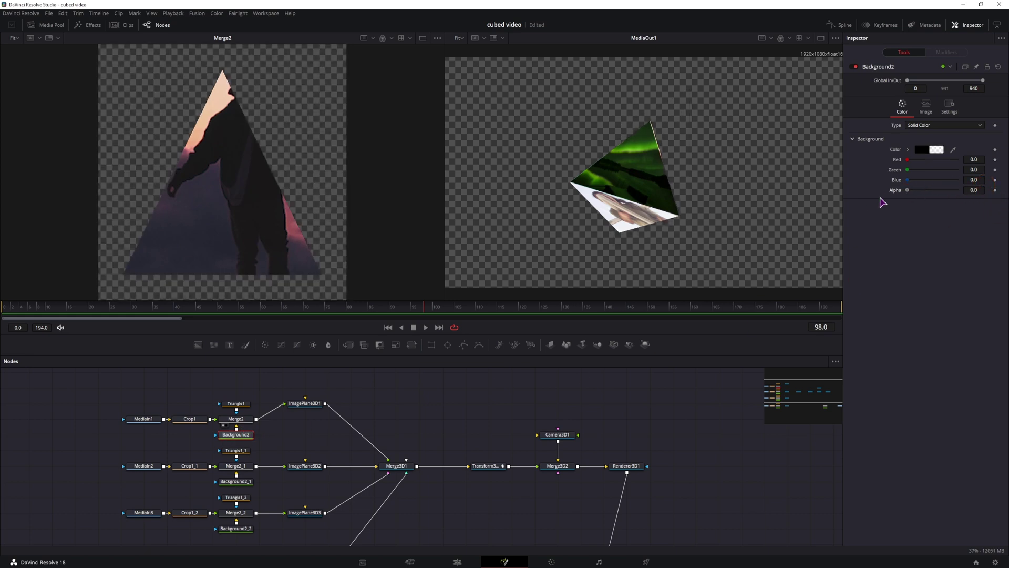
click(234, 404)
click(455, 390)
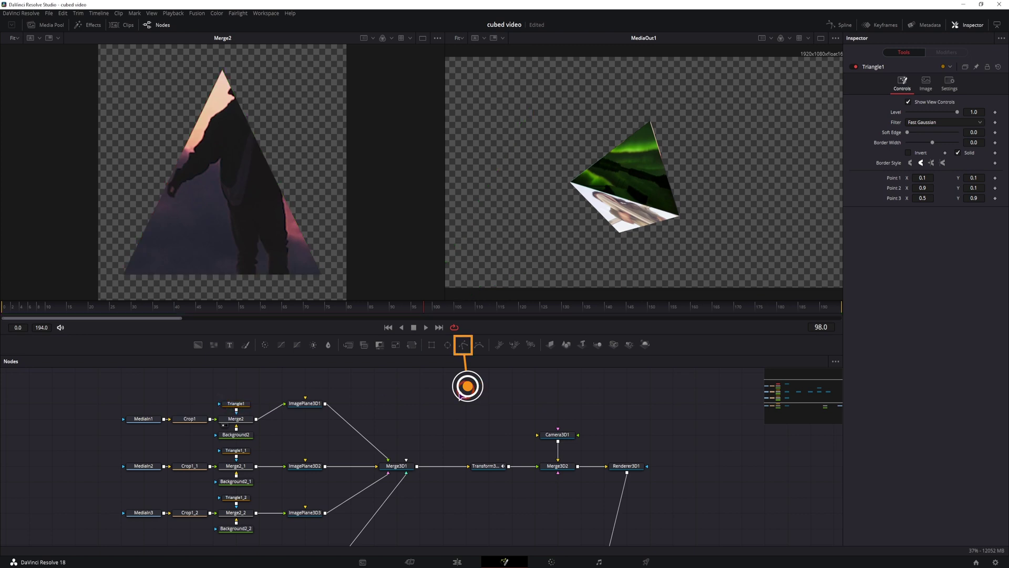
- Replace the Triangle1 mask on Merge2 with a new Polygon mask and add a Triangle effect mask to the polygon
drag(449, 377, 454, 390)
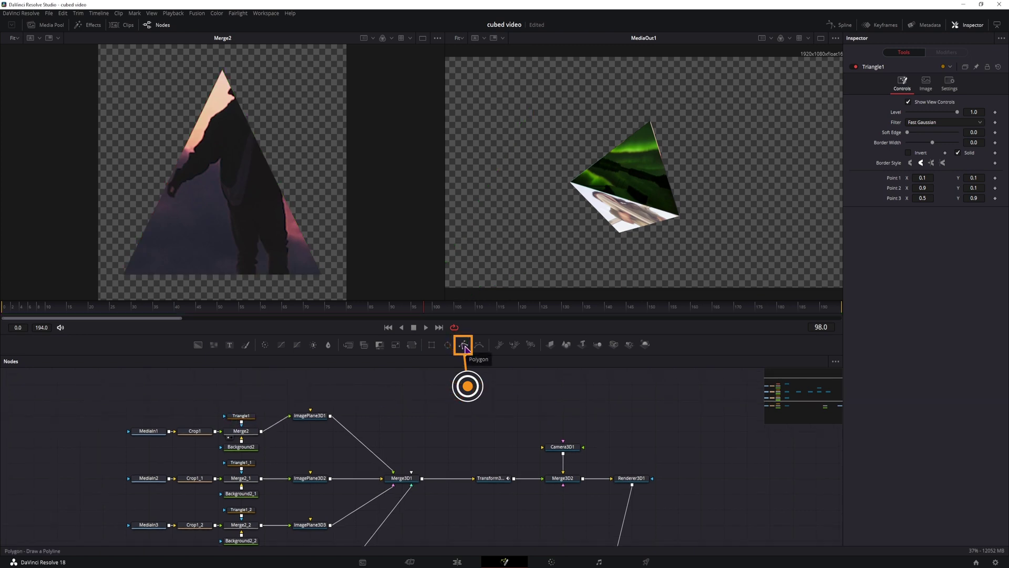
drag(464, 347, 242, 425)
click(234, 400)
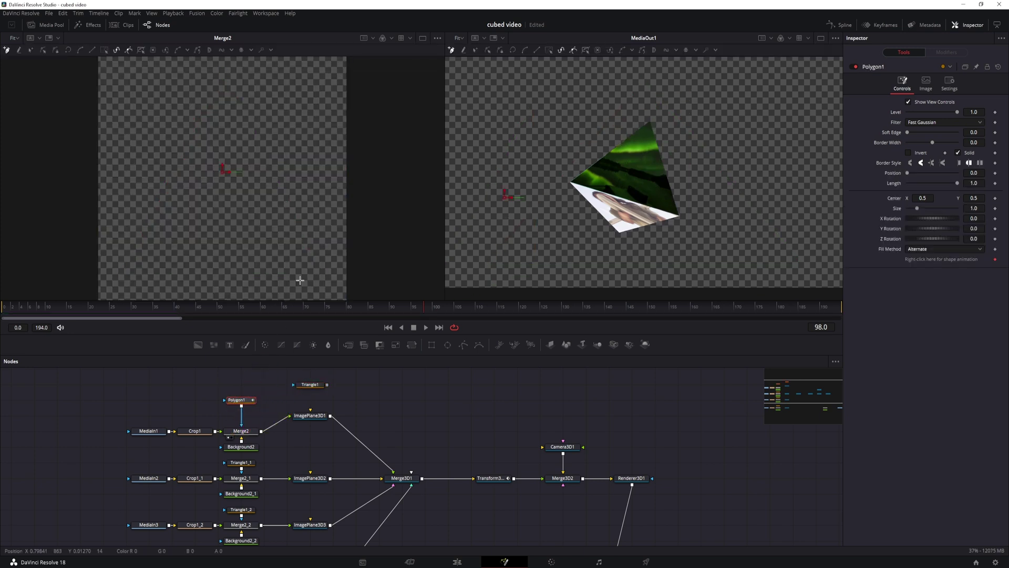
right_click(269, 171)
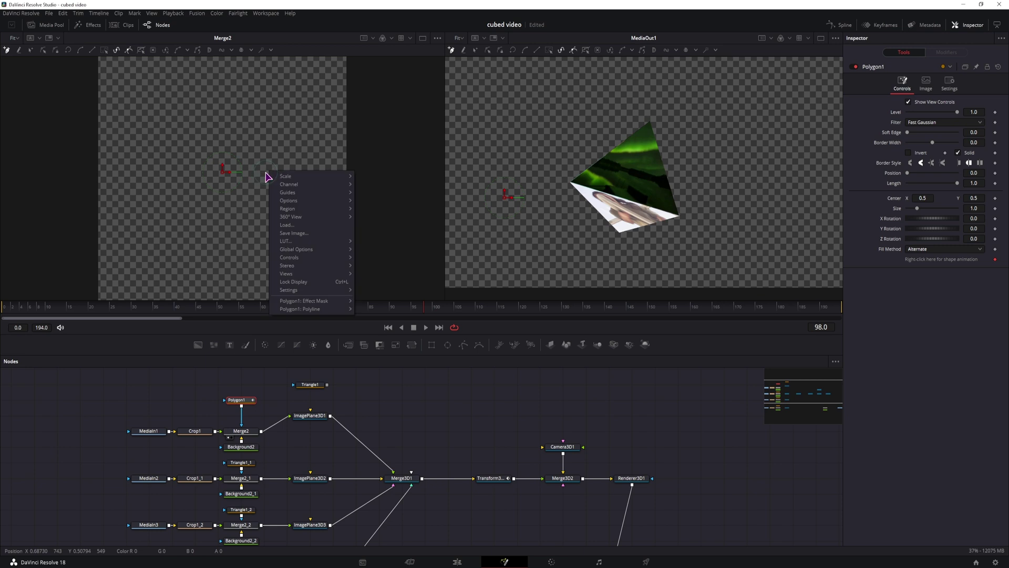
mouse_move(302, 302)
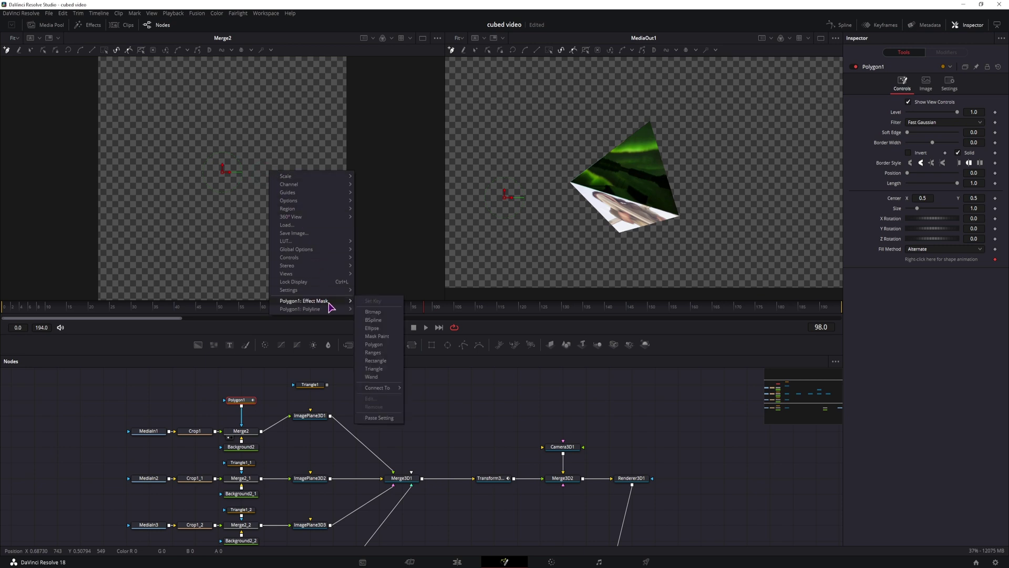
click(387, 371)
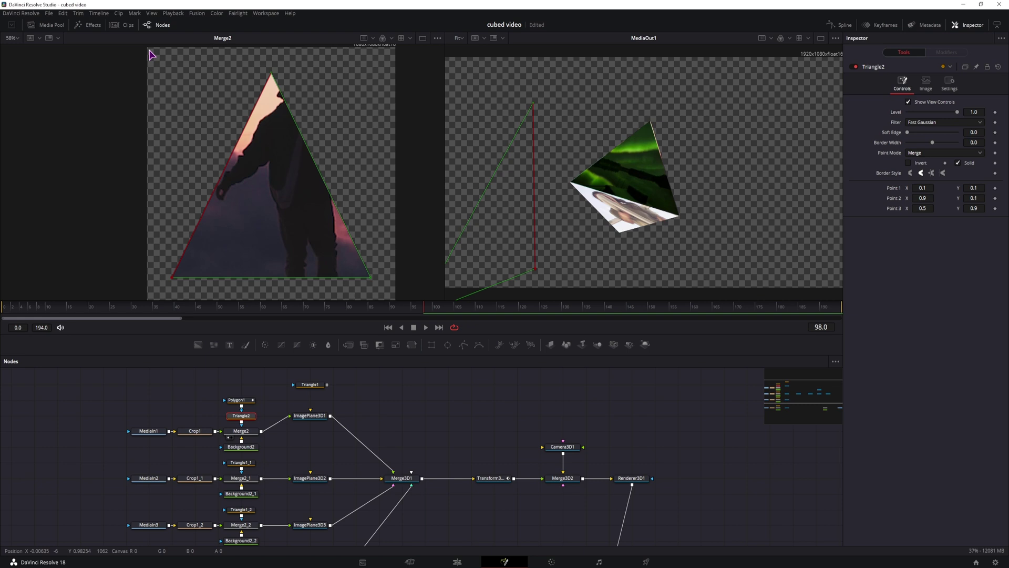
- Try the Triangle2 mask directly on MediaIn1 with that clip displayed in the viewer, and disconnect the mask
drag(376, 49, 345, 101)
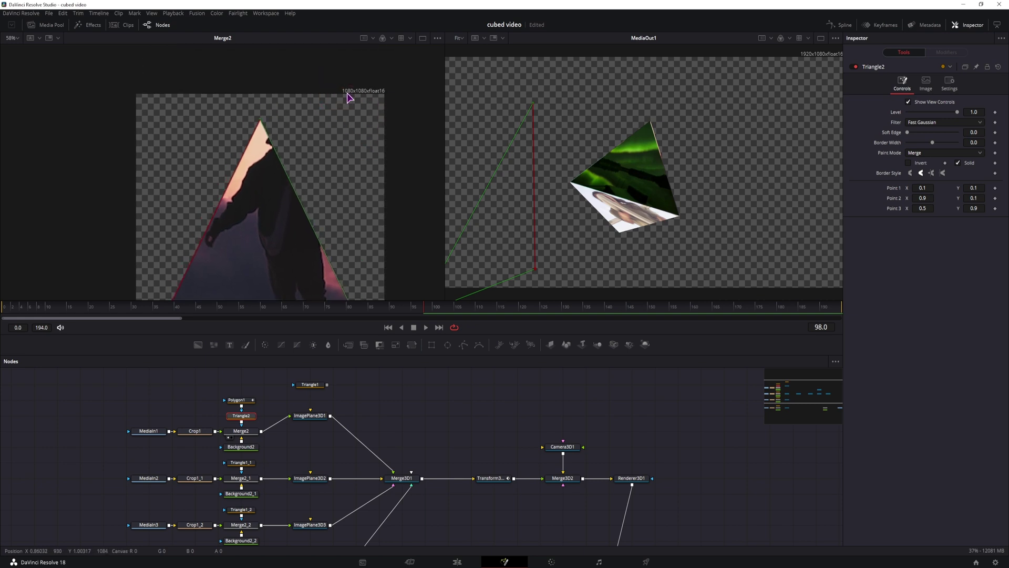
drag(356, 231, 361, 197)
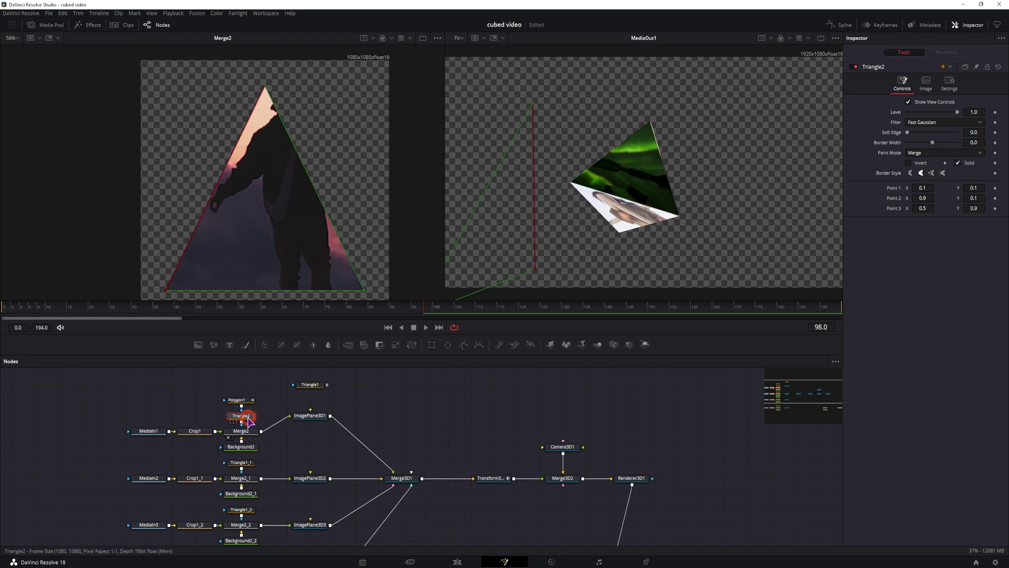
drag(247, 416, 132, 435)
click(148, 431)
key(ctrl+1)
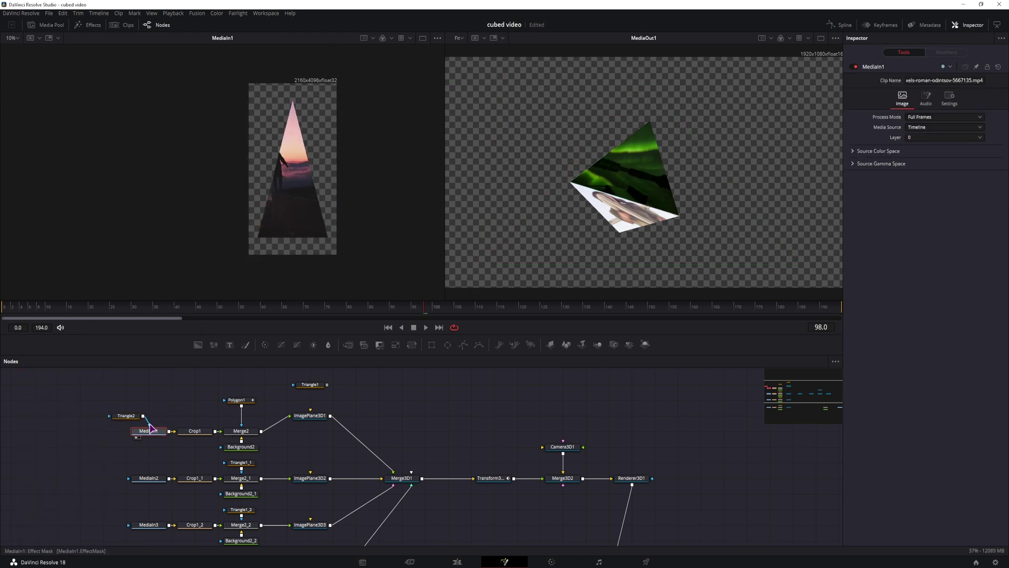
drag(148, 423, 264, 384)
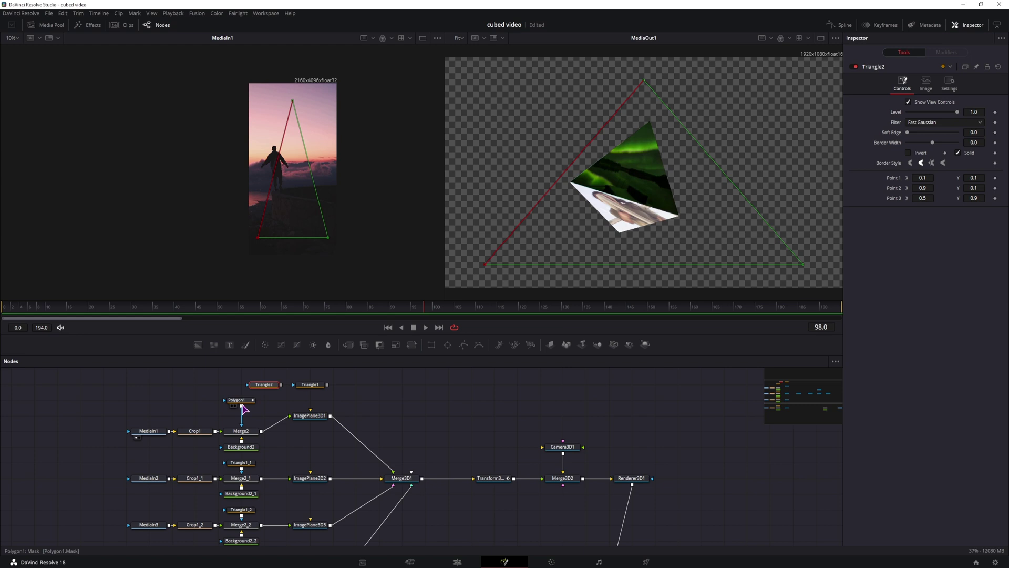
- Disconnect Polygon1 from Merge2 and check Background2's image settings
drag(241, 423, 203, 421)
click(245, 447)
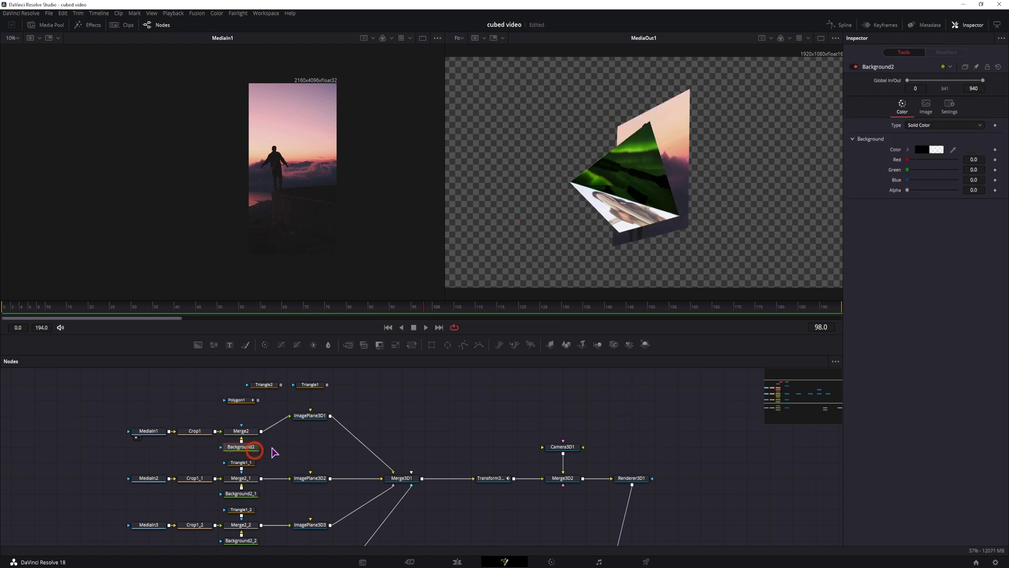
click(926, 105)
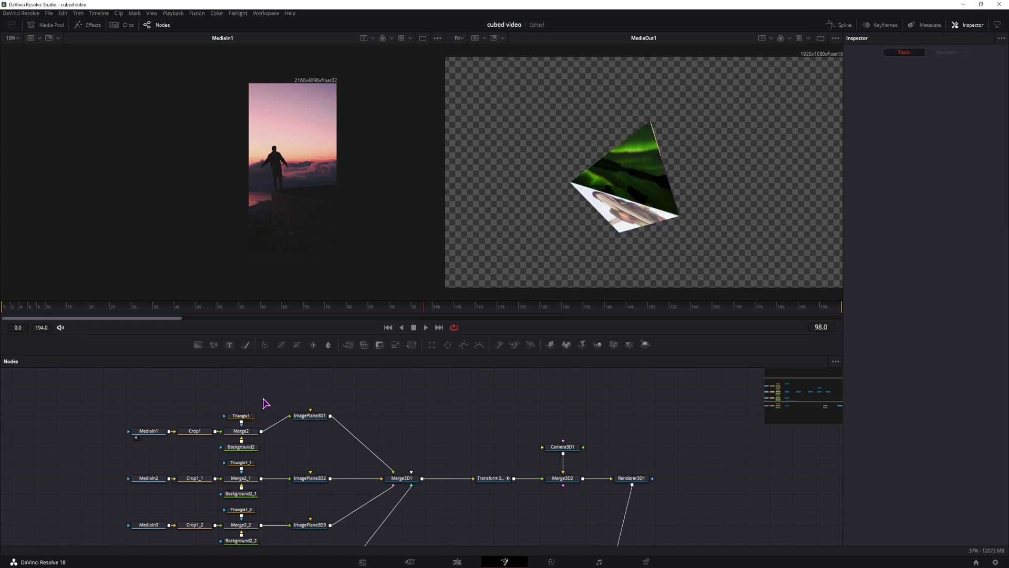
- Line up the ImagePlane3D1 node with Merge2, display it in the viewer, and inspect its transform settings
click(308, 416)
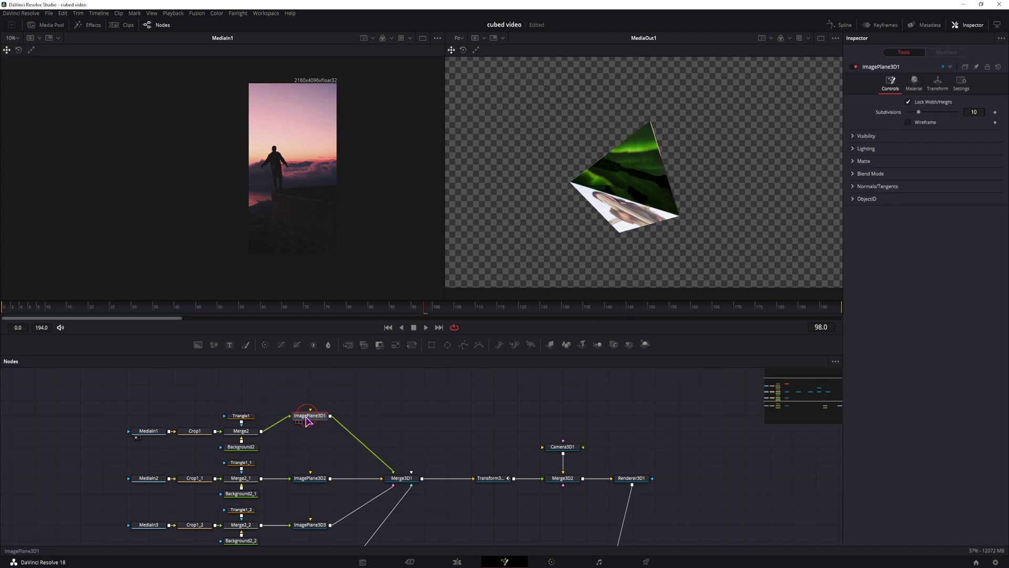
drag(312, 422, 313, 436)
key(1)
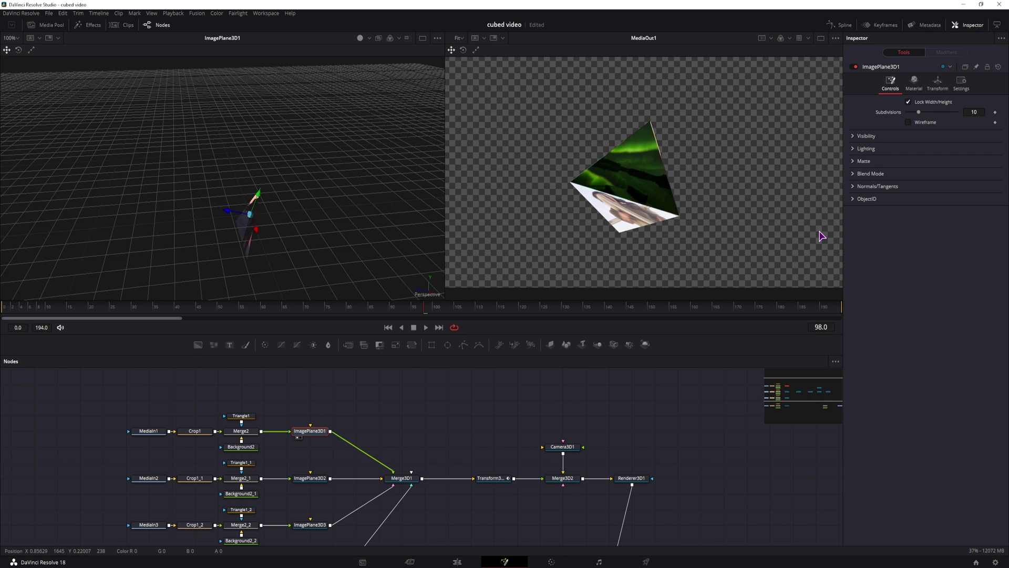
click(936, 87)
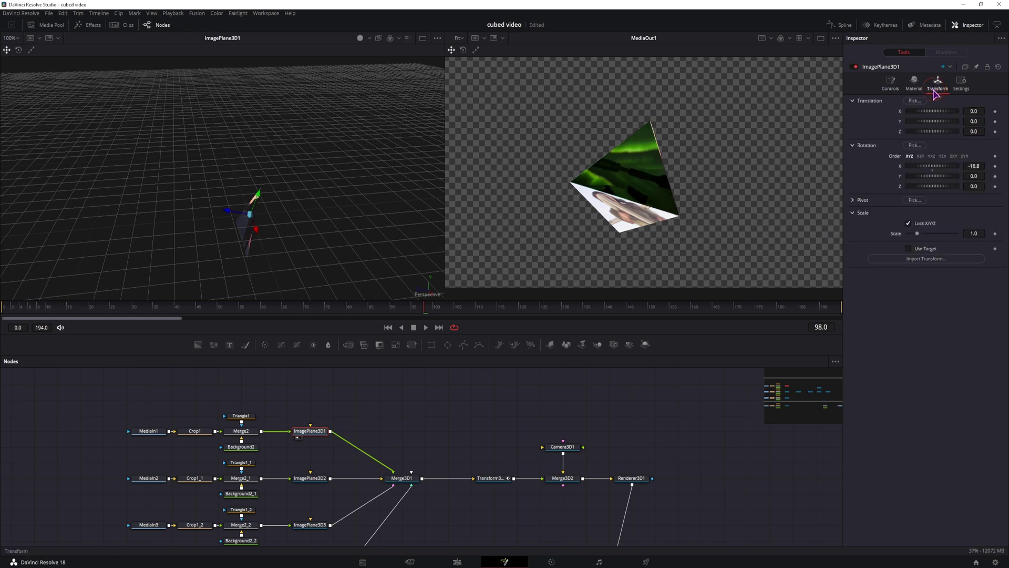
- Display Merge3D1 in the viewer and examine the transform values of the ImagePlane3D1 and ImagePlane3D2 faces
click(405, 479)
key(1)
drag(320, 232, 297, 284)
scroll(296, 284, down, 2)
click(296, 283)
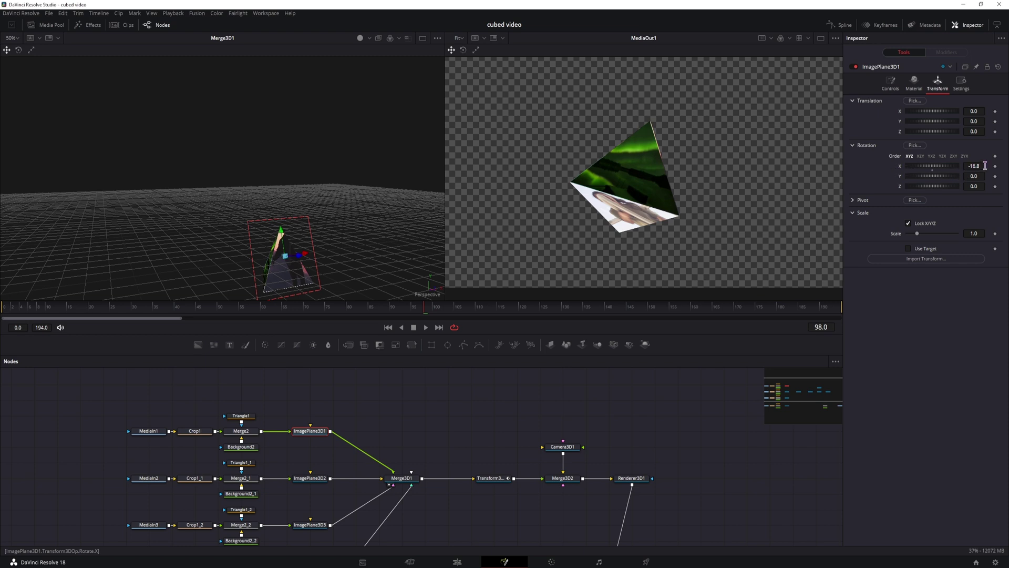
drag(292, 258, 306, 237)
click(937, 83)
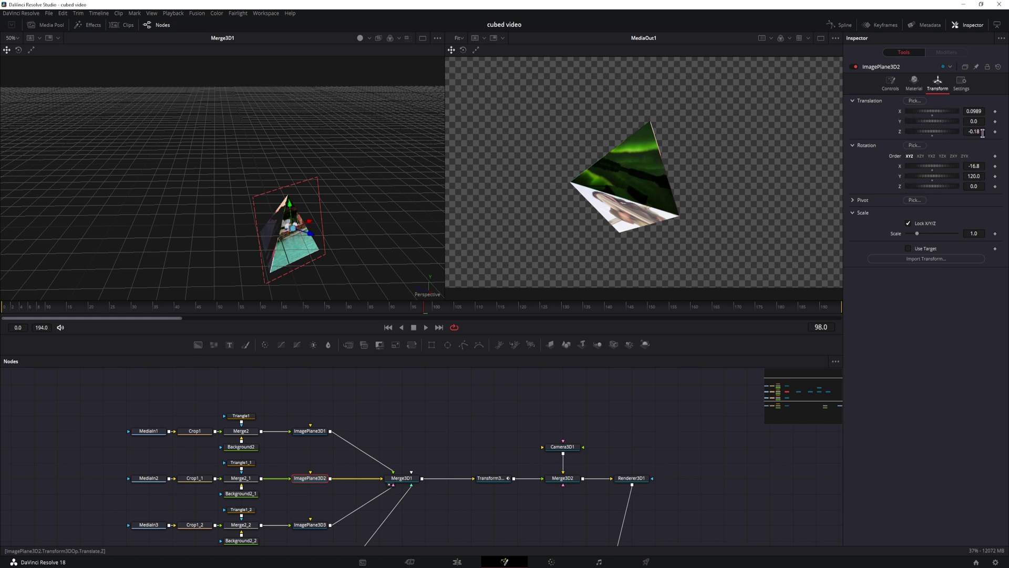
- Close the gap along the ImagePlane3D2 face by setting its translation to X 0.1002 and Z -0.174
drag(329, 277, 258, 240)
scroll(326, 135, up, 3)
scroll(337, 225, up, 3)
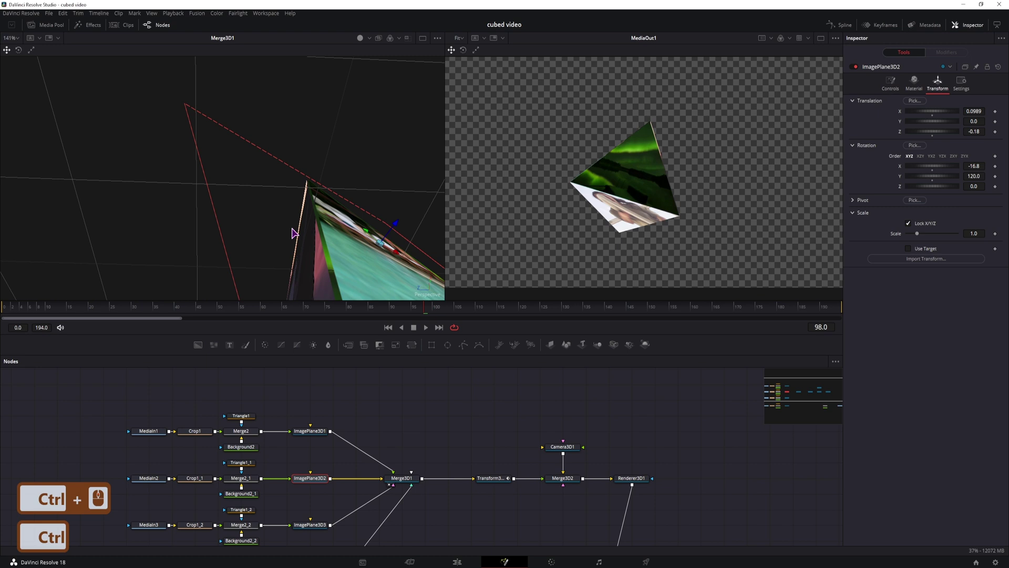
mouse_move(337, 221)
mouse_down()
mouse_move(327, 197)
mouse_move(340, 209)
mouse_move(339, 226)
mouse_move(333, 219)
mouse_up()
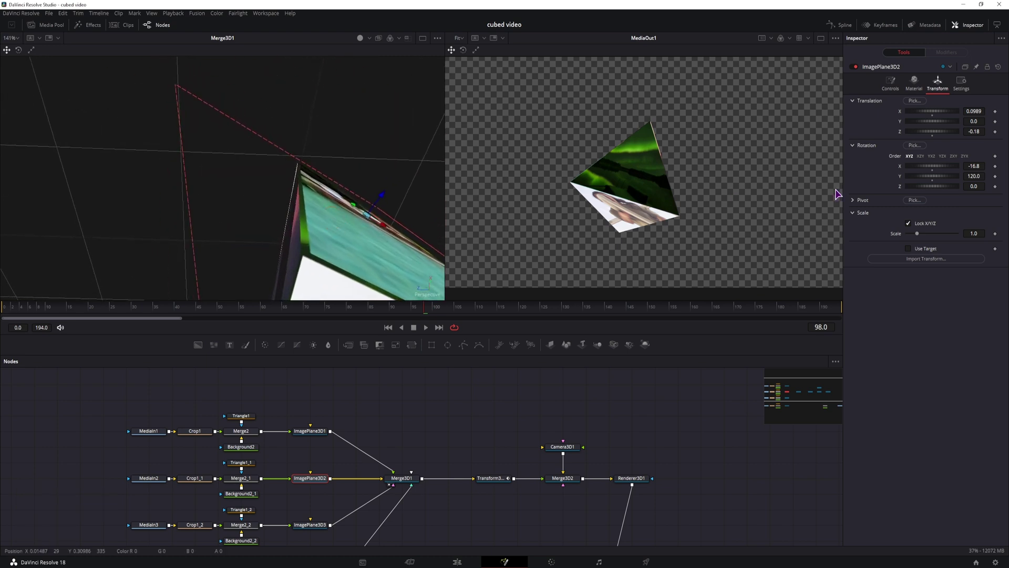
key(ctrl)
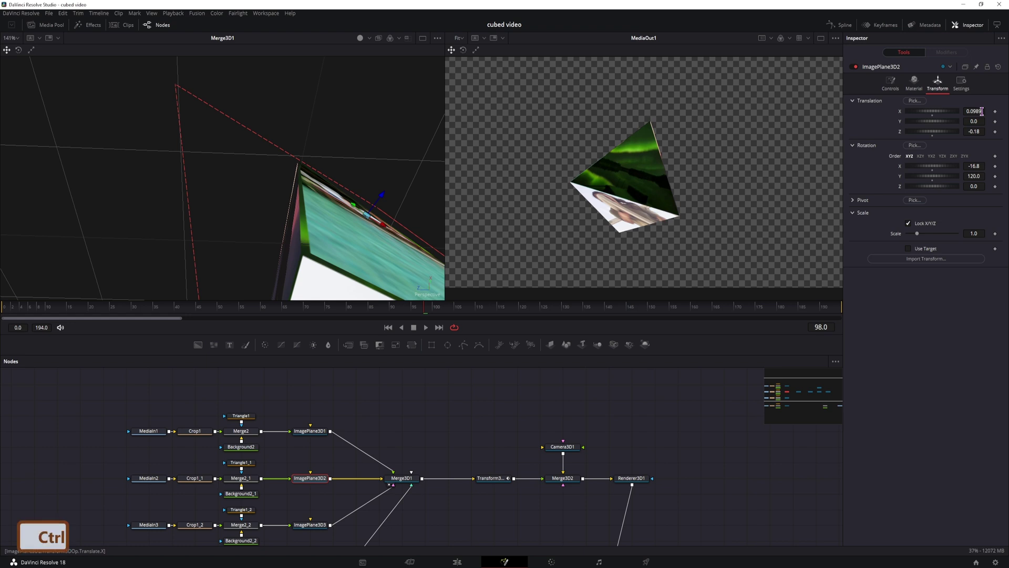
scroll(982, 111, down, 3)
scroll(974, 111, down, 1)
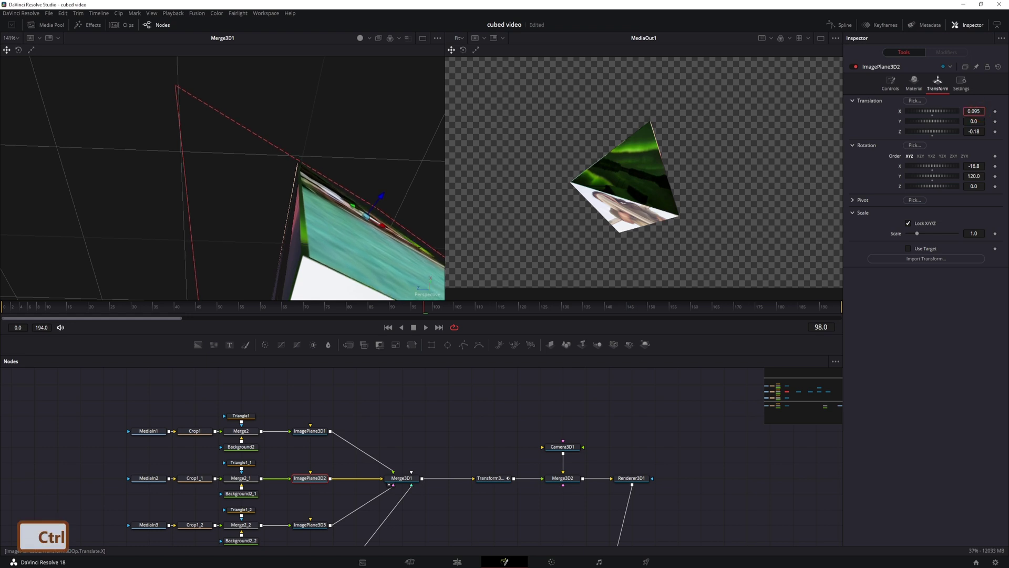
scroll(984, 131, up, 8)
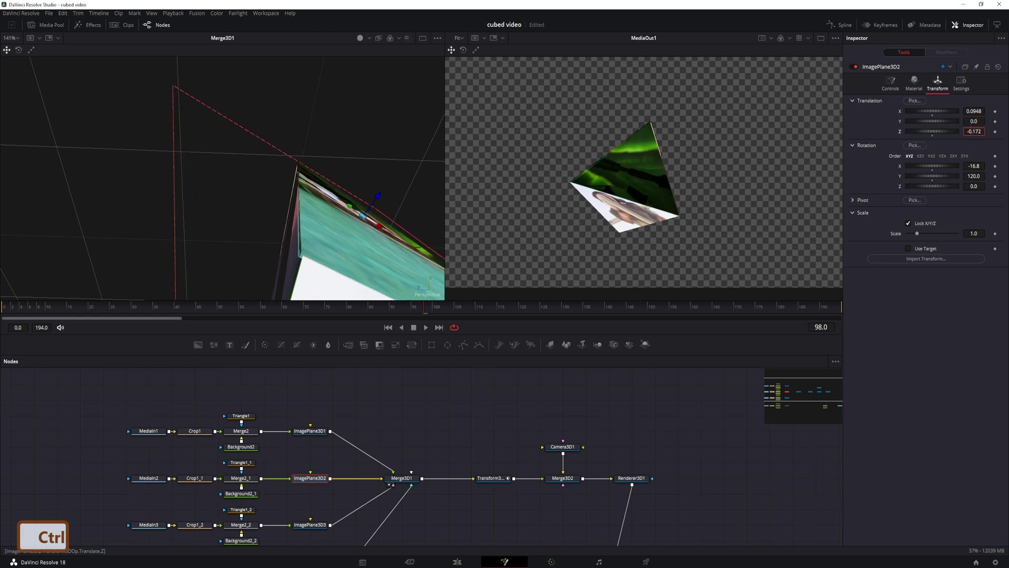
scroll(974, 132, down, 2)
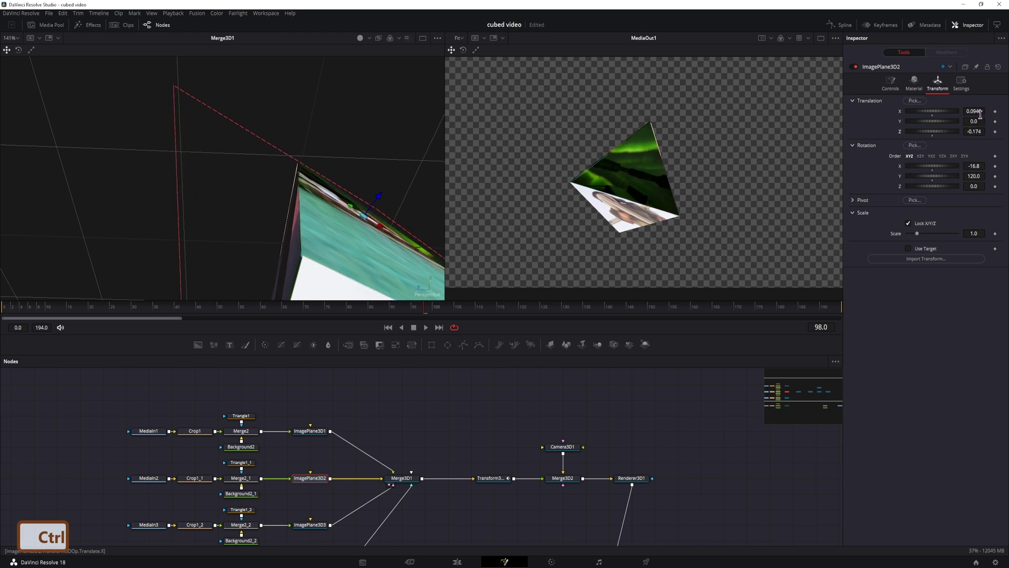
scroll(980, 114, up, 5)
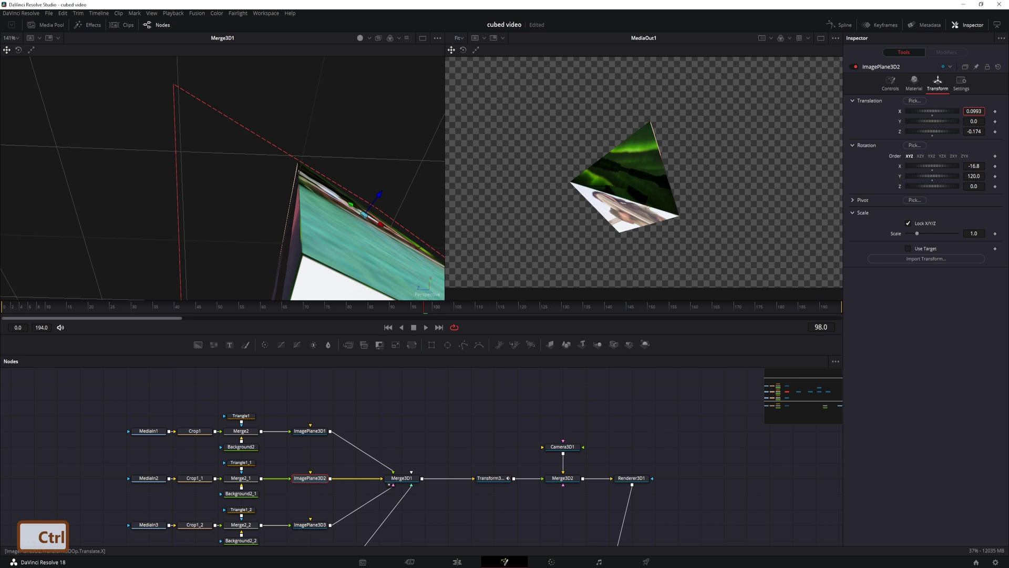
scroll(974, 111, up, 1)
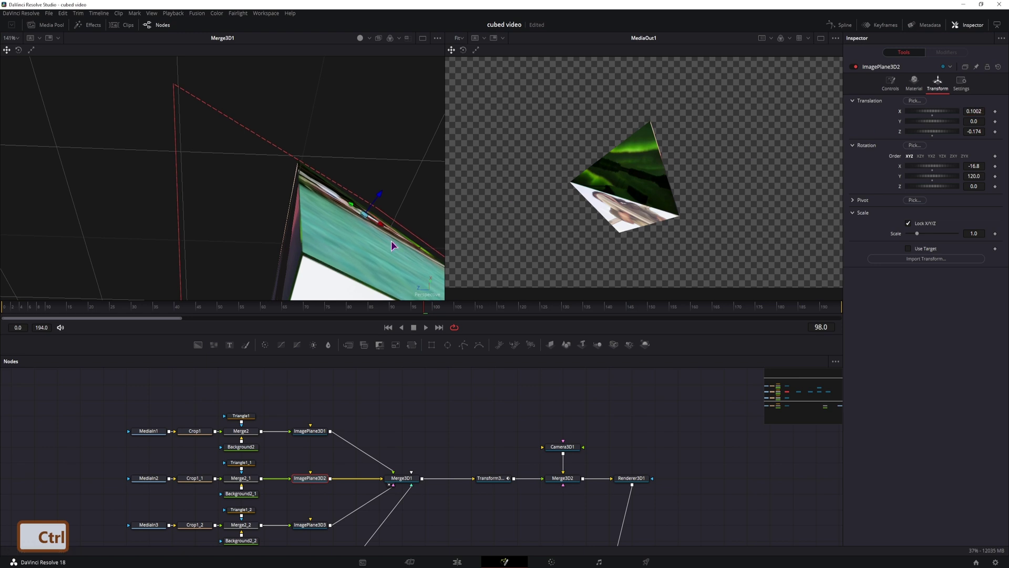
scroll(358, 237, down, 4)
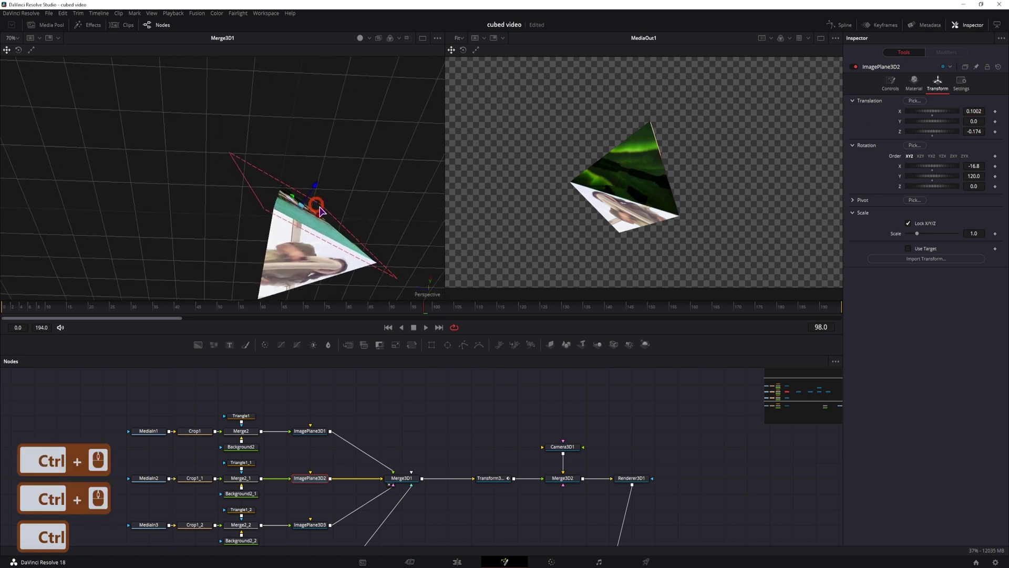
- Inspect the pyramid's apex from several sides and check the Triangle1 mask's point settings
drag(340, 219, 358, 269)
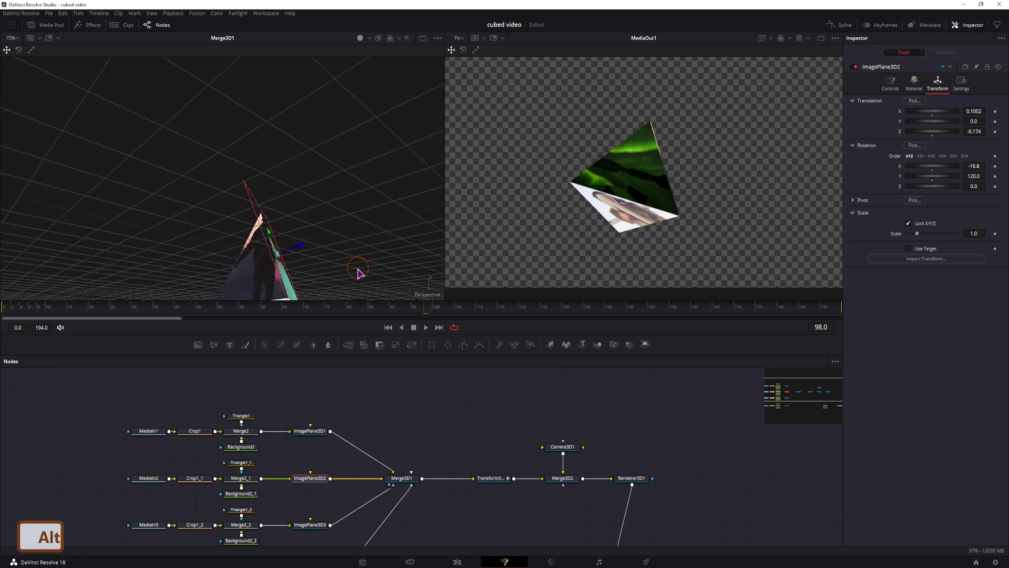
click(242, 417)
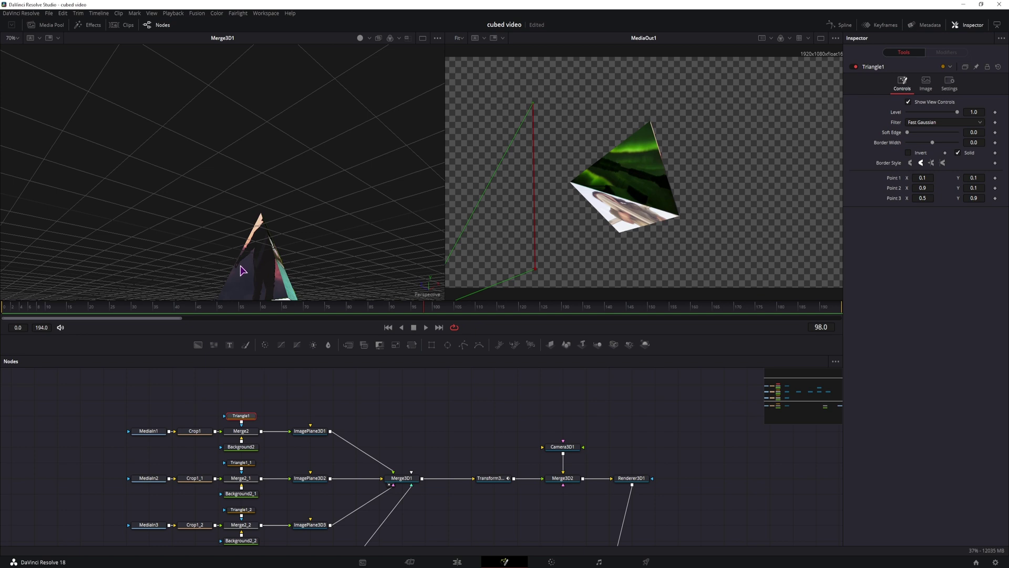
drag(240, 270, 294, 227)
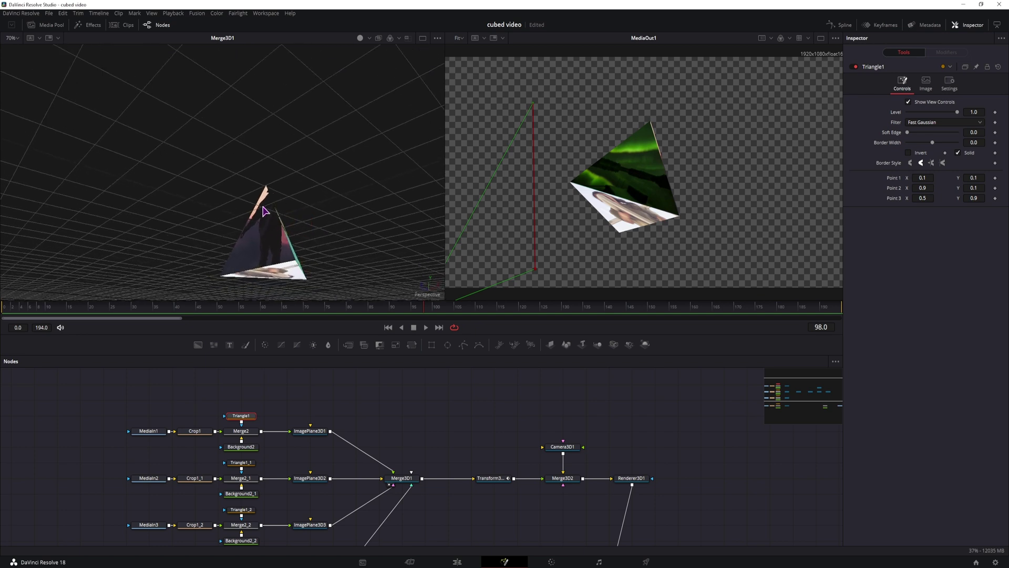
drag(328, 281, 340, 297)
- Examine the X and Y rotation values of the ImagePlane3D3 face
drag(350, 451, 349, 379)
click(314, 450)
drag(213, 225, 293, 225)
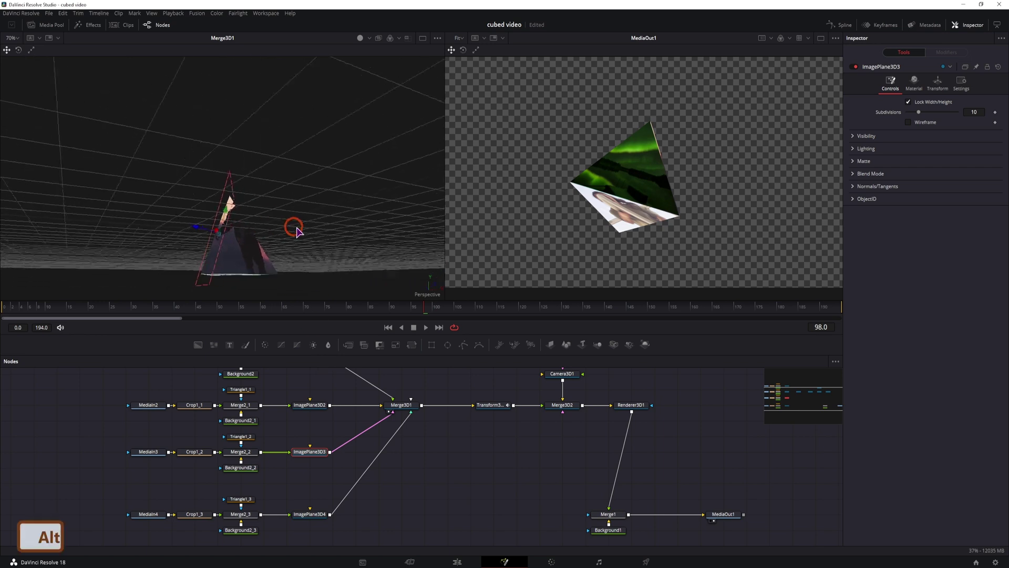
click(938, 83)
click(981, 165)
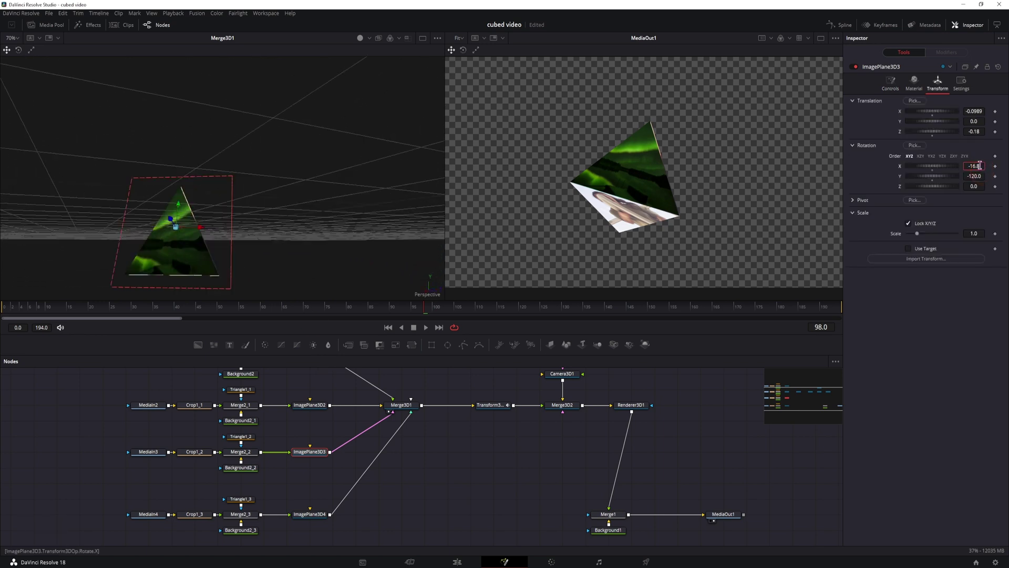
click(979, 175)
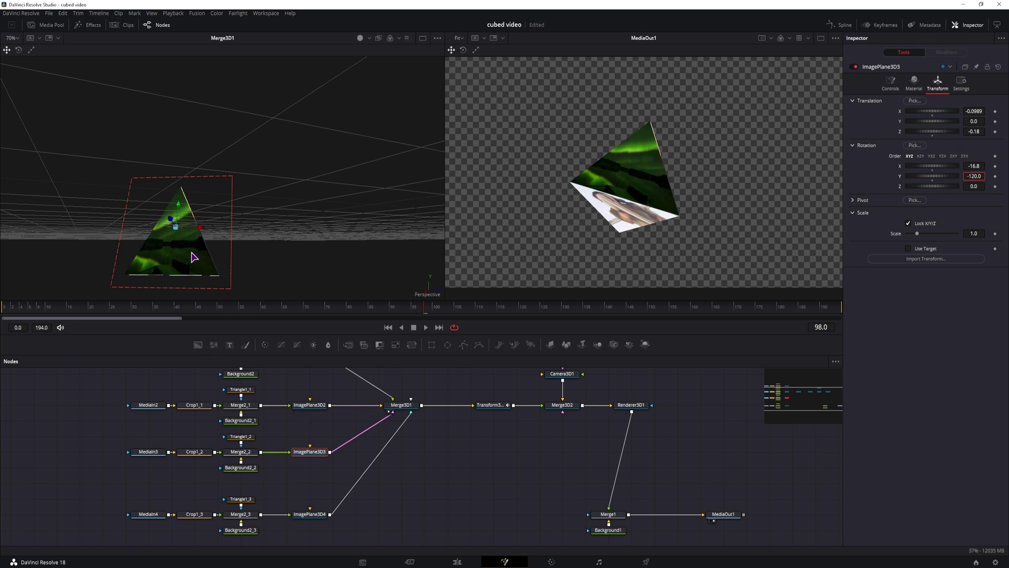
- Mirror ImagePlane3D2's offset on ImagePlane3D3 by setting its translation to X -0.1002 and Z -0.174
click(309, 408)
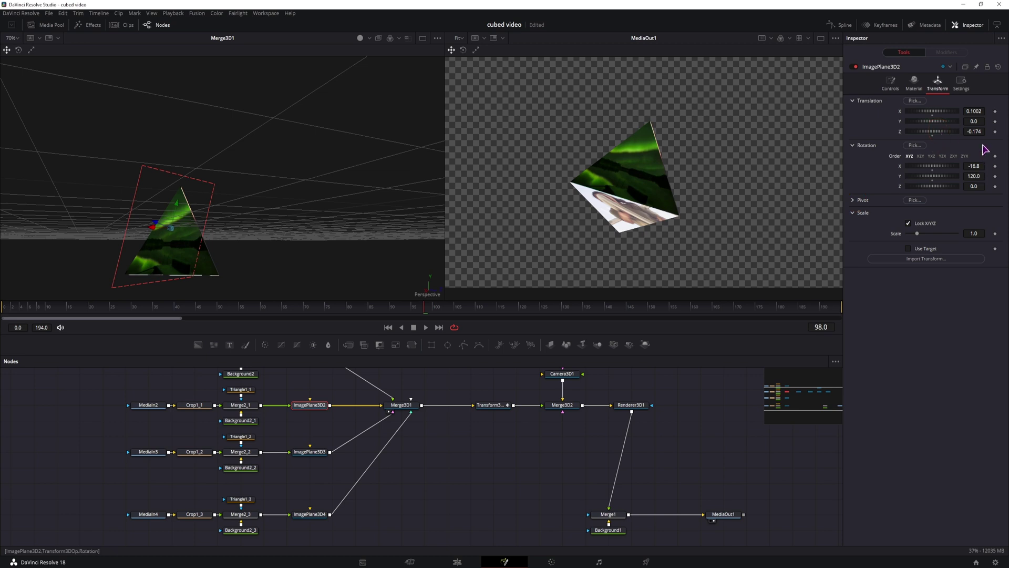
click(979, 112)
click(310, 451)
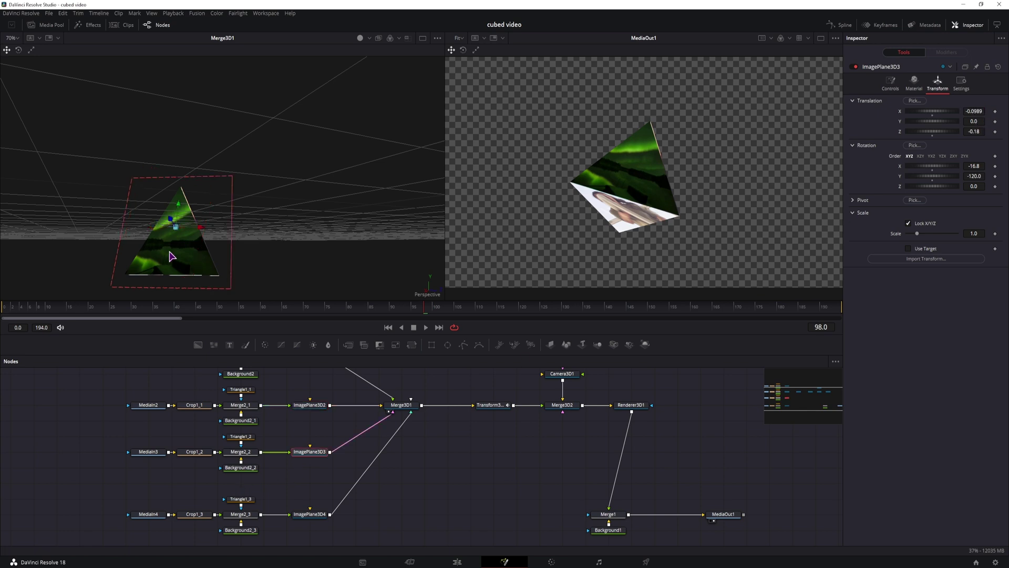
scroll(344, 497, up, 2)
scroll(345, 489, down, 4)
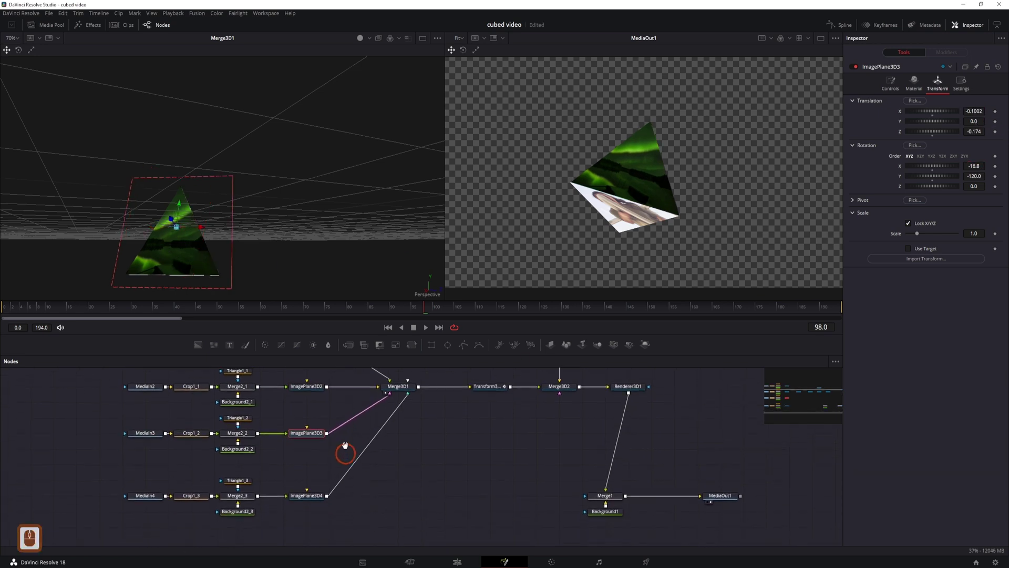
- View the ImagePlane3D4 bottom face on its own, and return the viewer to Merge3D1
click(310, 482)
mouse_move(279, 252)
mouse_down()
mouse_move(291, 219)
mouse_move(288, 238)
mouse_up()
click(395, 382)
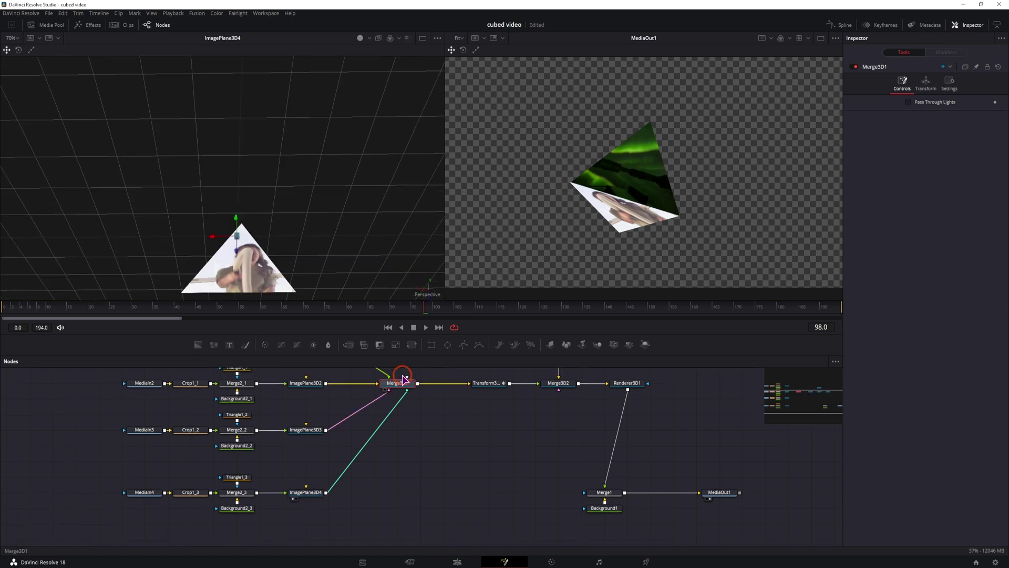
key(1)
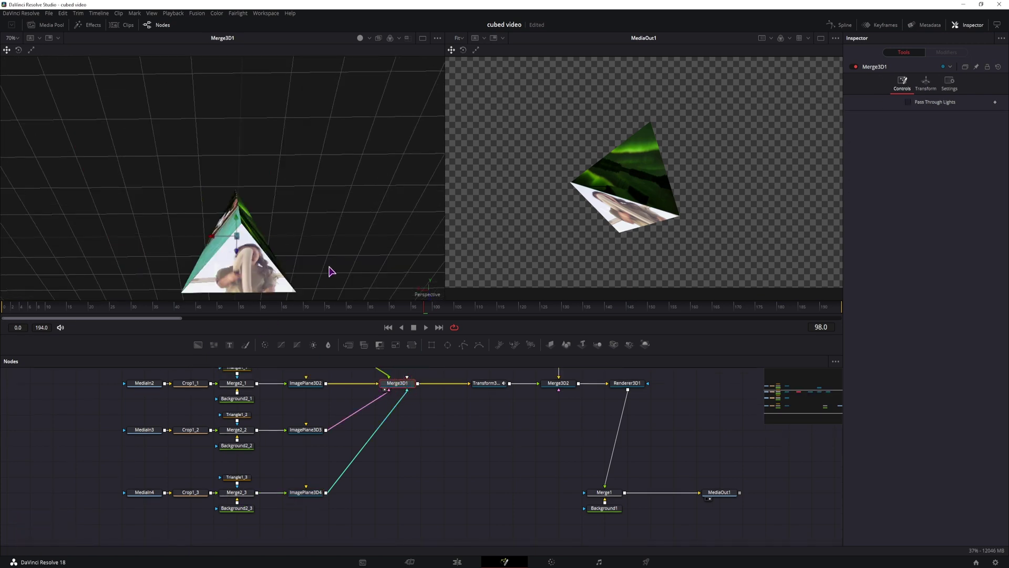
- Inspect the Triangle1_3 mask's apex point and how the bottom face fits the pyramid's edges
drag(331, 271, 334, 190)
click(248, 480)
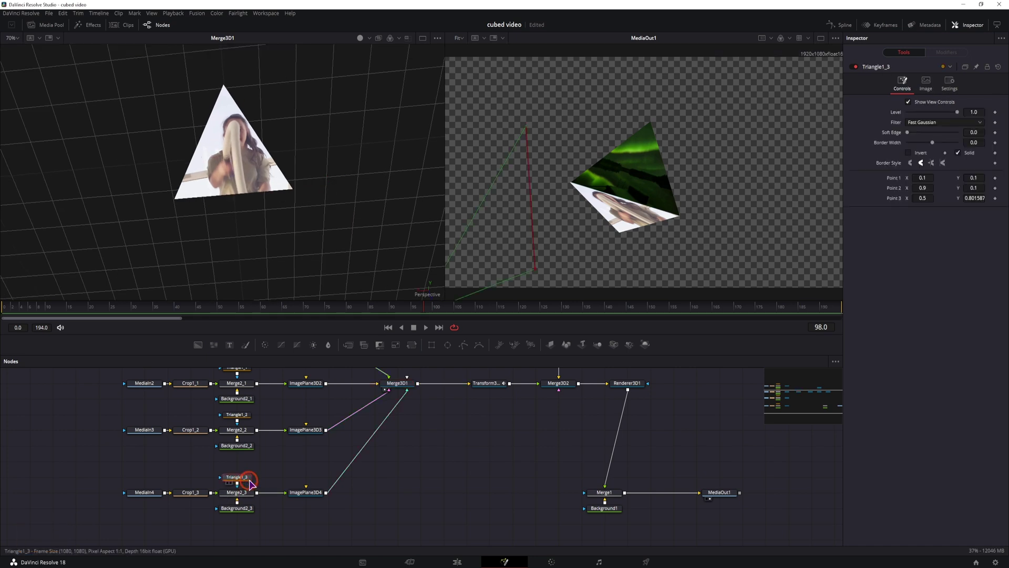
drag(332, 155, 322, 259)
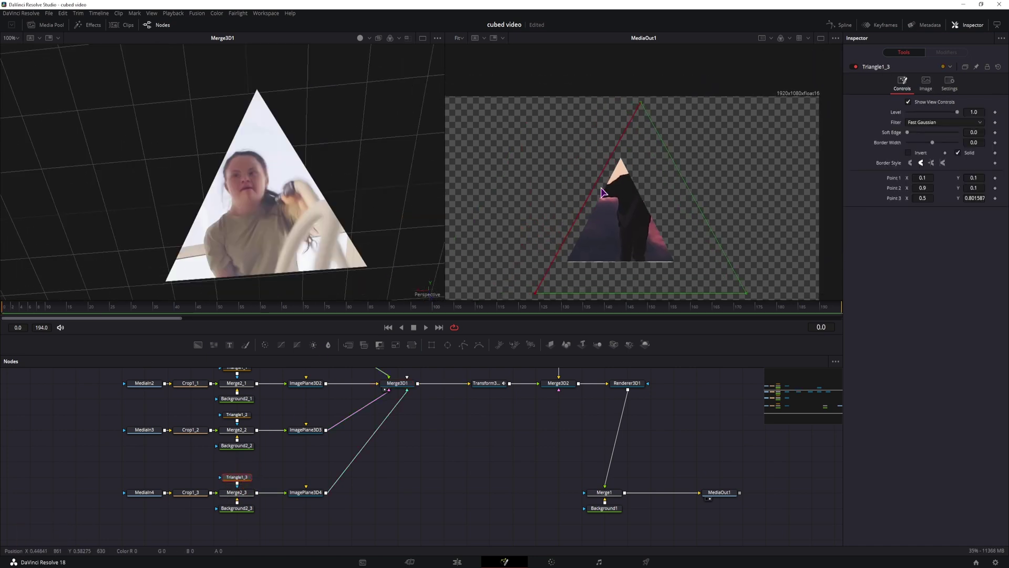
scroll(314, 156, up, 2)
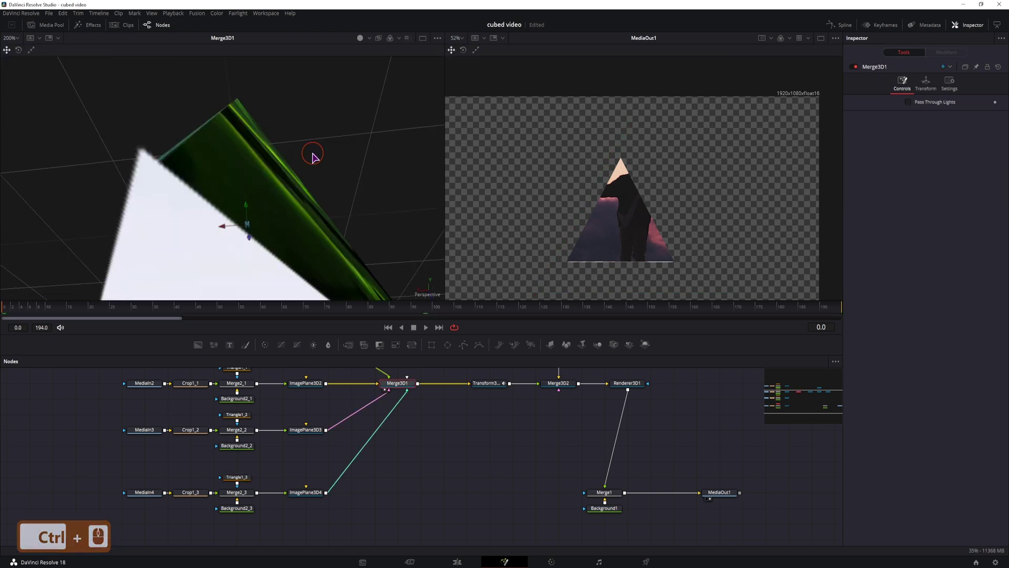
mouse_move(313, 157)
mouse_down()
mouse_move(330, 153)
mouse_move(311, 158)
mouse_up()
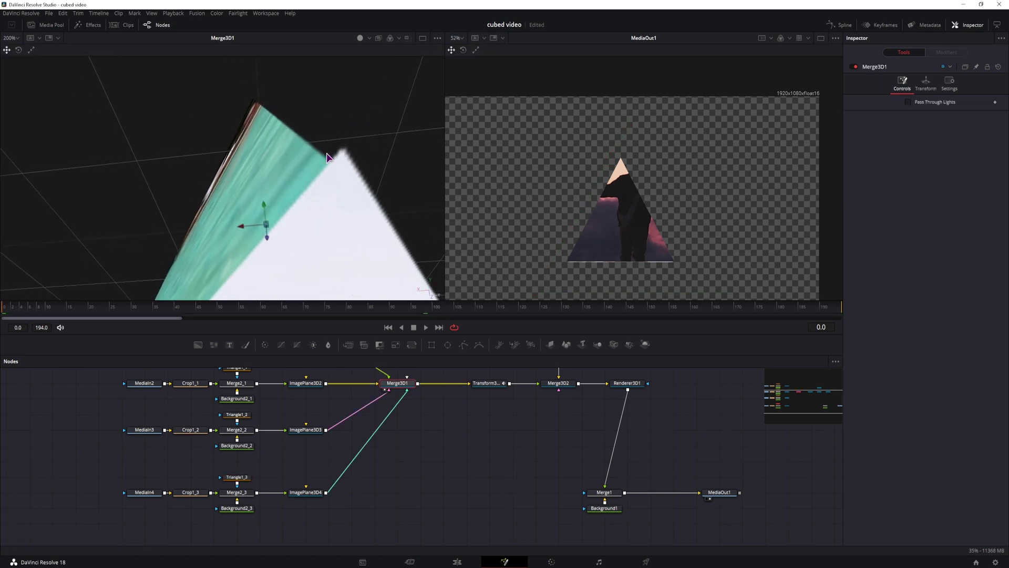
click(237, 478)
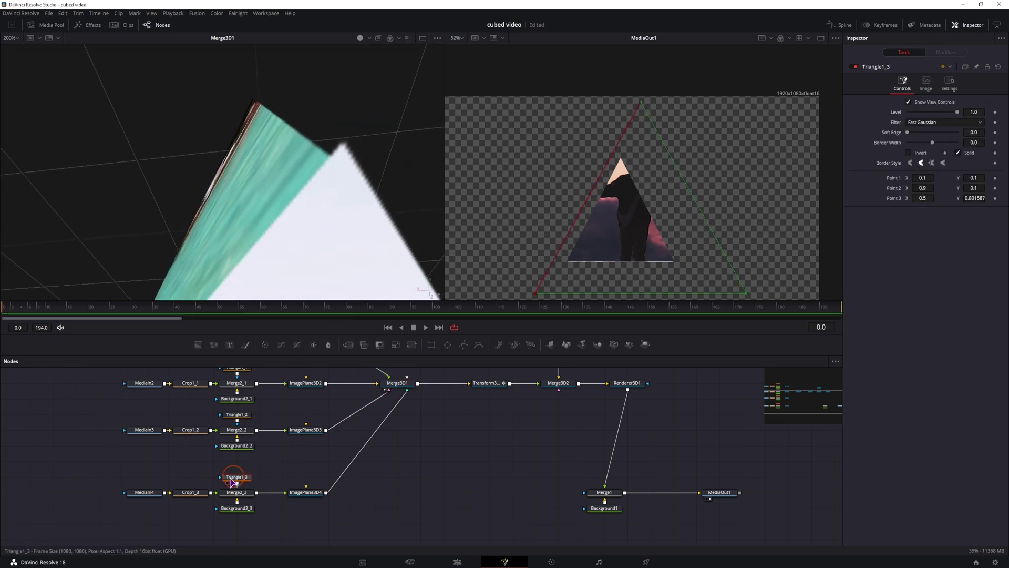
drag(641, 107, 642, 107)
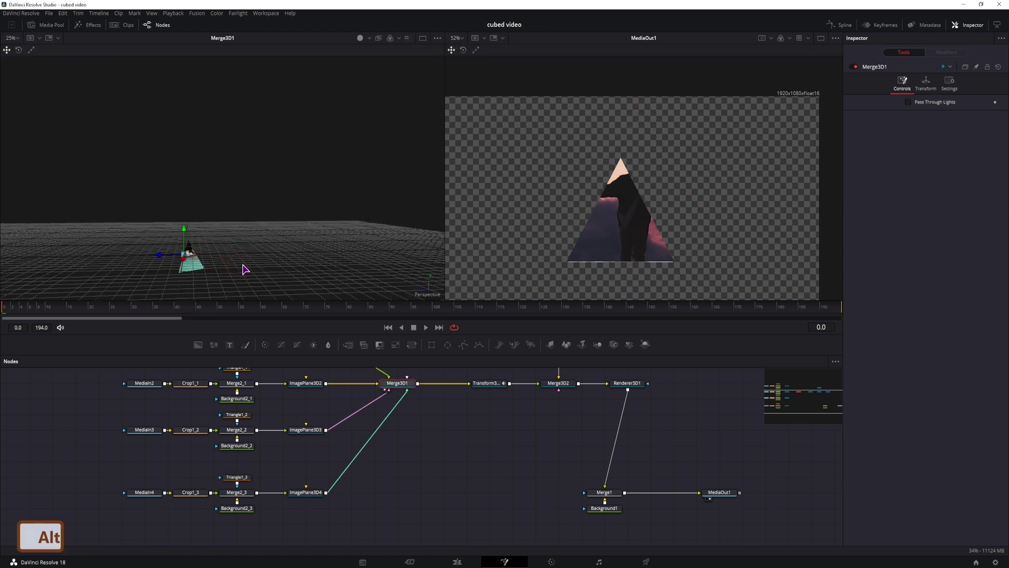
- Centre Merge3D1's pivot inside the pyramid by setting it to Y -0.112 and Z -0.137
alt+click(325, 269)
drag(237, 254, 341, 312)
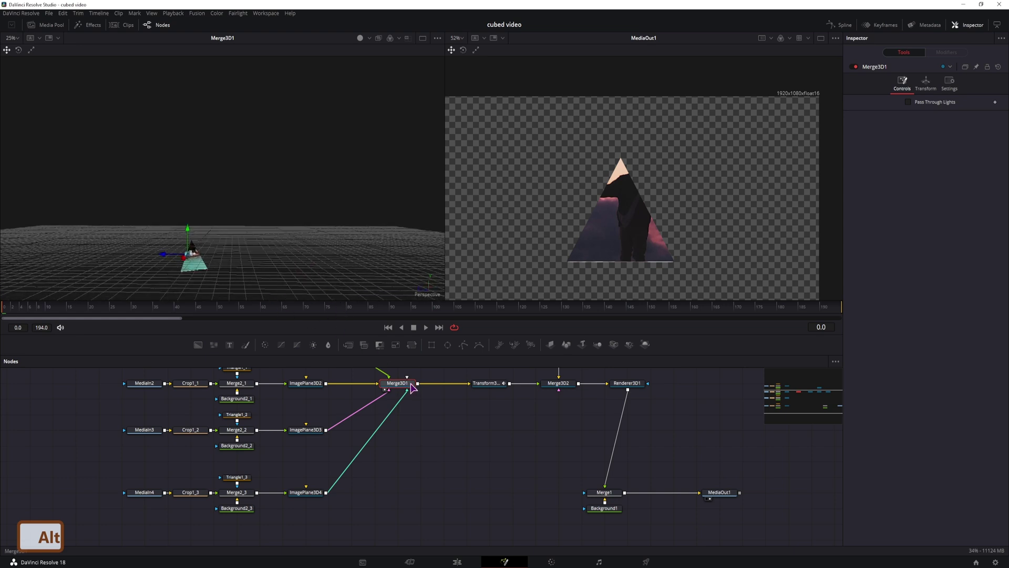
drag(259, 249, 534, 233)
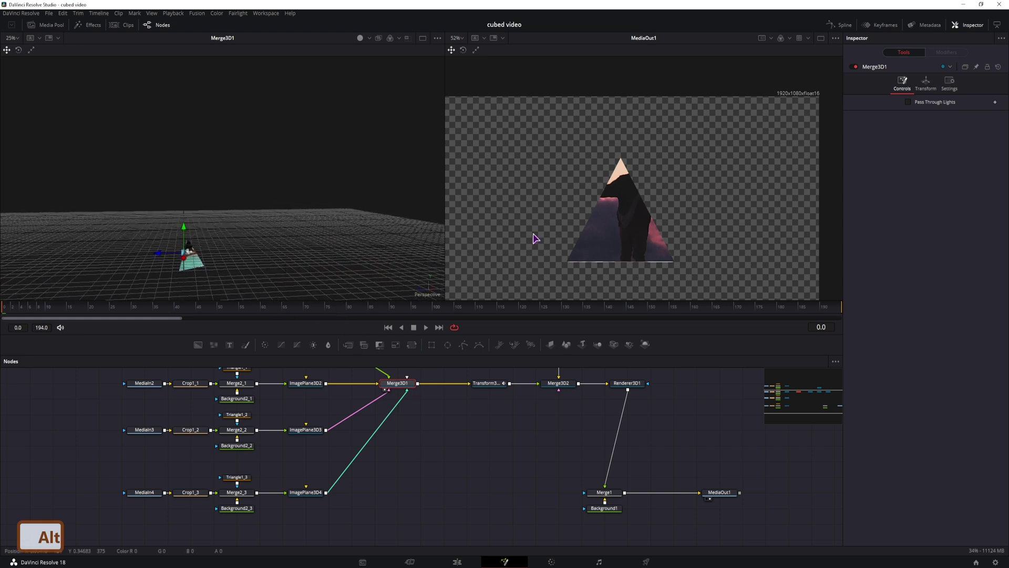
click(926, 84)
click(853, 201)
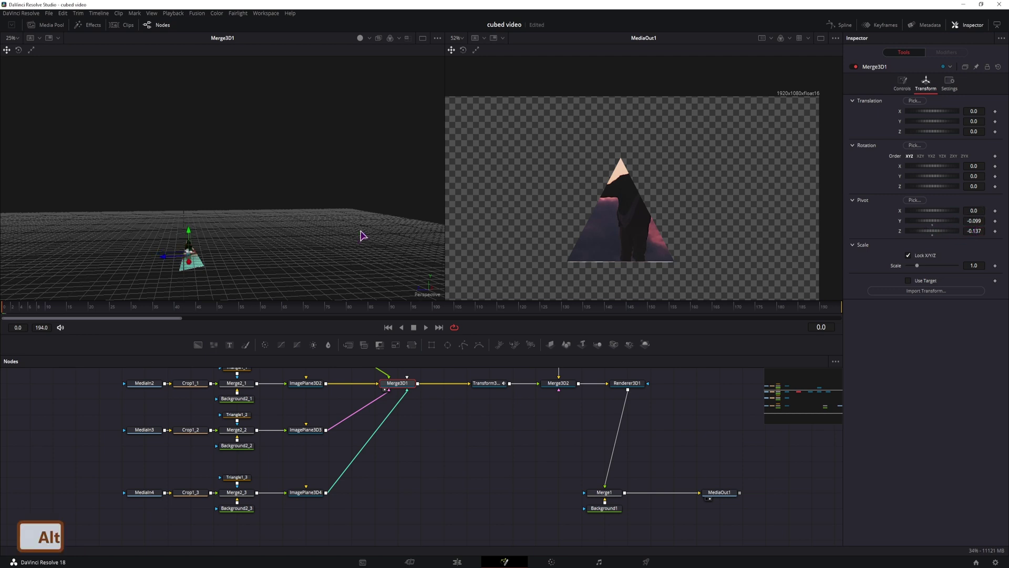
drag(360, 232, 320, 265)
click(361, 432)
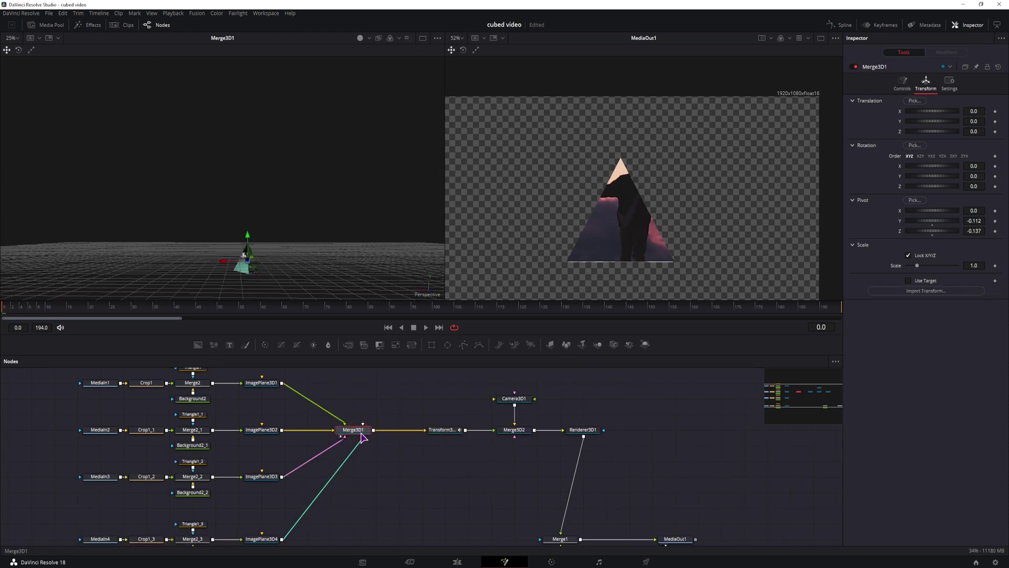
- Review Transform3D1's rotation animation up to frame 76, and take the node out of the chain between Merge3D1 and Merge3D2
click(433, 432)
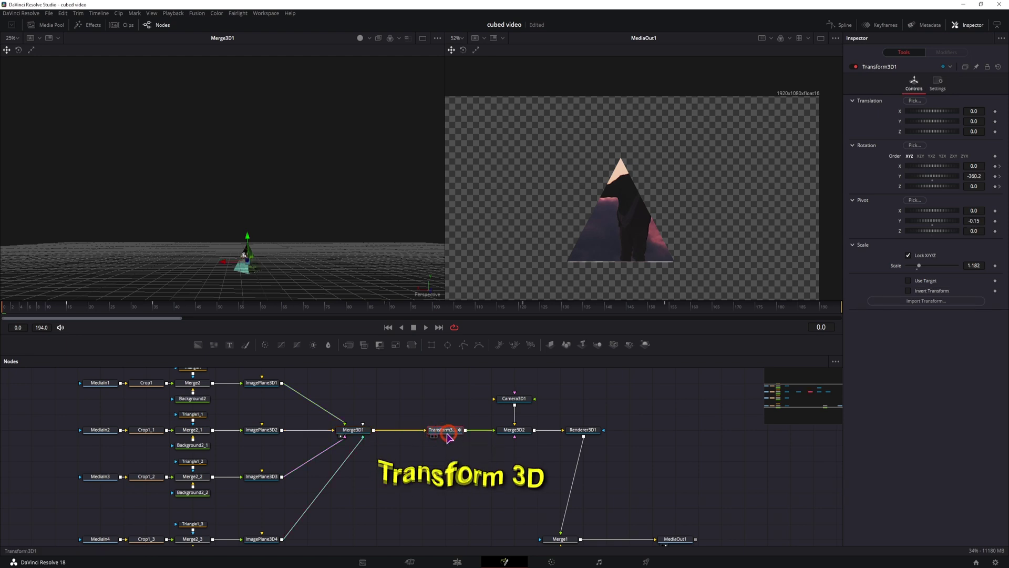
click(42, 312)
drag(42, 310, 80, 311)
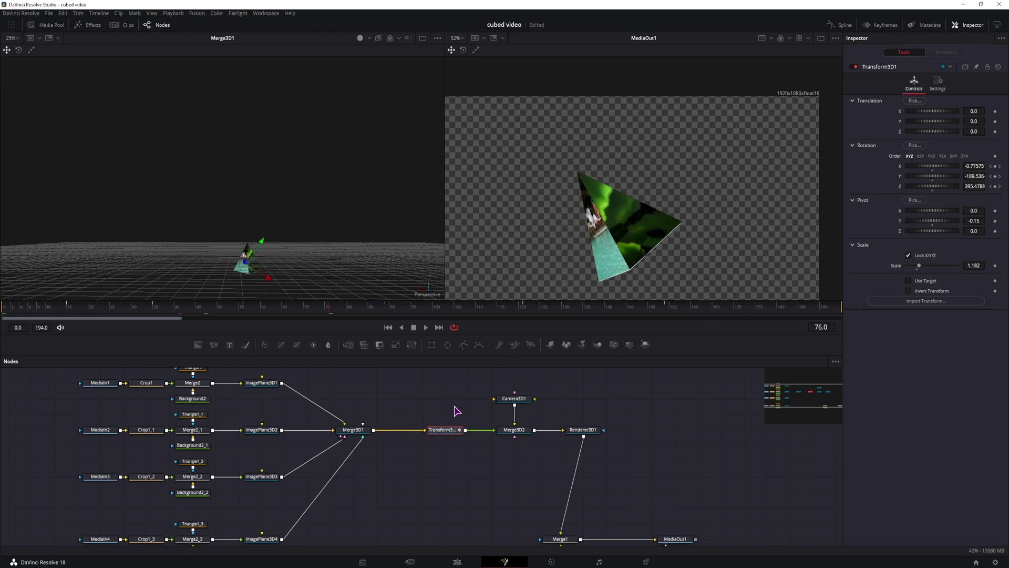
drag(446, 432, 435, 469)
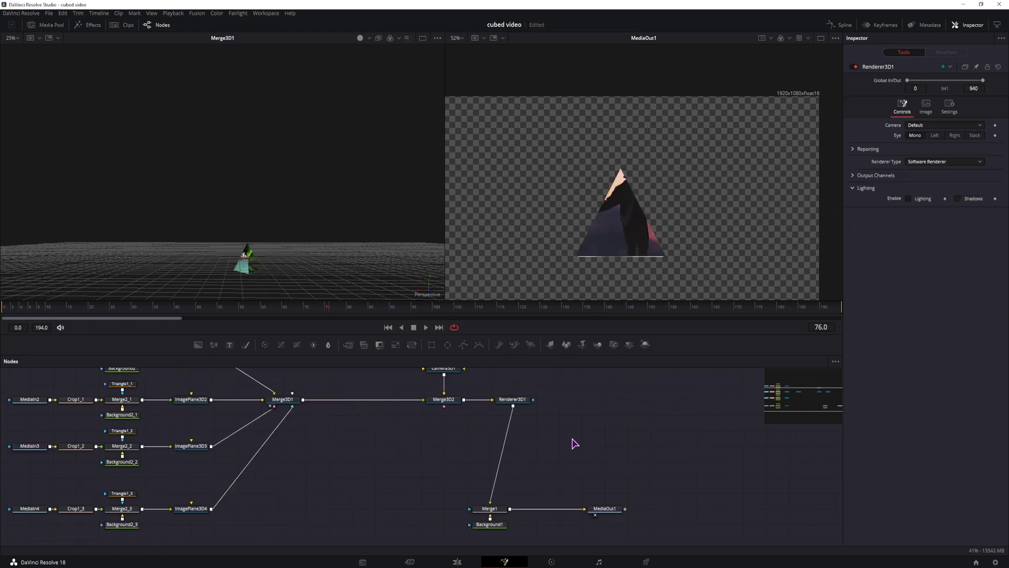
- Check the Background1 node's width, height and auto resolution in its image settings
drag(600, 431, 592, 440)
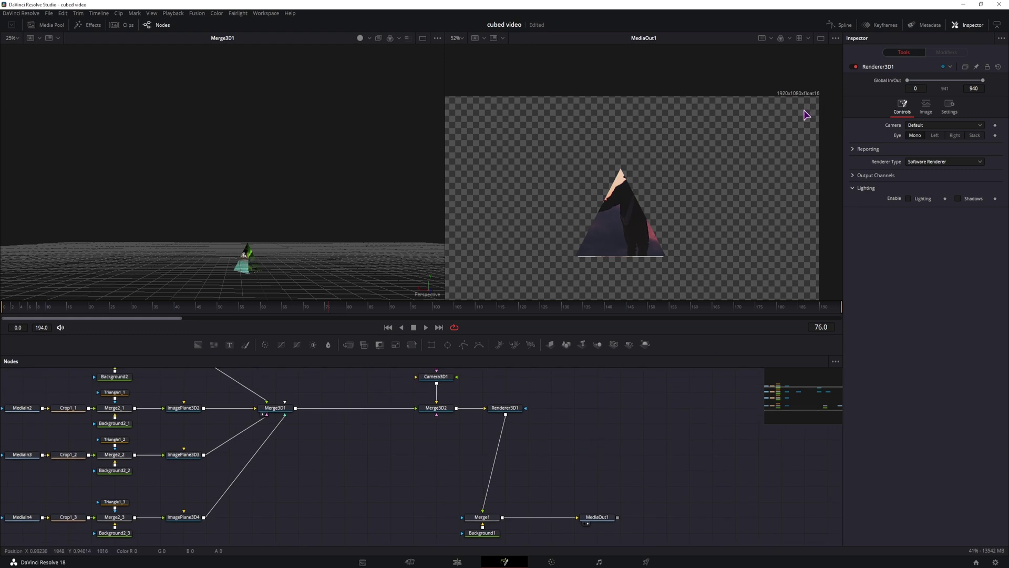
click(486, 533)
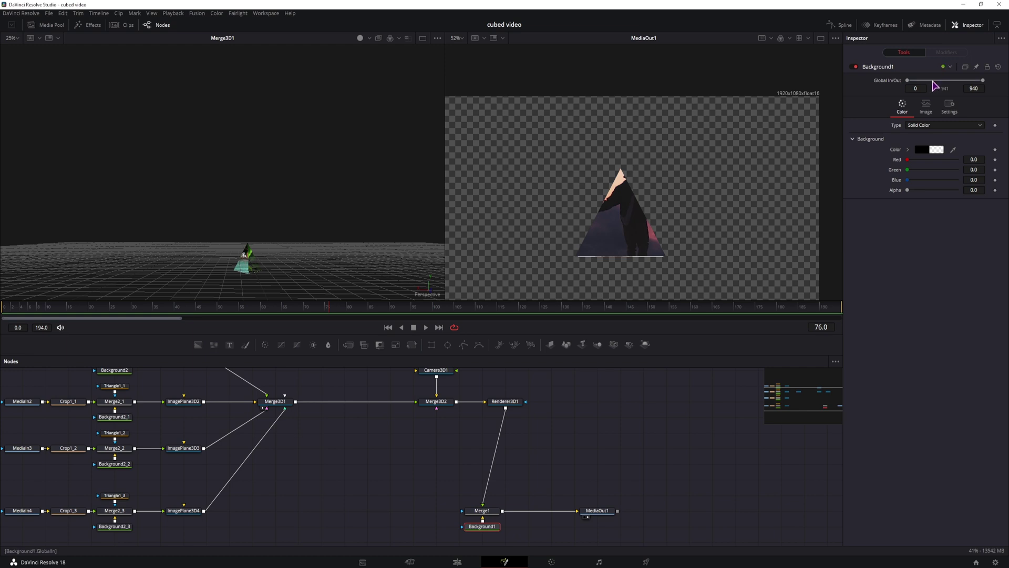
click(926, 108)
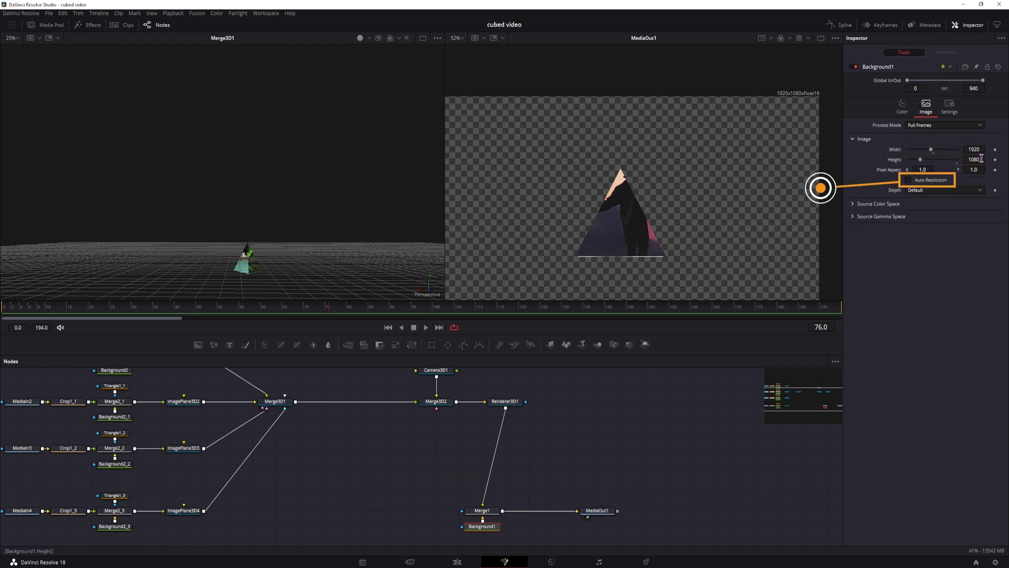
click(482, 510)
click(602, 441)
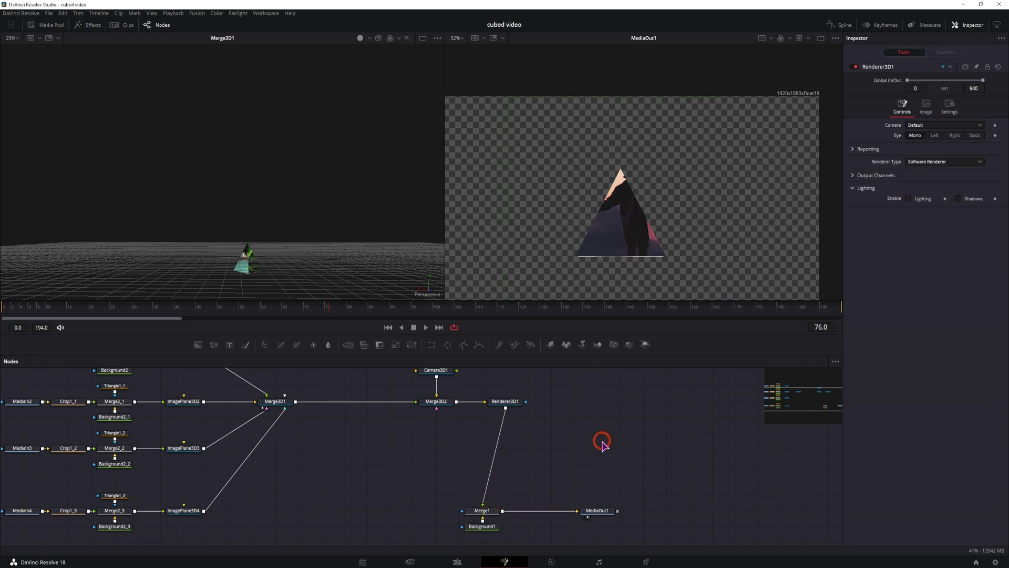
- Check Renderer3D1's output width and height, and compare them with the Crop1_1 node's X and Y size
click(517, 404)
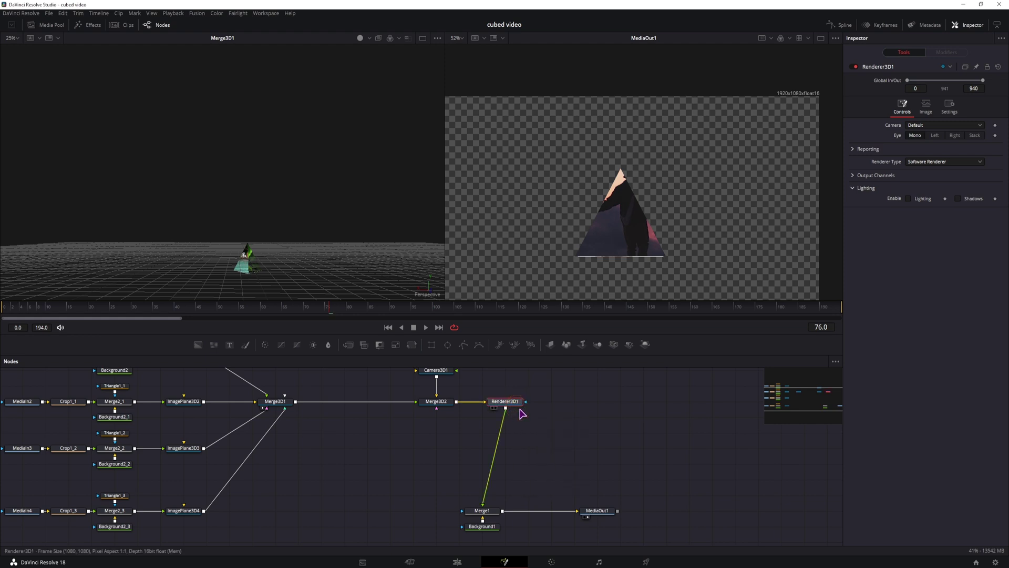
click(926, 105)
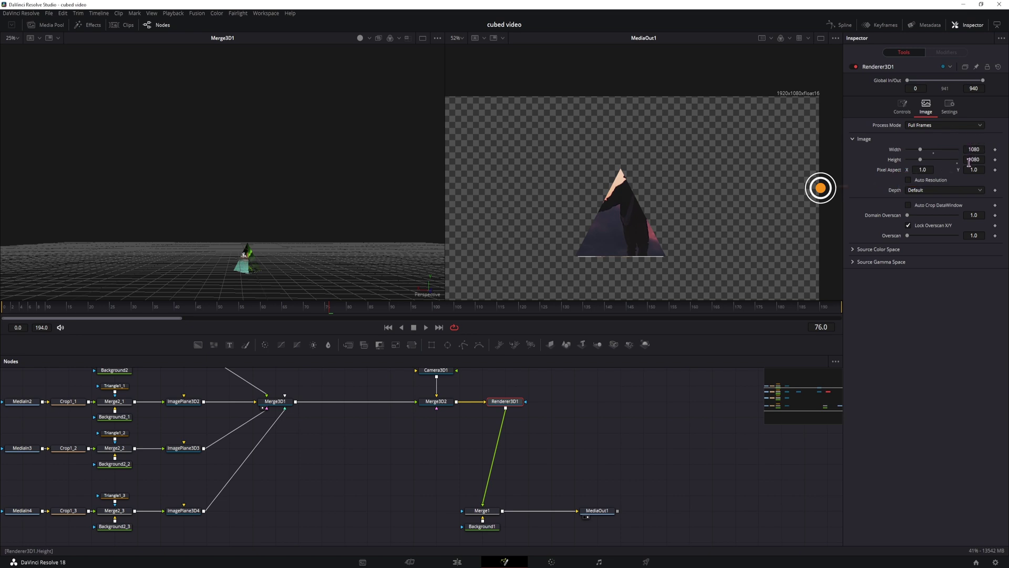
drag(287, 480, 334, 487)
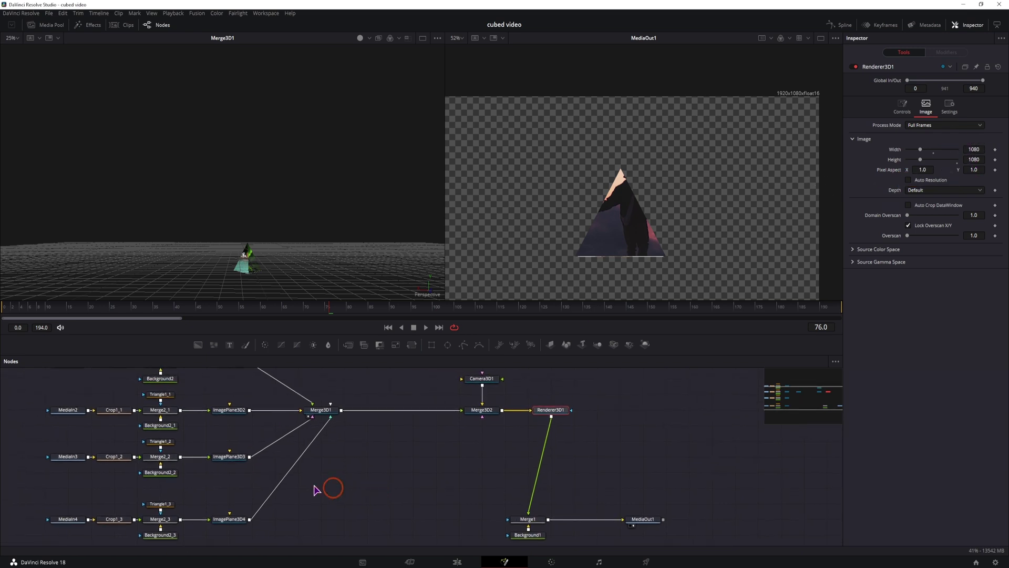
click(114, 410)
drag(117, 412, 119, 458)
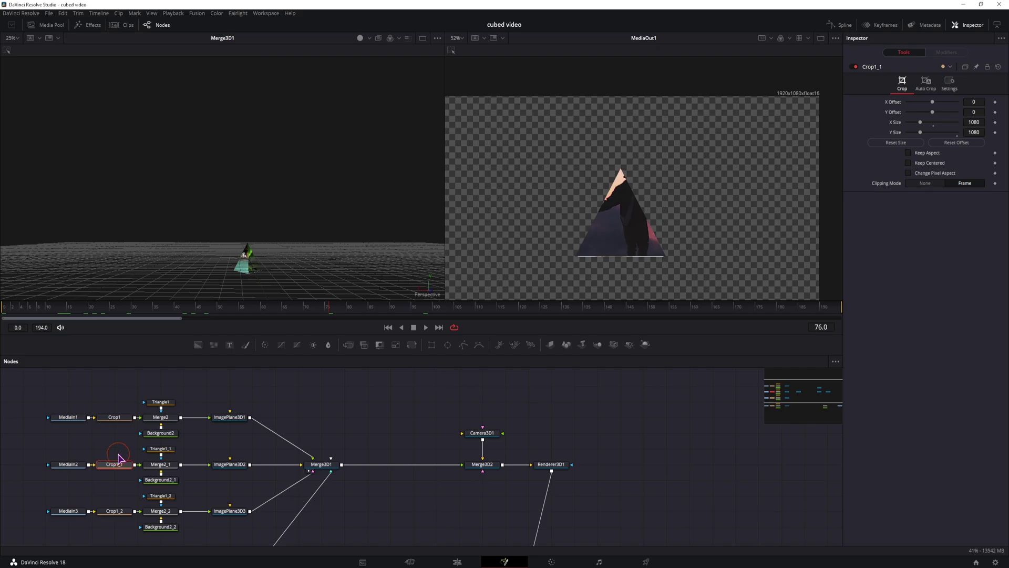